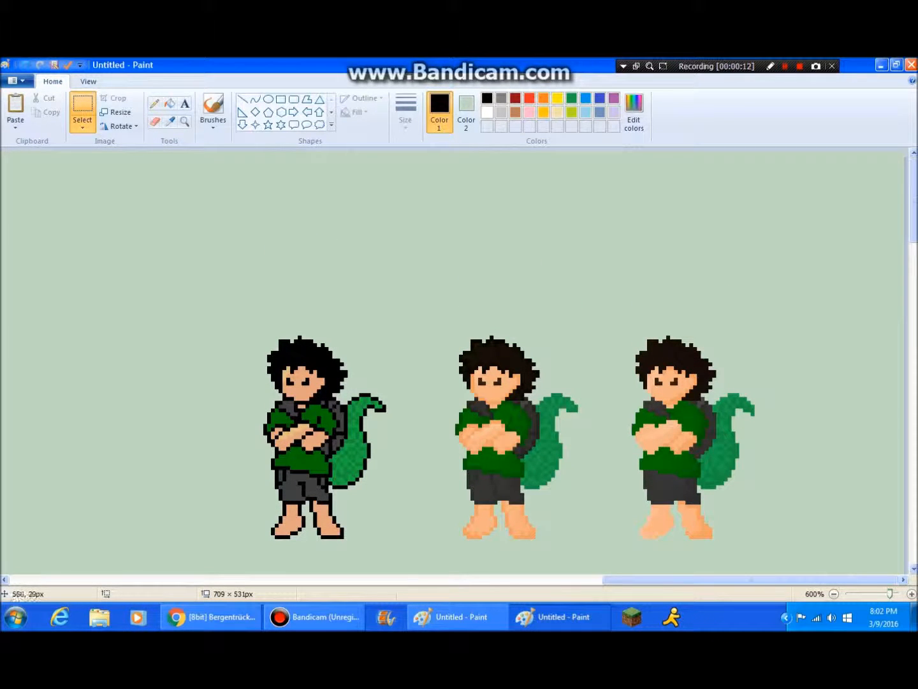
# Look over the three coloured standing sprites and the greyscale sprite below them.
pyautogui.scroll(-1, 105, 230)
pyautogui.scroll(1, 106, 231)
pyautogui.scroll(-2, 453, 360)
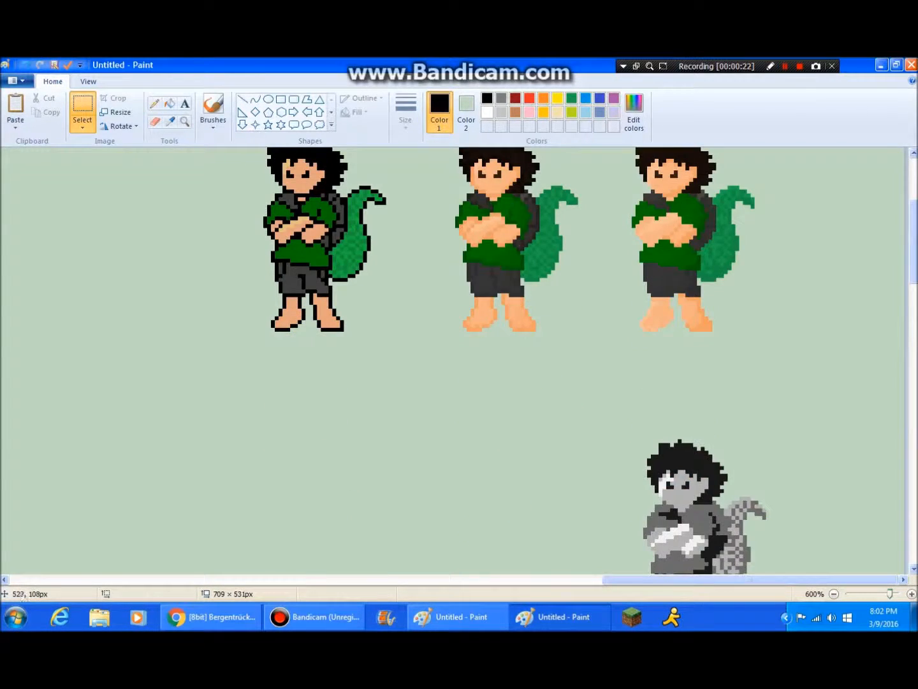
pyautogui.scroll(2, 452, 360)
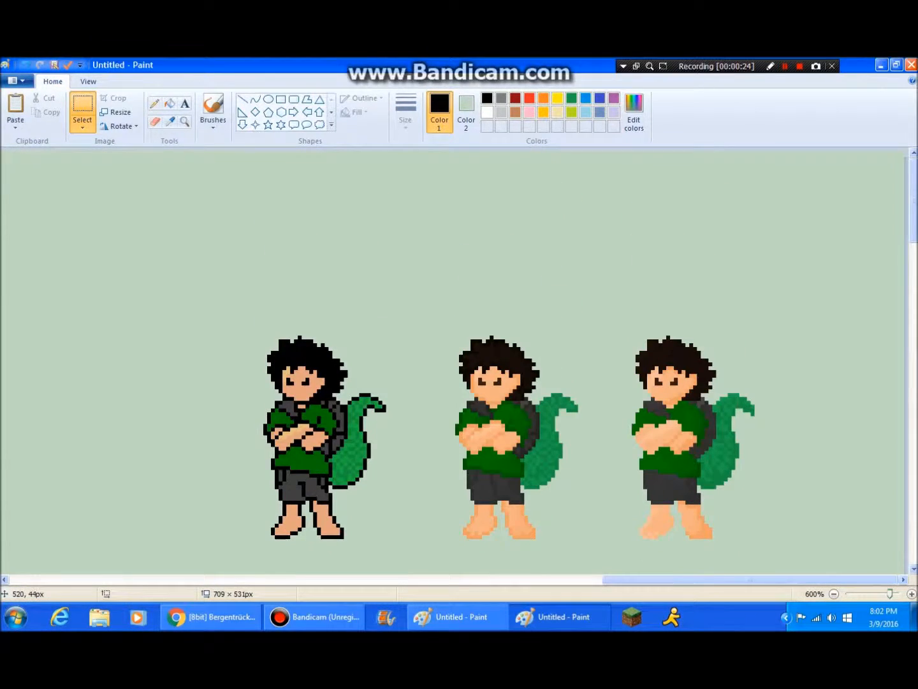
pyautogui.scroll(-5, 453, 361)
pyautogui.scroll(2, 453, 360)
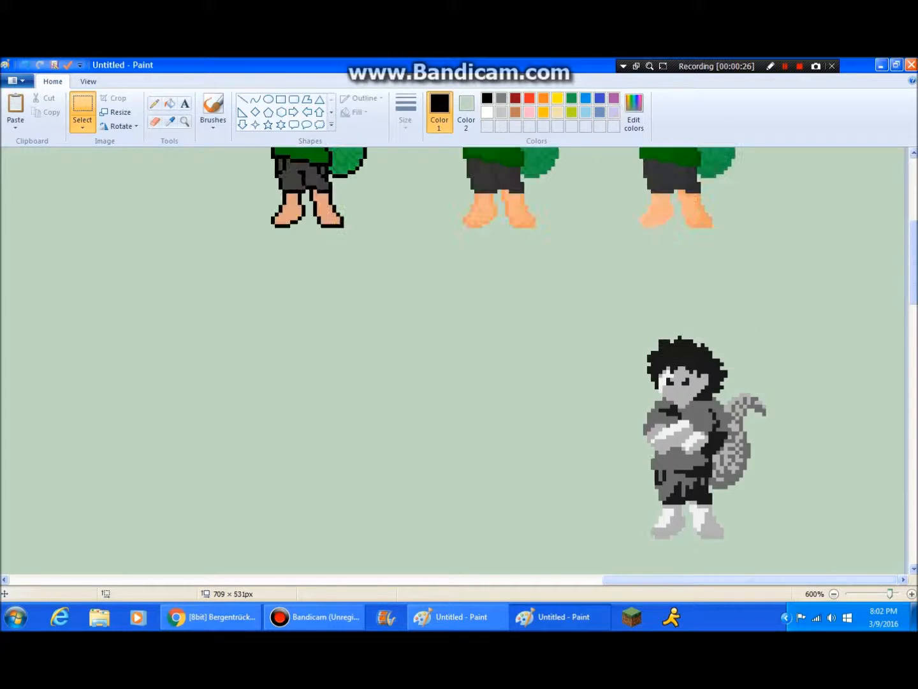
# Examine the rows of sword, staff, running and jumping poses on the other side of the sprite sheet.
pyautogui.moveTo(913, 262); pyautogui.dragTo(914, 200)
pyautogui.moveTo(661, 579); pyautogui.dragTo(26, 580)
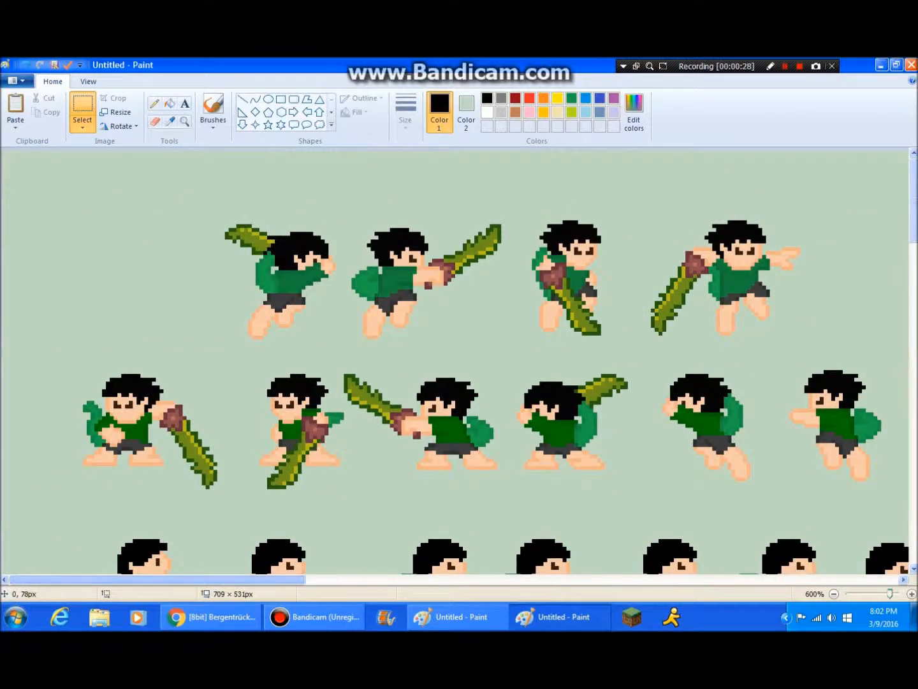
pyautogui.scroll(-7, 454, 361)
pyautogui.scroll(3, 454, 360)
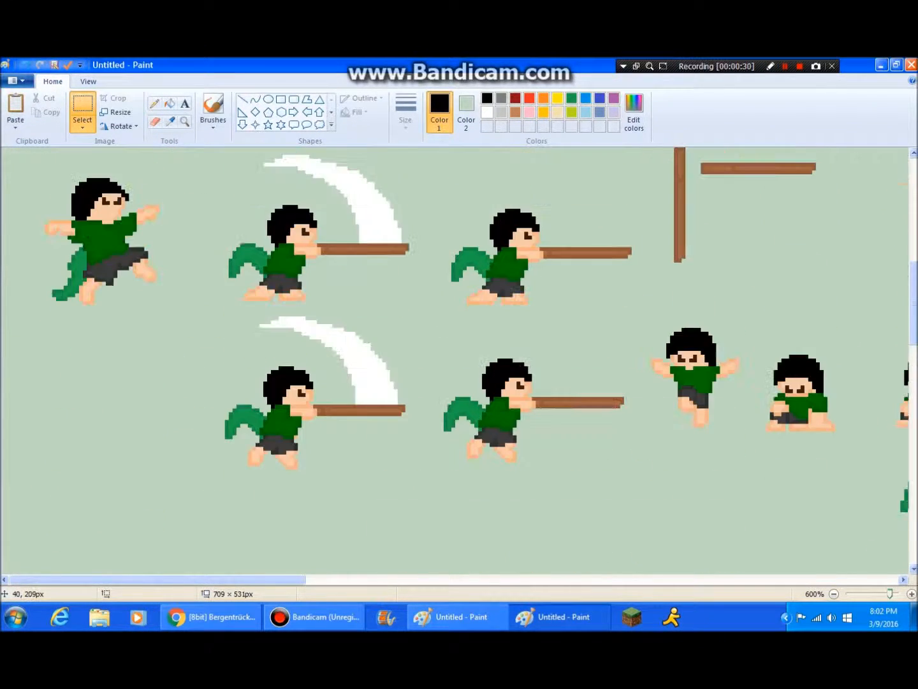
pyautogui.scroll(4, 455, 361)
pyautogui.scroll(-1, 455, 360)
pyautogui.scroll(3, 455, 360)
pyautogui.scroll(1, 455, 361)
pyautogui.scroll(-1, 455, 360)
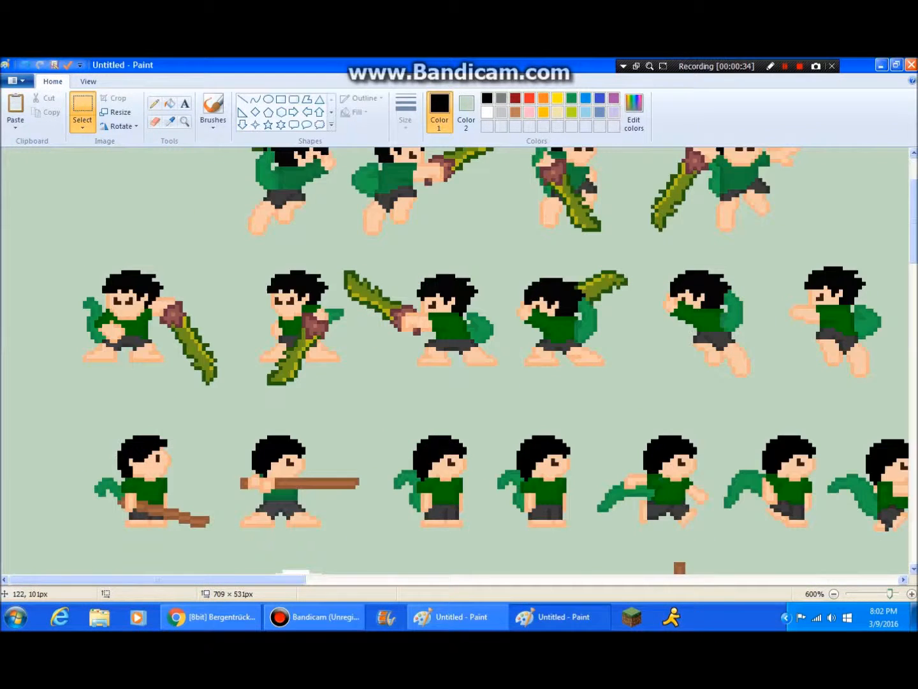
pyautogui.moveTo(157, 580)
pyautogui.mouseDown()
pyautogui.moveTo(439, 579)
pyautogui.moveTo(158, 580)
pyautogui.mouseUp()
pyautogui.scroll(3, 355, 491)
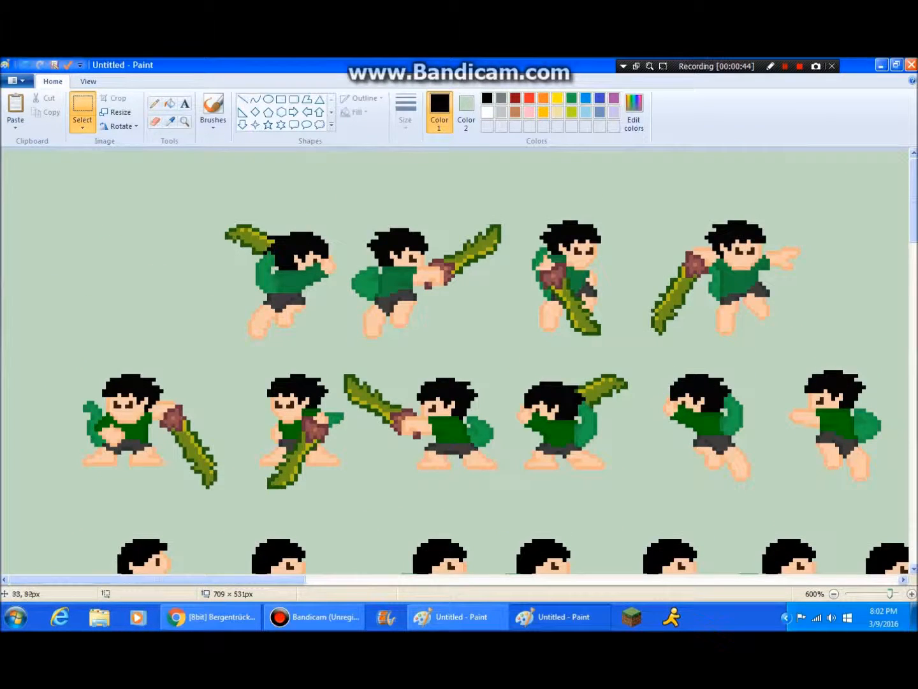
pyautogui.scroll(-5, 281, 567)
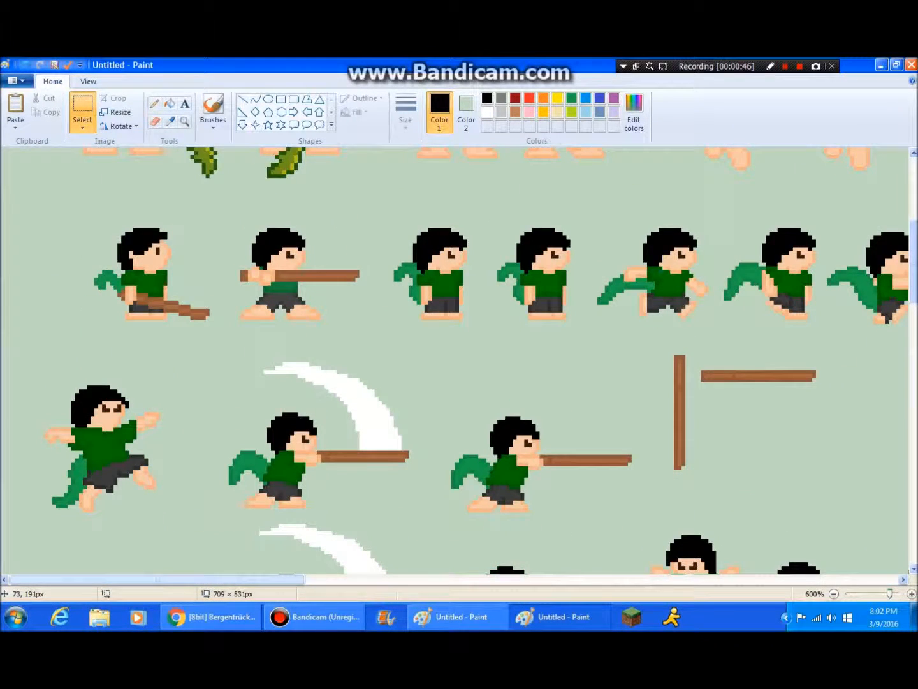
pyautogui.scroll(5, 280, 567)
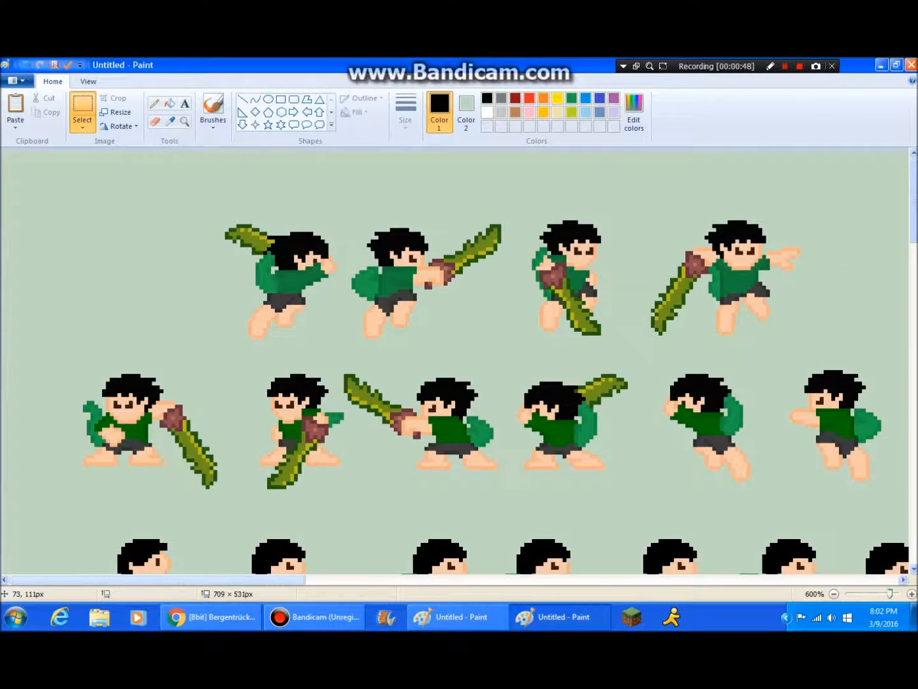
pyautogui.scroll(-8, 281, 567)
pyautogui.scroll(6, 281, 568)
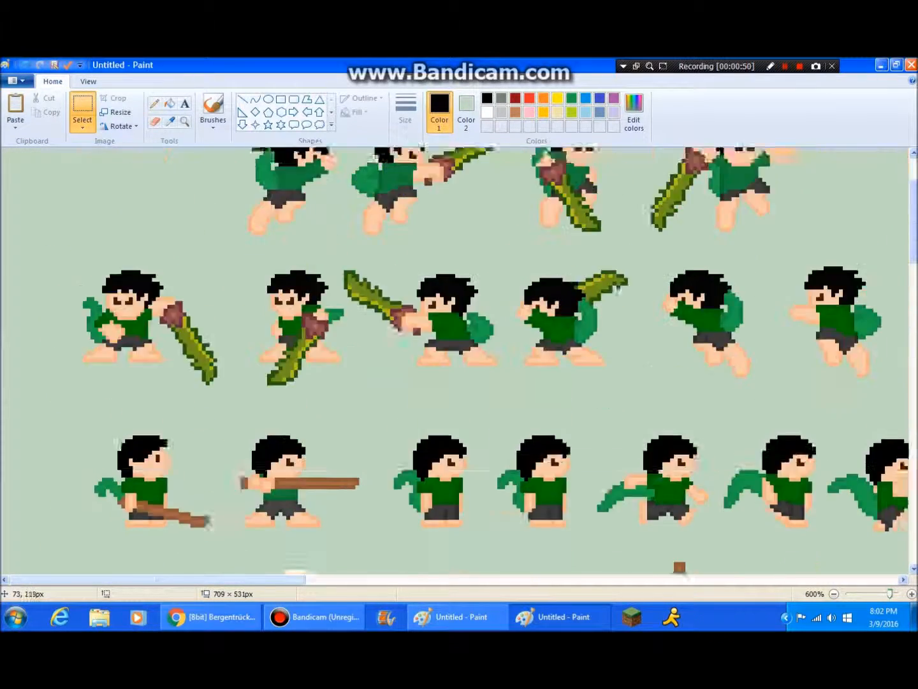
pyautogui.scroll(2, 455, 360)
# View the sheet across to the standing sprites and briefly mark out the black-outlined sprite with a rectangular selection.
pyautogui.hscroll(8, 455, 360)
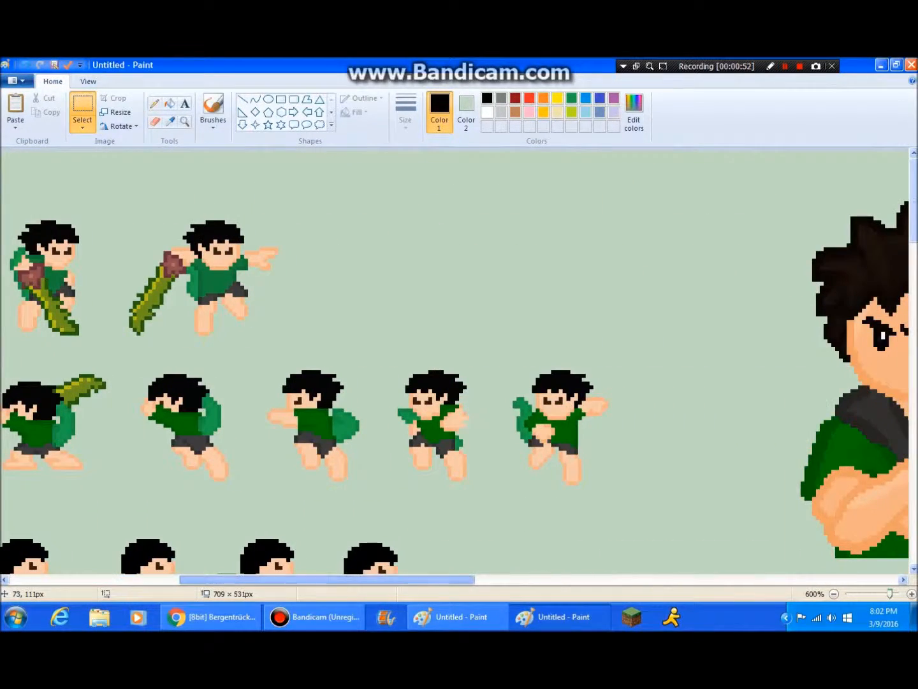
pyautogui.hscroll(12, 454, 360)
pyautogui.hscroll(5, 455, 360)
pyautogui.scroll(-3, 454, 360)
pyautogui.scroll(3, 454, 360)
pyautogui.moveTo(227, 309)
pyautogui.mouseDown()
pyautogui.moveTo(430, 428)
pyautogui.moveTo(382, 492)
pyautogui.mouseUp()
pyautogui.click(445, 376)
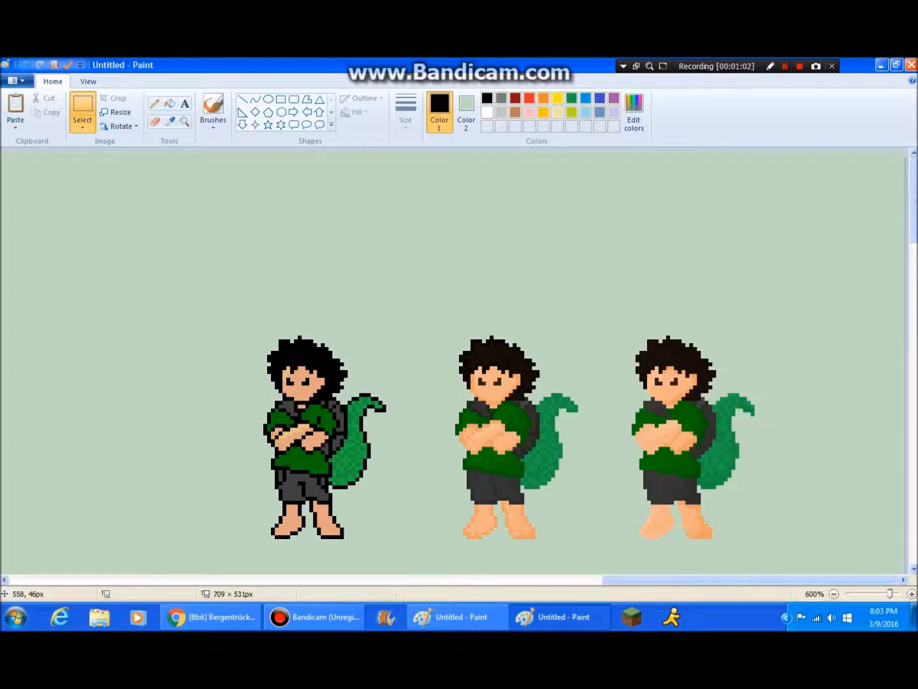
# Mark out each of the two coloured sprites without black outlines with a selection to compare them, and clear the selection.
pyautogui.scroll(-3, 326, 295)
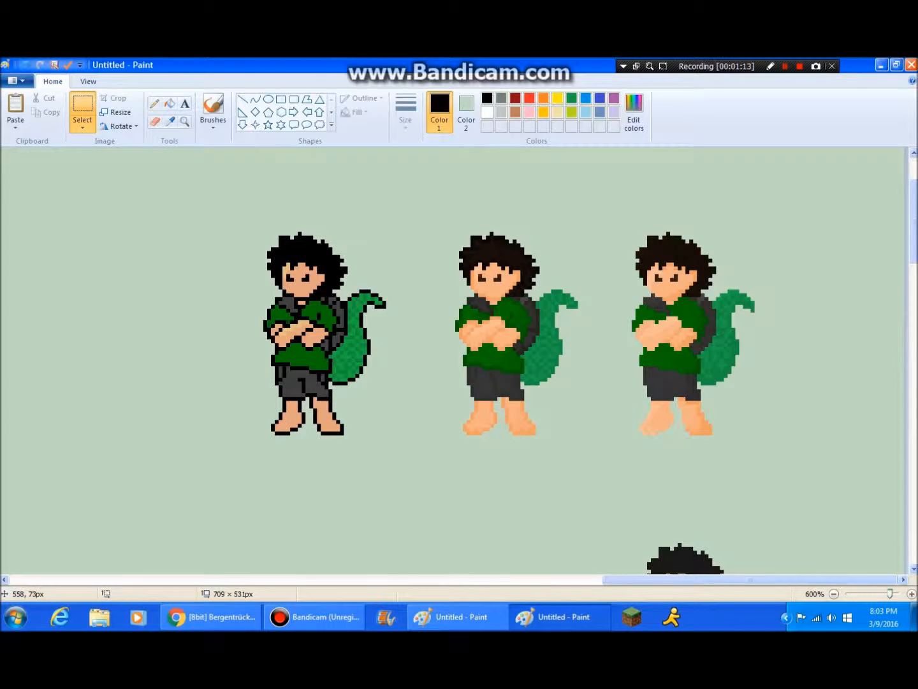
pyautogui.moveTo(436, 192); pyautogui.dragTo(589, 465)
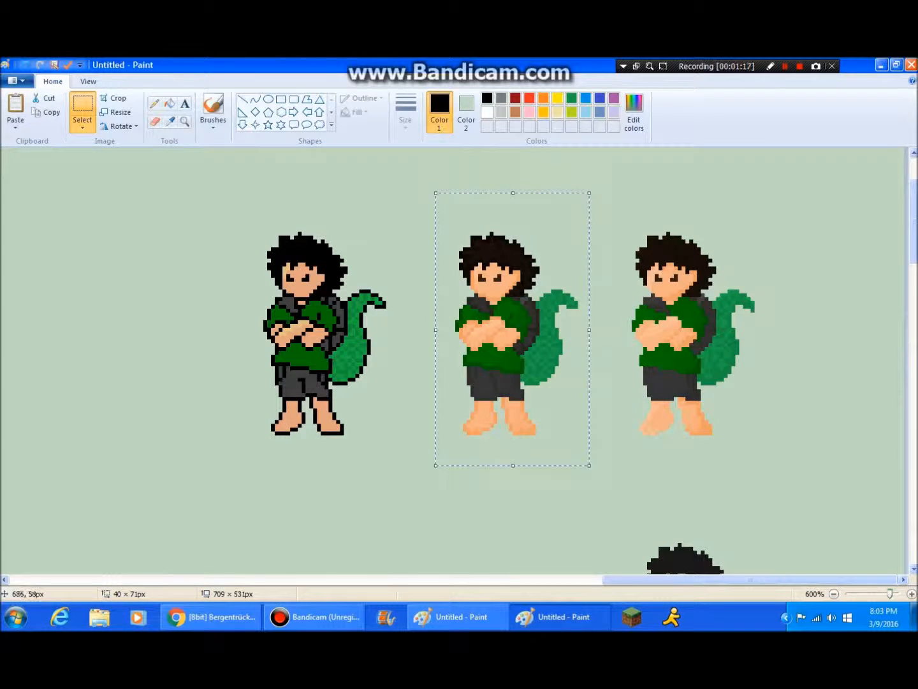
pyautogui.click(647, 244)
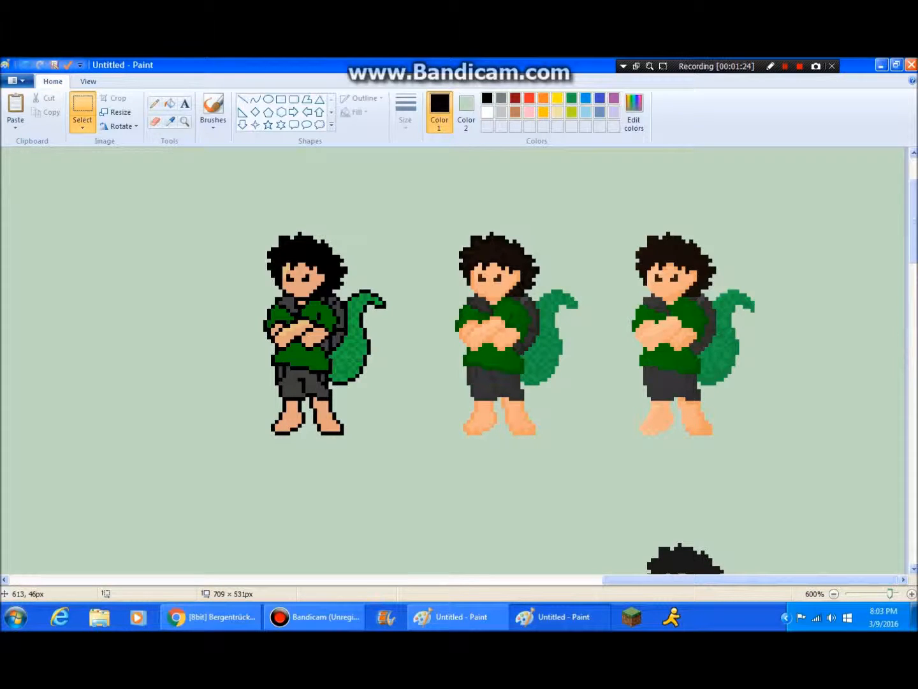
pyautogui.scroll(-1, 596, 389)
pyautogui.scroll(2, 596, 389)
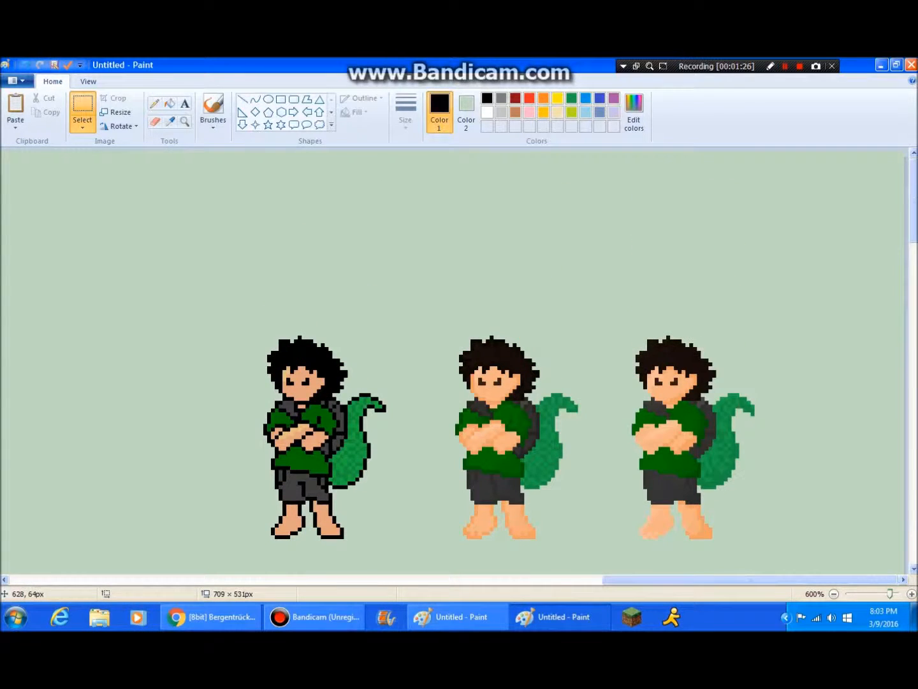
pyautogui.scroll(-1, 595, 389)
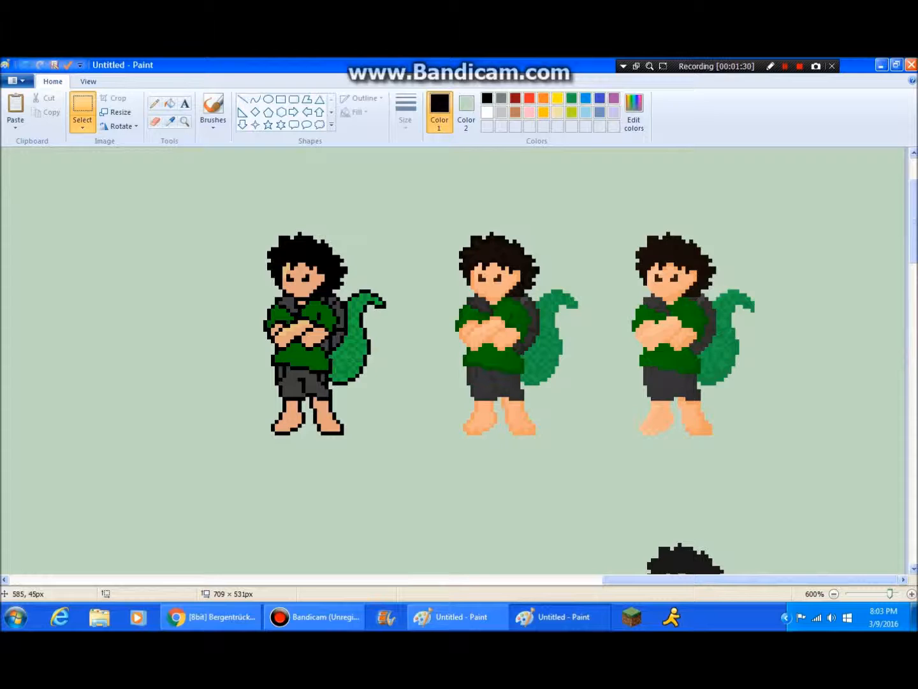
pyautogui.moveTo(441, 222); pyautogui.dragTo(766, 220)
pyautogui.click(618, 442)
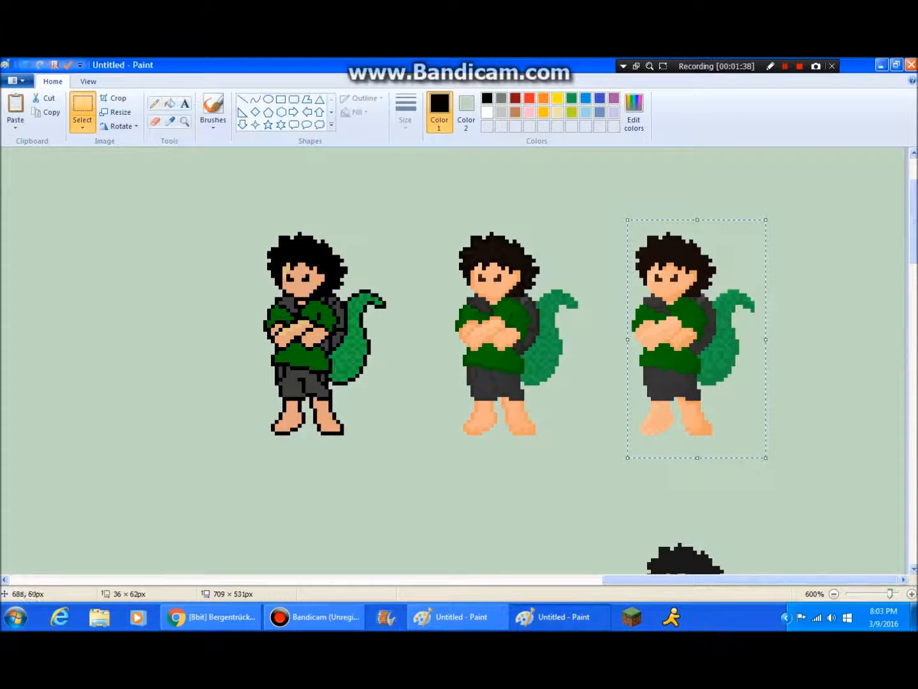
pyautogui.press('Escape')
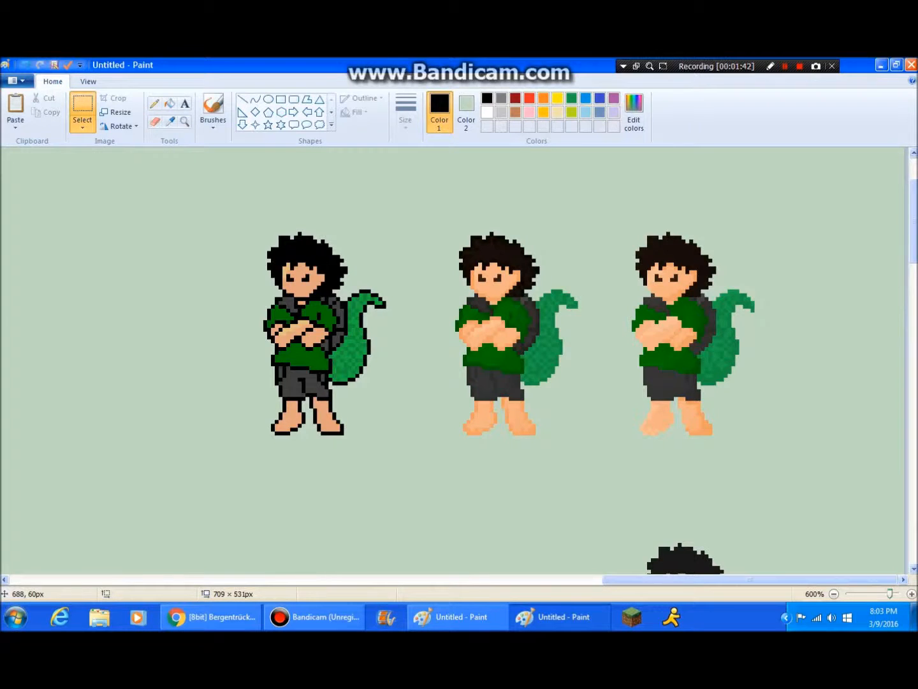
# Mark out the black-outlined standing sprite with a rectangular selection for comparison, and clear the selection.
pyautogui.scroll(-1, 824, 271)
pyautogui.scroll(2, 824, 271)
pyautogui.scroll(-1, 746, 293)
pyautogui.moveTo(228, 192); pyautogui.dragTo(408, 477)
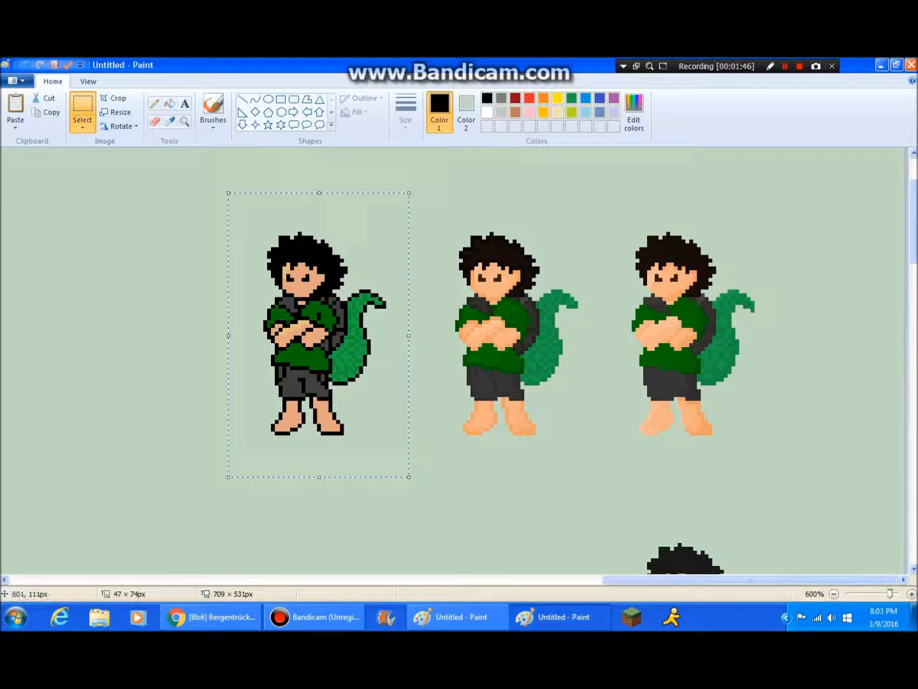
pyautogui.click(449, 186)
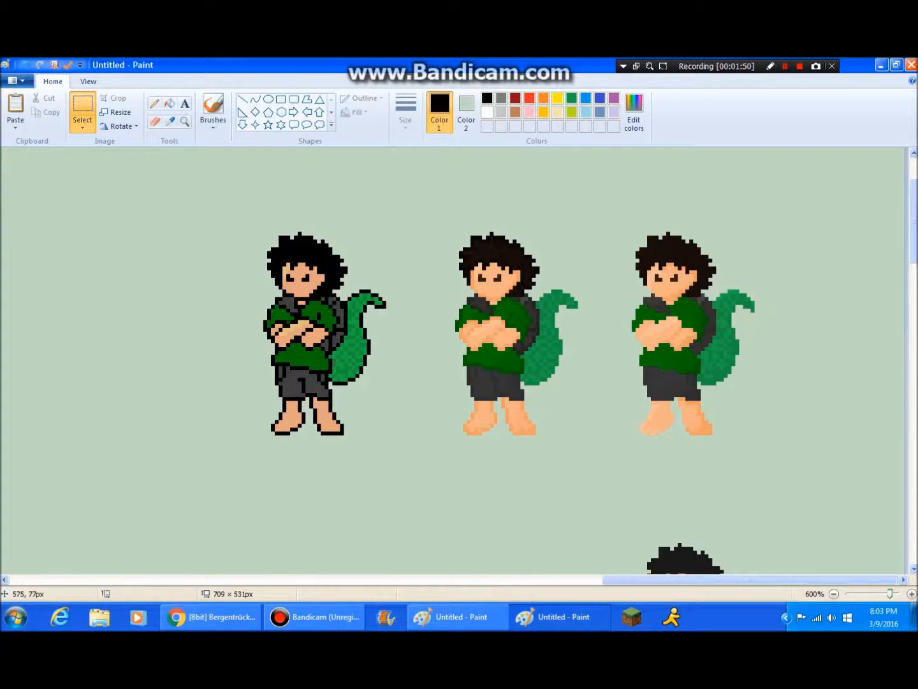
# Mark out the greyscale sprite with rectangular selections to examine its shading against the coloured sprites, and clear the selection.
pyautogui.scroll(-5, 450, 191)
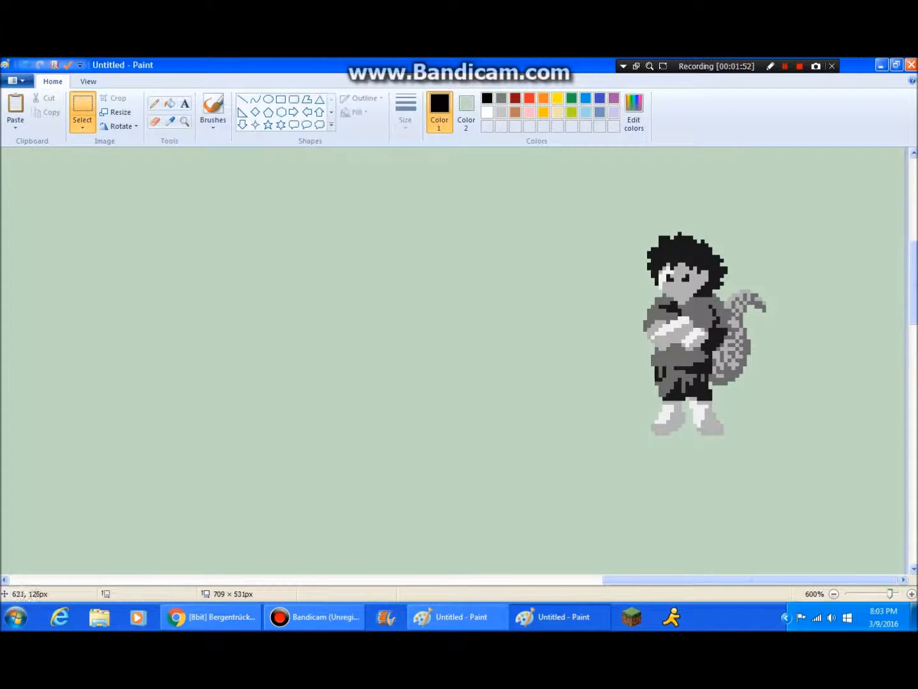
pyautogui.moveTo(606, 213); pyautogui.dragTo(793, 455)
pyautogui.click(822, 389)
pyautogui.moveTo(625, 207); pyautogui.dragTo(773, 462)
pyautogui.scroll(5, 453, 357)
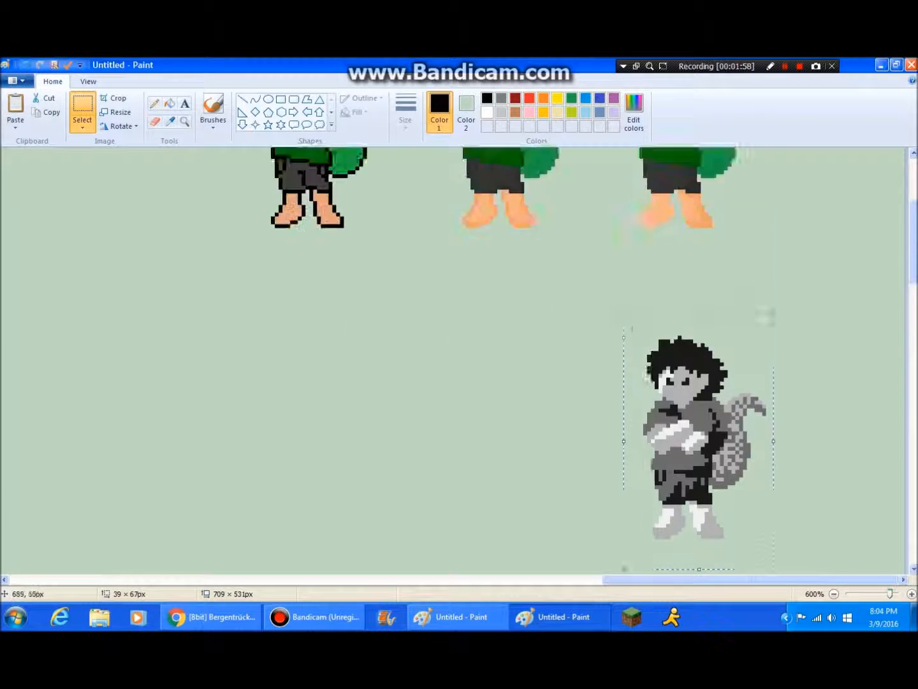
pyautogui.scroll(-5, 635, 211)
pyautogui.click(634, 209)
pyautogui.moveTo(634, 209); pyautogui.dragTo(765, 459)
pyautogui.click(829, 423)
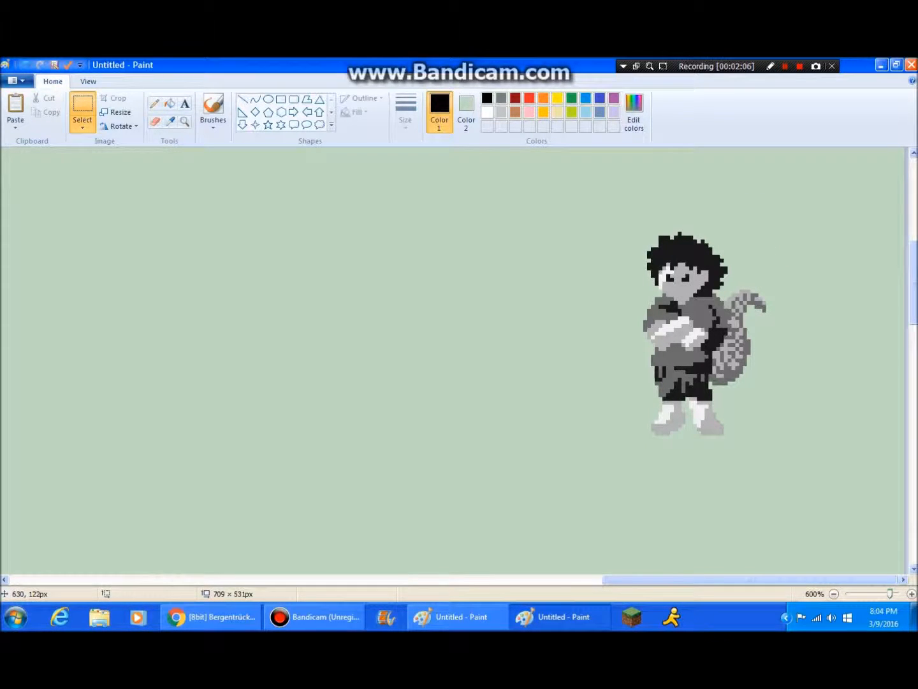
pyautogui.moveTo(629, 220); pyautogui.dragTo(777, 465)
pyautogui.click(837, 440)
# Enlarge the view to 800%, compare the standing sprites up close, and view the blank canvas beside the black-outlined one.
pyautogui.click(912, 594)
pyautogui.click(912, 594)
pyautogui.moveTo(752, 580); pyautogui.dragTo(832, 580)
pyautogui.scroll(3, 826, 444)
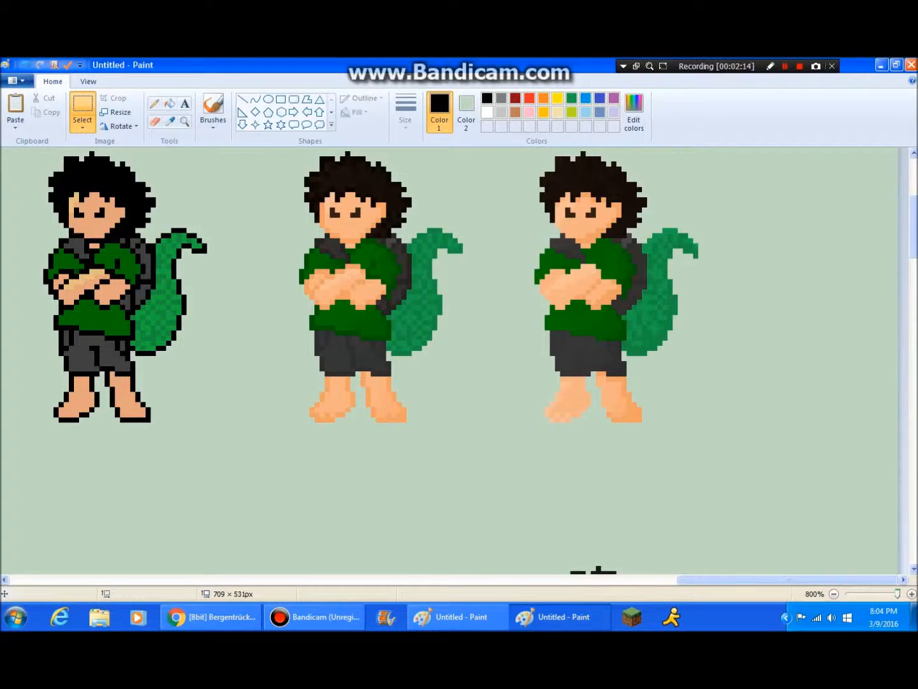
pyautogui.click(785, 66)
pyautogui.click(747, 183)
pyautogui.scroll(-6, 727, 478)
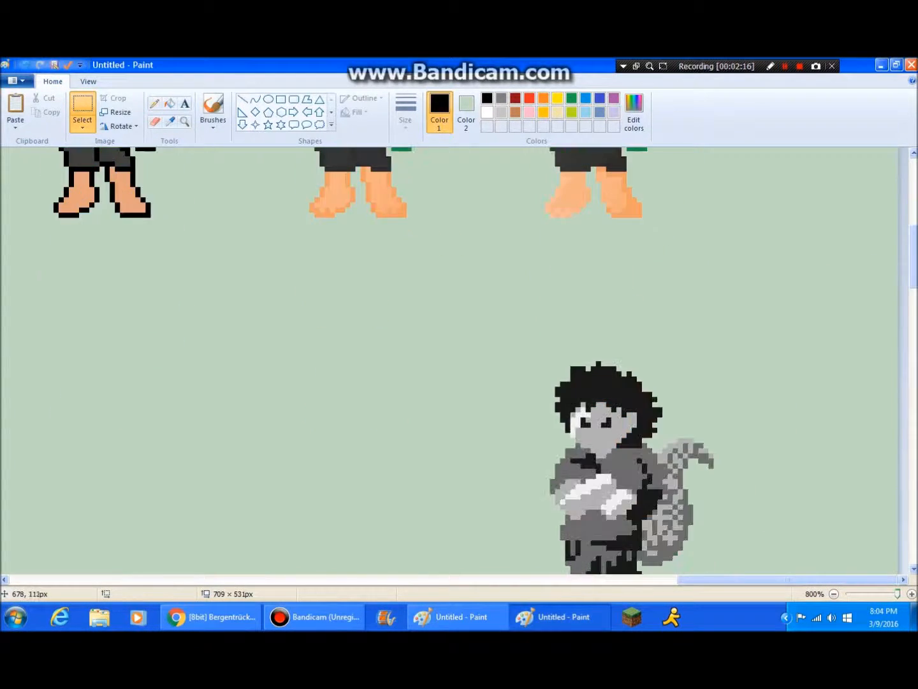
pyautogui.scroll(3, 727, 478)
pyautogui.scroll(3, 726, 478)
pyautogui.moveTo(733, 580); pyautogui.dragTo(582, 580)
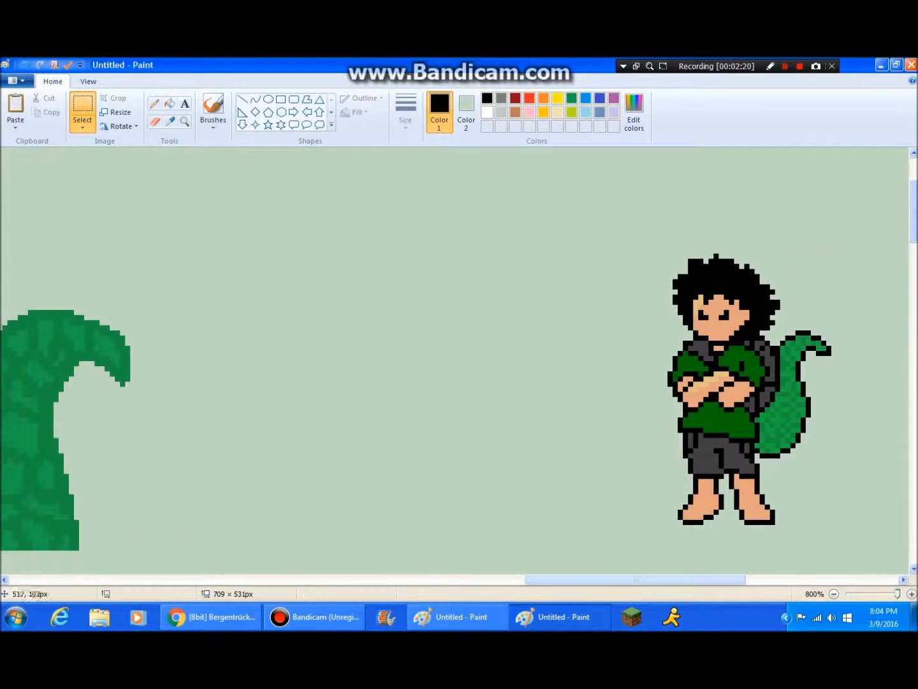
pyautogui.scroll(2, 535, 414)
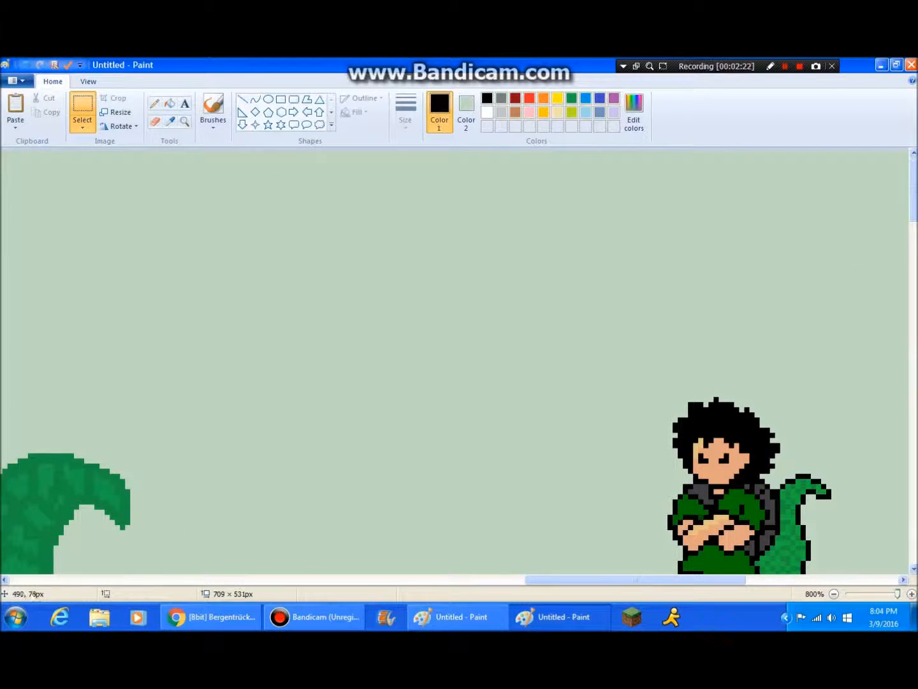
# Switch to the other Paint window with the blond boy drawing, maximize it and enlarge the view to 300%.
pyautogui.moveTo(477, 616)
pyautogui.click(503, 586)
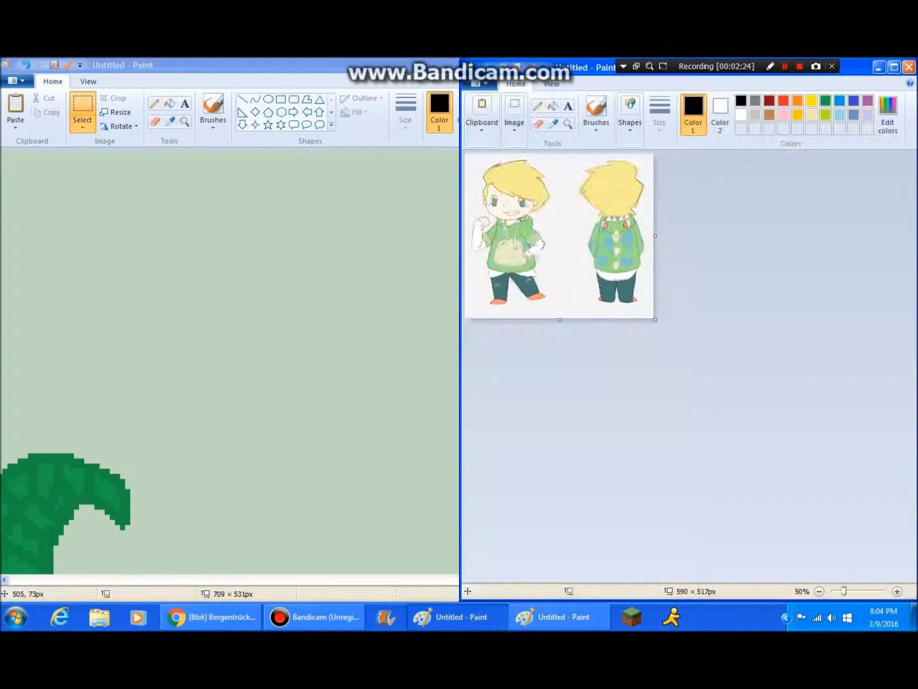
pyautogui.click(894, 67)
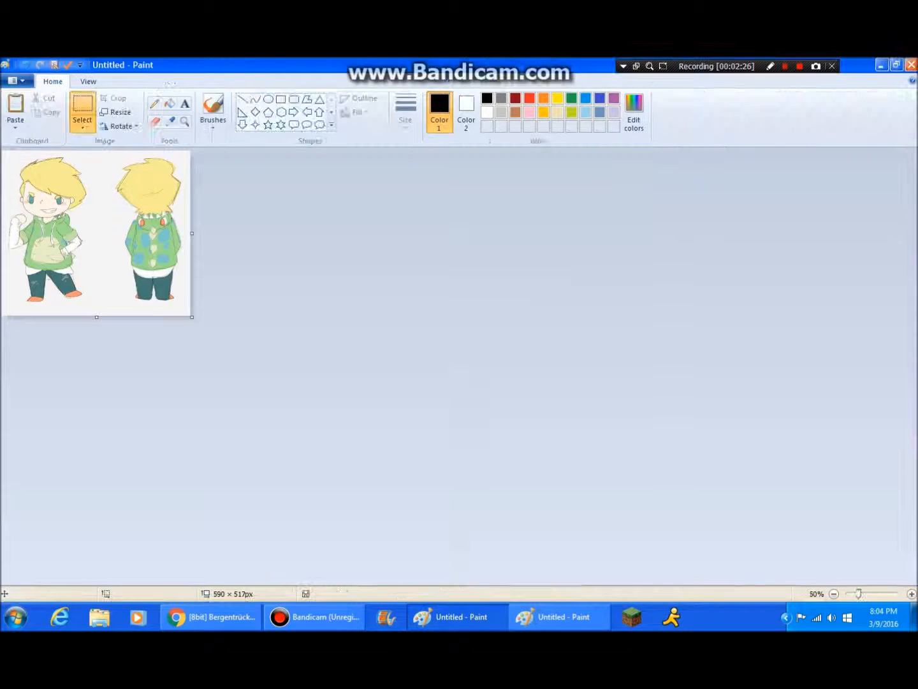
pyautogui.click(911, 594)
pyautogui.click(912, 594)
pyautogui.click(911, 594)
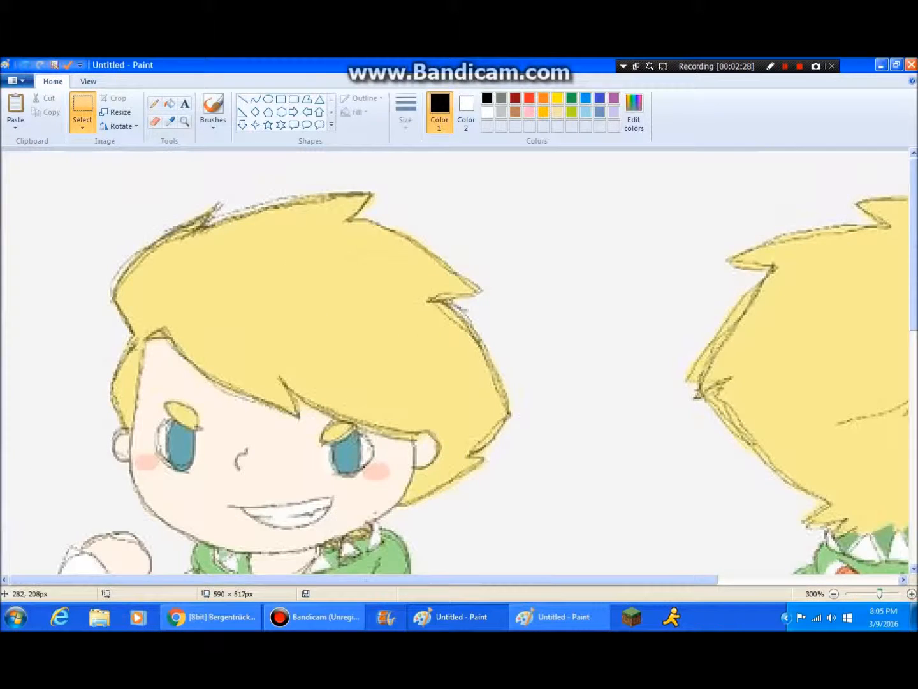
# Examine the front and back views of the blond boy in the green hoodie from head to feet.
pyautogui.scroll(-7, 513, 468)
pyautogui.scroll(7, 513, 469)
pyautogui.scroll(-3, 513, 469)
pyautogui.scroll(-5, 456, 361)
pyautogui.scroll(7, 456, 360)
pyautogui.scroll(-8, 459, 361)
pyautogui.scroll(3, 459, 360)
pyautogui.scroll(5, 459, 360)
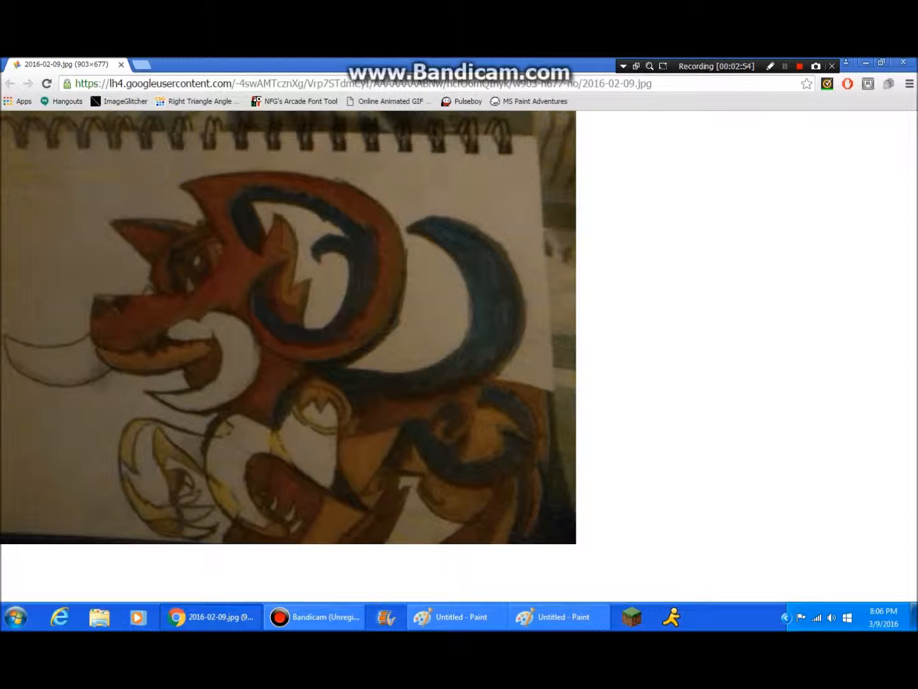
pyautogui.hotkey('shift', 'F12')
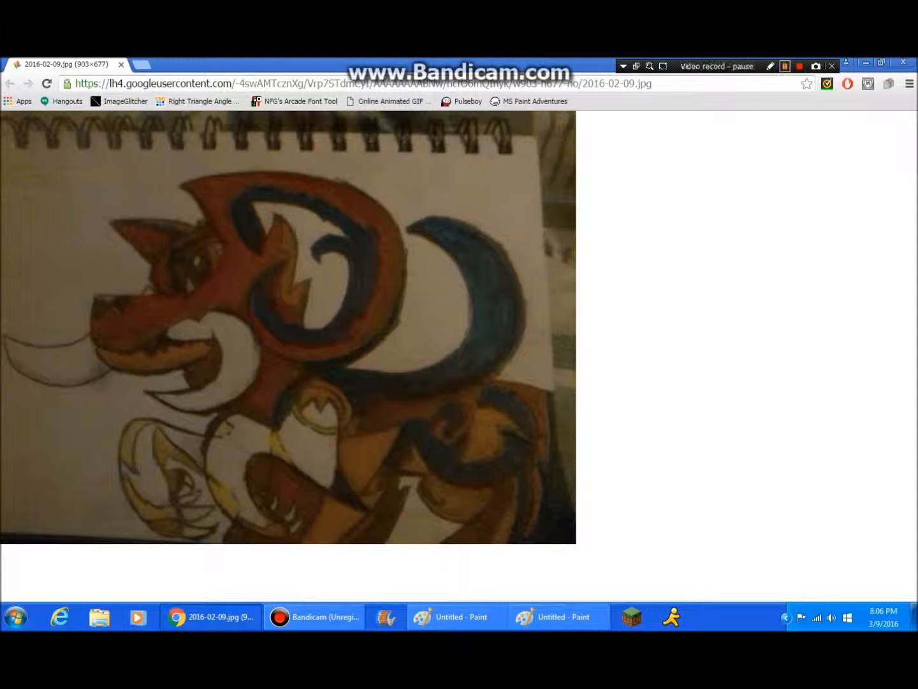
pyautogui.hotkey('shift', 'F12')
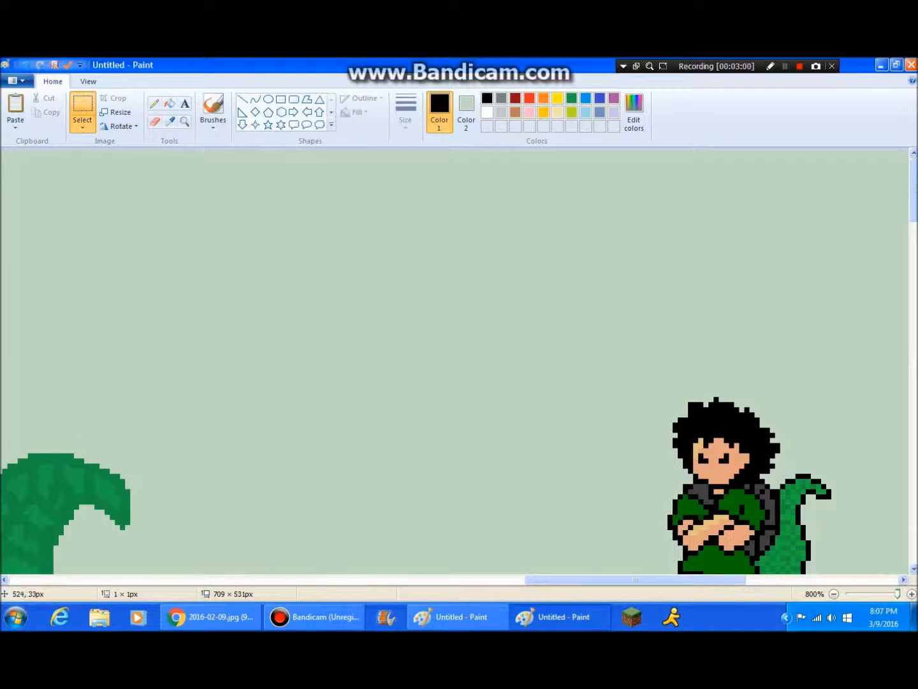
# Choose the Pencil tool for drawing in black on the blank canvas area beside the outlined sprite.
pyautogui.scroll(-5, 517, 327)
pyautogui.scroll(5, 454, 360)
pyautogui.click(154, 104)
pyautogui.scroll(-2, 433, 299)
pyautogui.scroll(2, 470, 392)
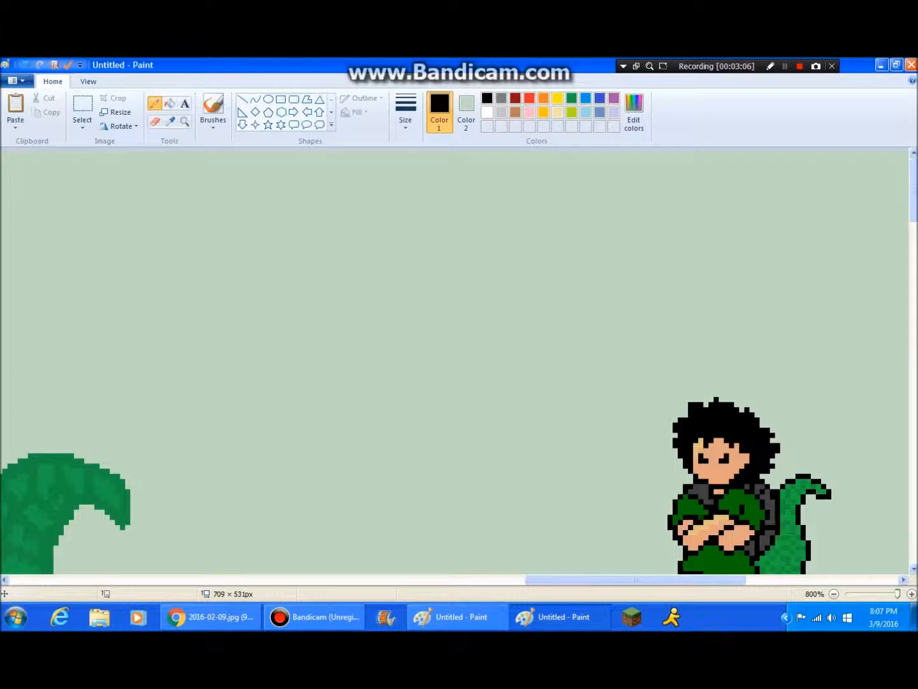
# Arrange the two Paint windows side by side and enlarge the blond boy reference drawing to 200%.
pyautogui.moveTo(459, 65); pyautogui.dragTo(1, 193)
pyautogui.click(543, 617)
pyautogui.click(544, 617)
pyautogui.click(467, 617)
pyautogui.moveTo(459, 67)
pyautogui.mouseDown()
pyautogui.moveTo(600, 130)
pyautogui.moveTo(917, 166)
pyautogui.mouseUp()
pyautogui.scroll(-3, 725, 292)
pyautogui.scroll(2, 724, 292)
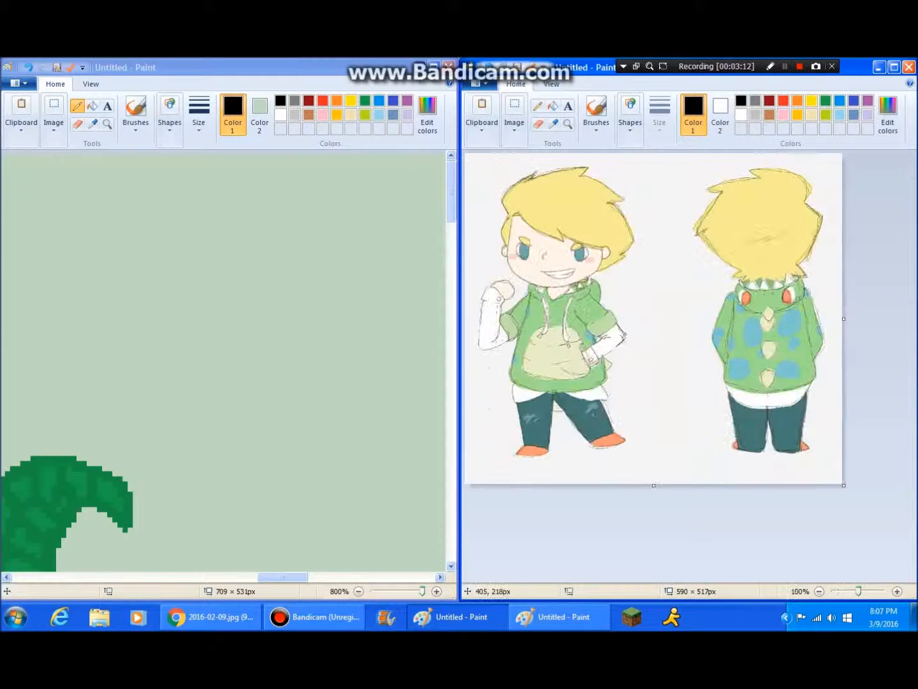
pyautogui.scroll(-5, 725, 293)
pyautogui.scroll(5, 724, 292)
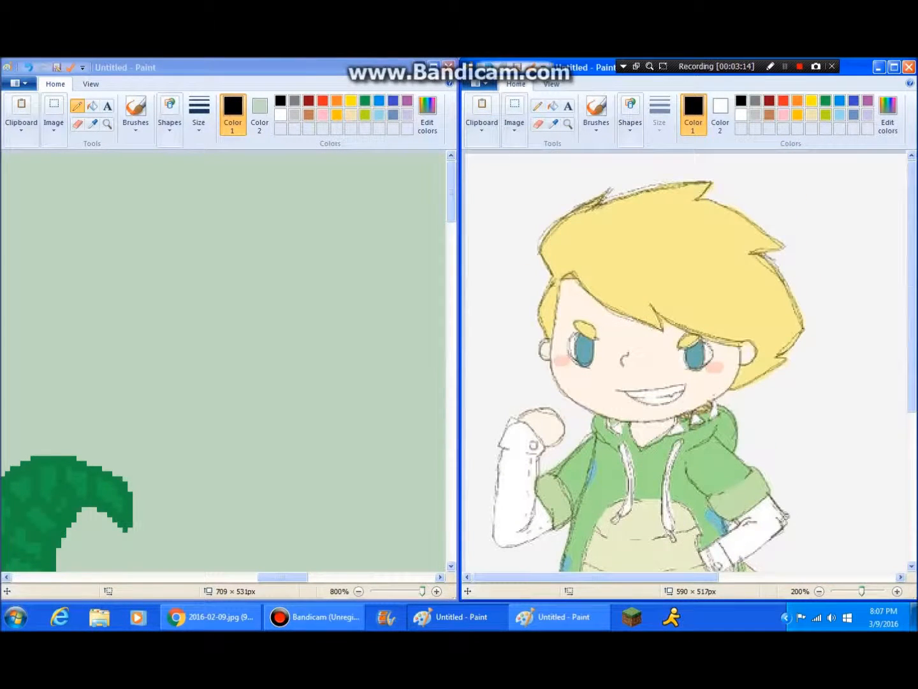
# Look for blank drawing space on the sprite canvas around the large green tail.
pyautogui.click(282, 317)
pyautogui.scroll(-2, 282, 317)
pyautogui.moveTo(283, 577)
pyautogui.mouseDown()
pyautogui.moveTo(235, 577)
pyautogui.moveTo(292, 577)
pyautogui.mouseUp()
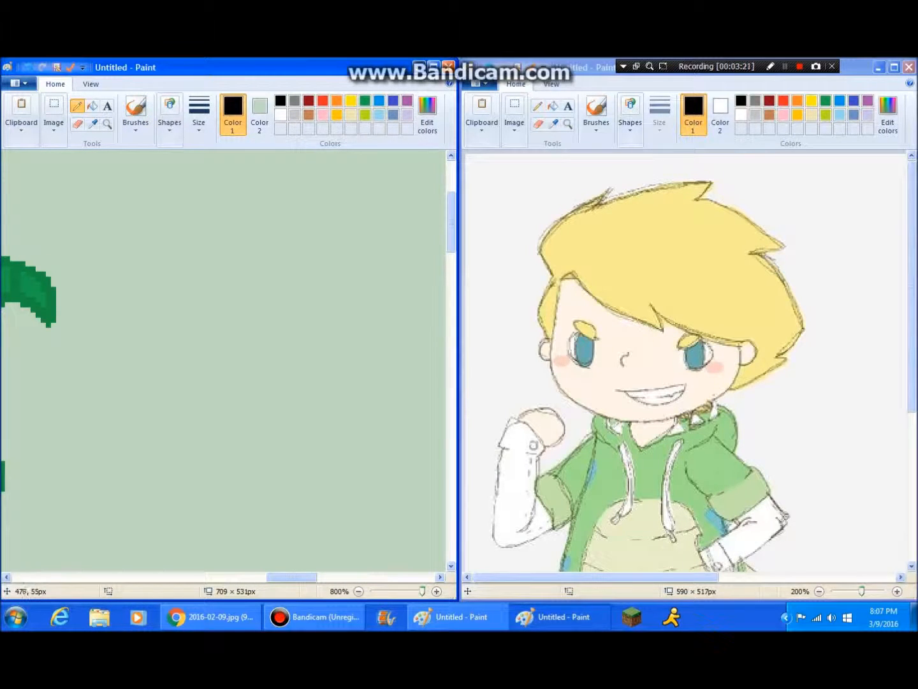
pyautogui.scroll(-3, 223, 360)
pyautogui.scroll(5, 223, 360)
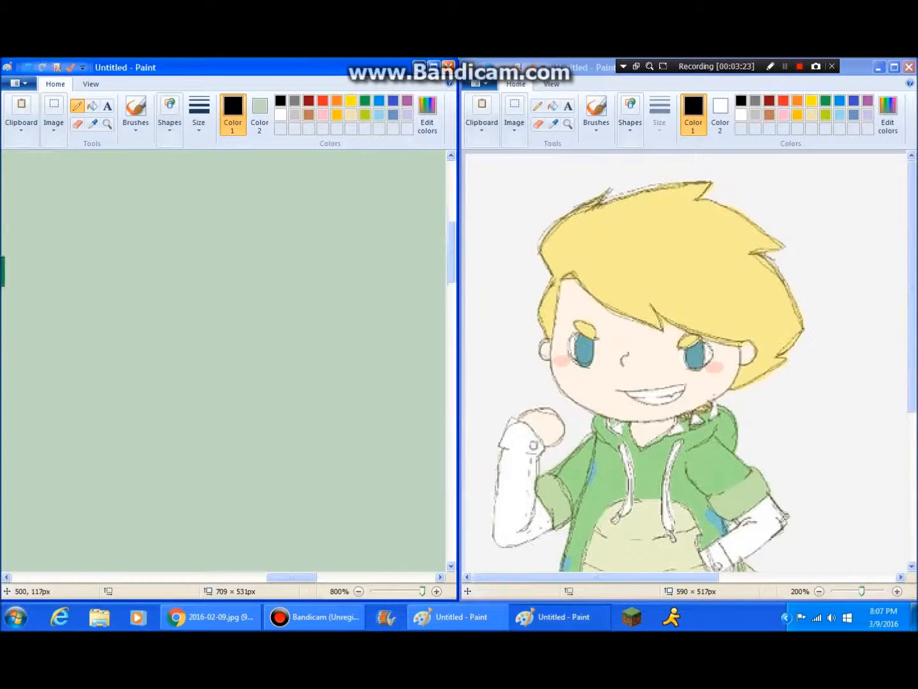
pyautogui.scroll(-1, 224, 361)
pyautogui.moveTo(292, 577)
pyautogui.mouseDown()
pyautogui.moveTo(240, 577)
pyautogui.moveTo(274, 578)
pyautogui.mouseUp()
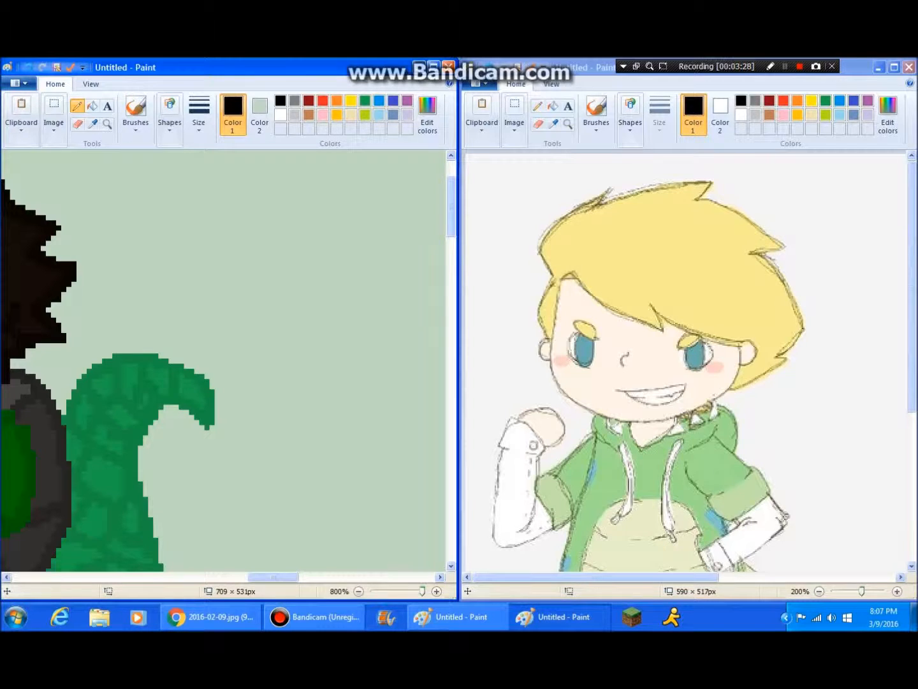
pyautogui.moveTo(858, 67); pyautogui.dragTo(909, 140)
pyautogui.moveTo(917, 230); pyautogui.dragTo(917, 233)
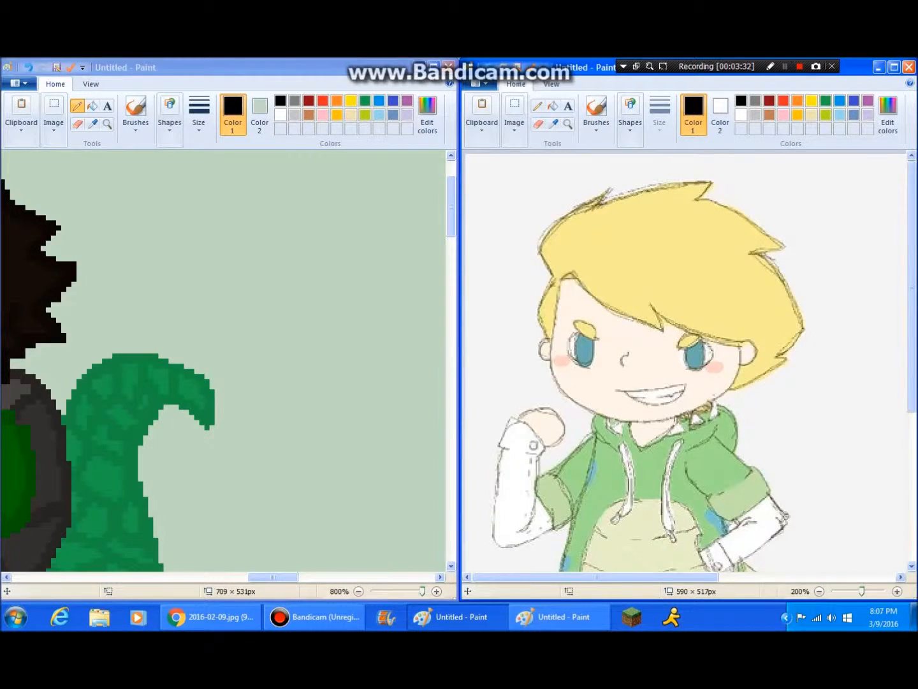
pyautogui.click(280, 68)
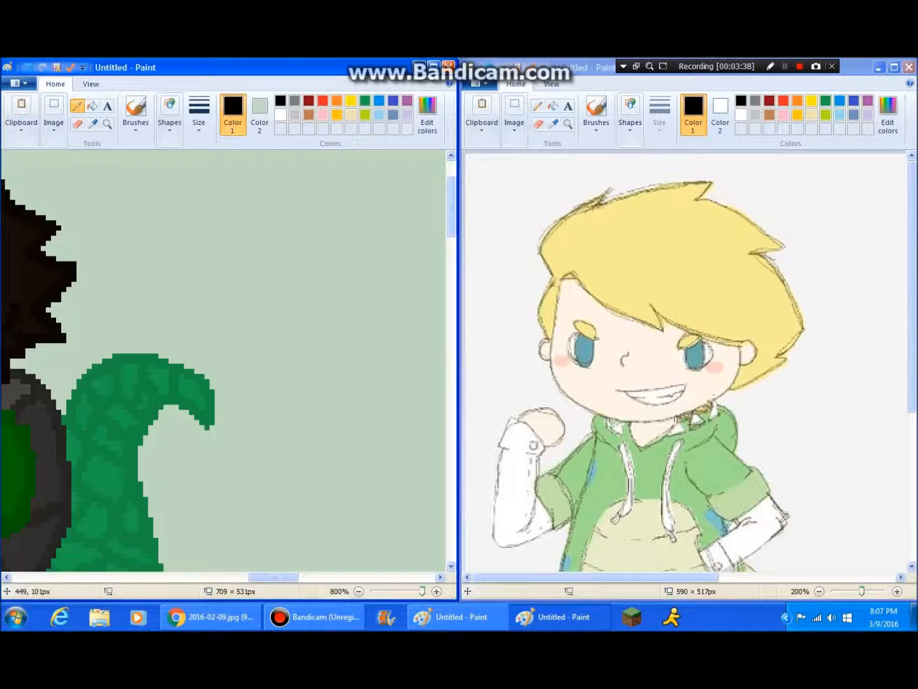
# Bring the whole black-outlined sprite with crossed arms into view beside the reference drawing.
pyautogui.moveTo(275, 577); pyautogui.dragTo(280, 577)
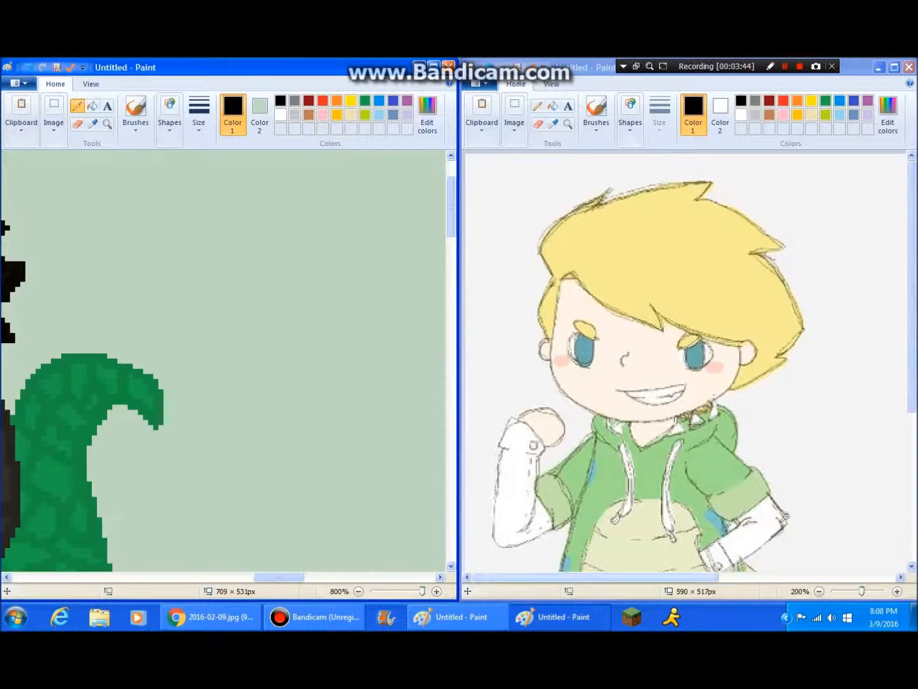
pyautogui.scroll(2, 223, 357)
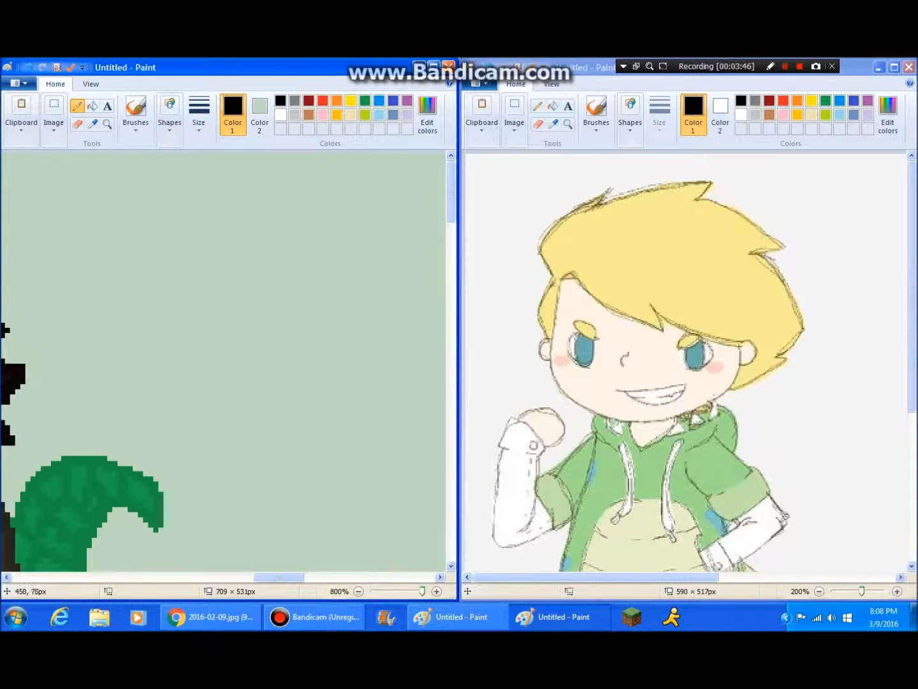
pyautogui.moveTo(278, 577)
pyautogui.mouseDown()
pyautogui.moveTo(364, 577)
pyautogui.moveTo(344, 577)
pyautogui.mouseUp()
pyautogui.scroll(-3, 340, 495)
pyautogui.scroll(1, 340, 495)
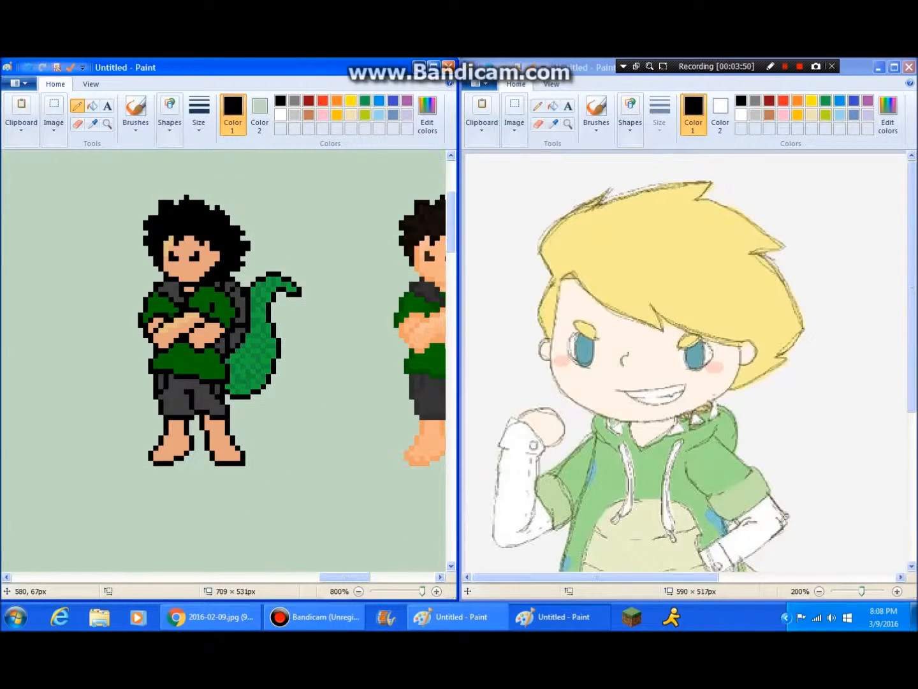
# Open the Pokemon Trainer Sprites image in another Paint window and choose the Select tool.
pyautogui.click(452, 617)
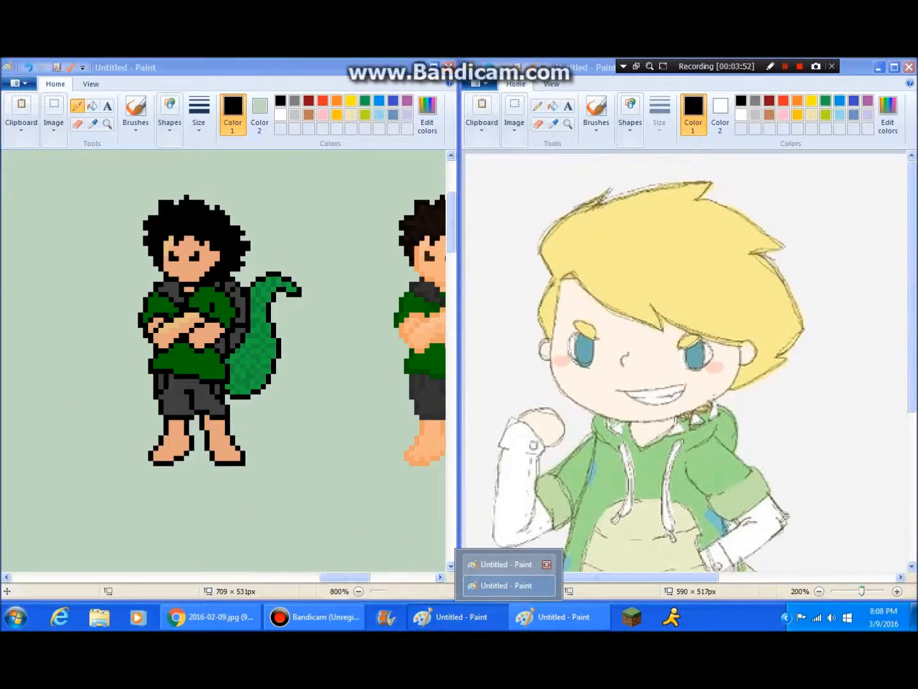
pyautogui.rightClick(451, 617)
pyautogui.click(447, 377)
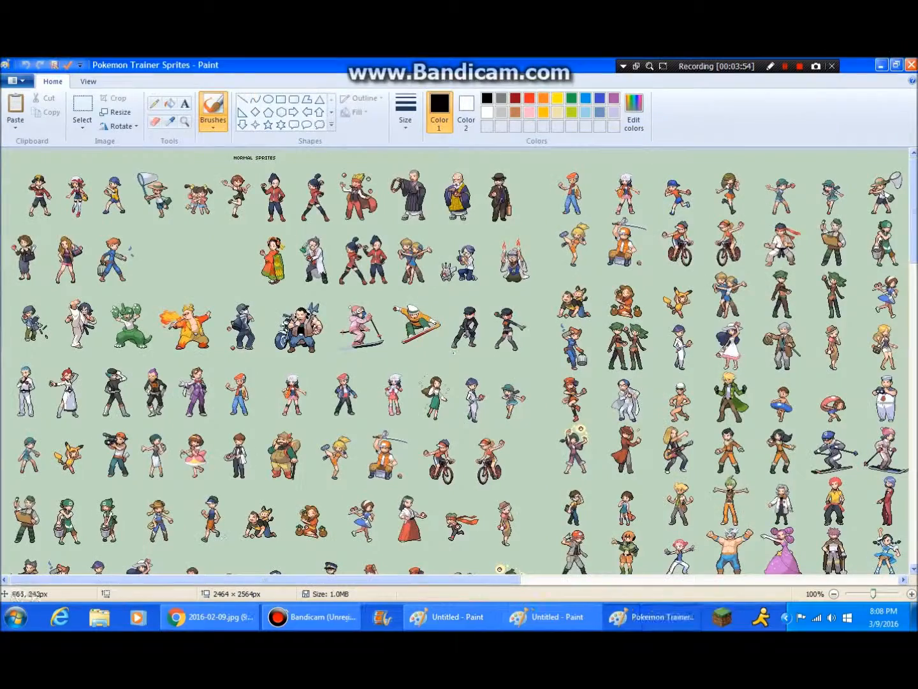
pyautogui.click(82, 107)
# Find the limited-palette trainer sprites on the sheet and enlarge the view to 300%.
pyautogui.scroll(-8, 427, 306)
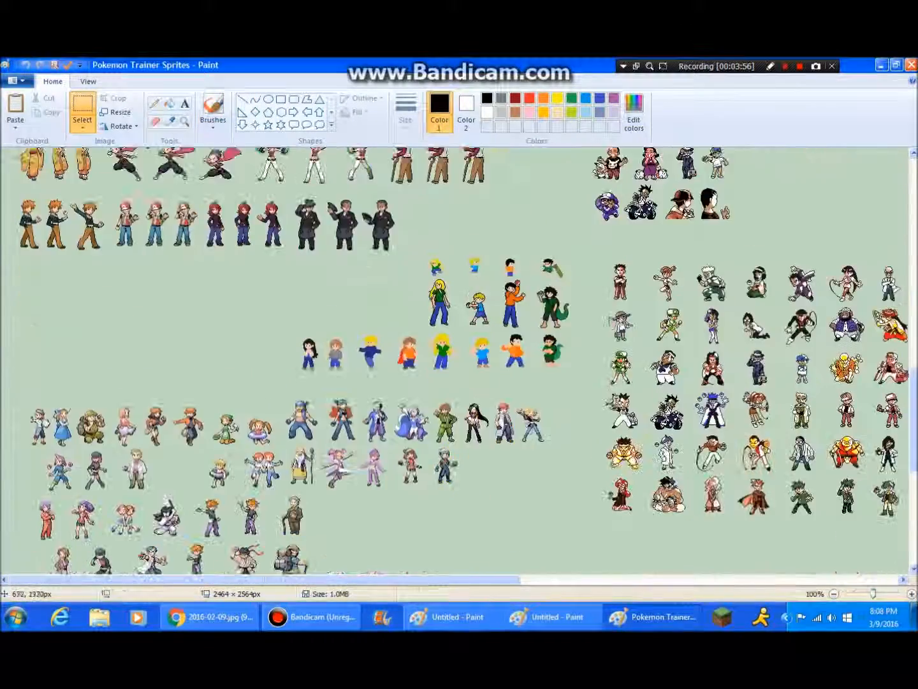
pyautogui.moveTo(338, 579); pyautogui.dragTo(559, 579)
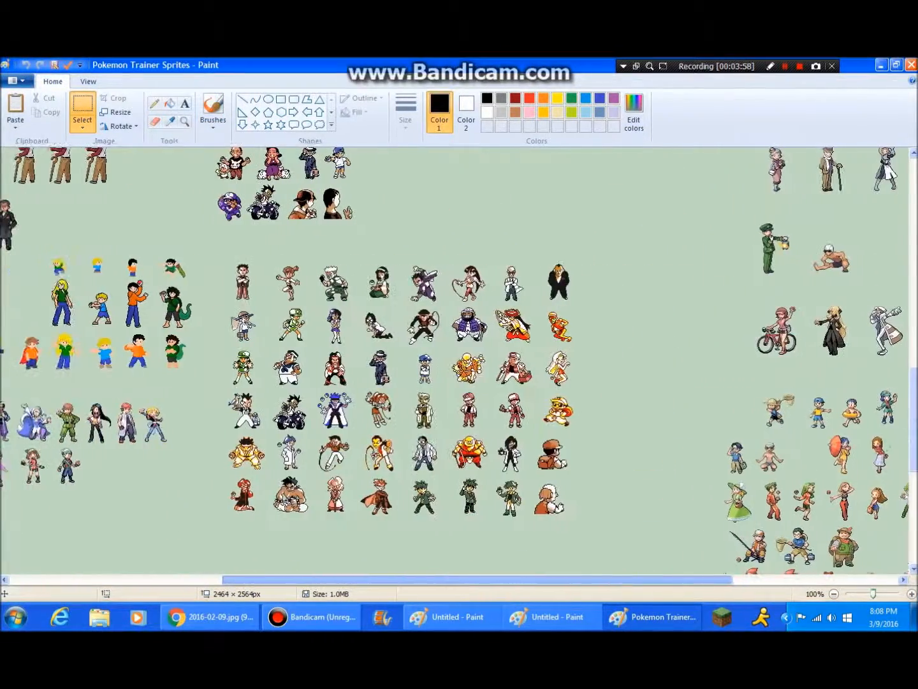
pyautogui.scroll(2, 444, 497)
pyautogui.scroll(-3, 444, 459)
pyautogui.moveTo(300, 579)
pyautogui.mouseDown()
pyautogui.moveTo(441, 579)
pyautogui.moveTo(416, 579)
pyautogui.mouseUp()
pyautogui.scroll(2, 397, 385)
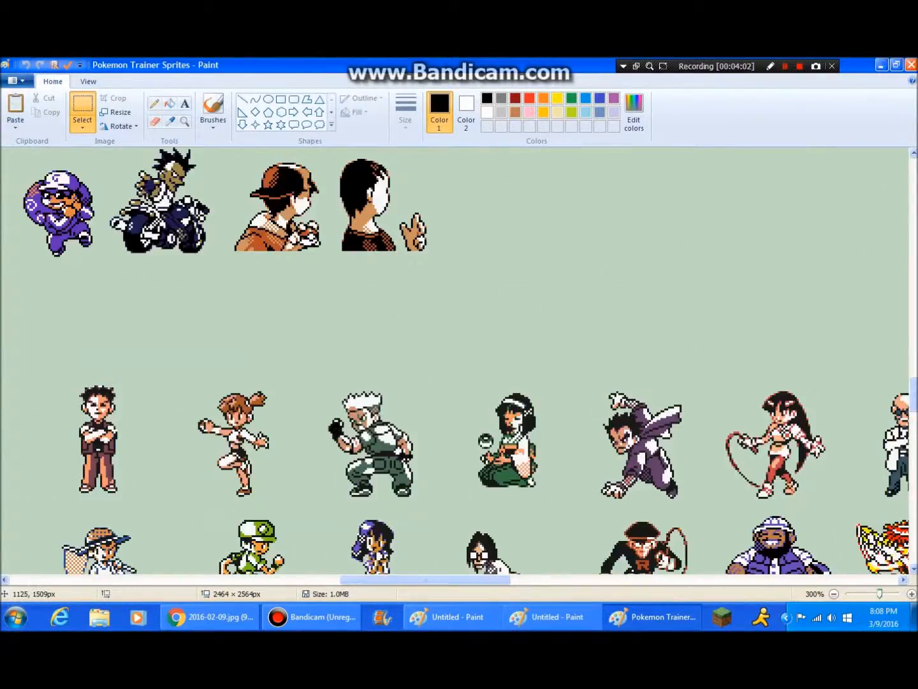
# Compare the rows of trainer sprites and enlarge the trainer with crossed arms to 800%.
pyautogui.scroll(10, 385, 386)
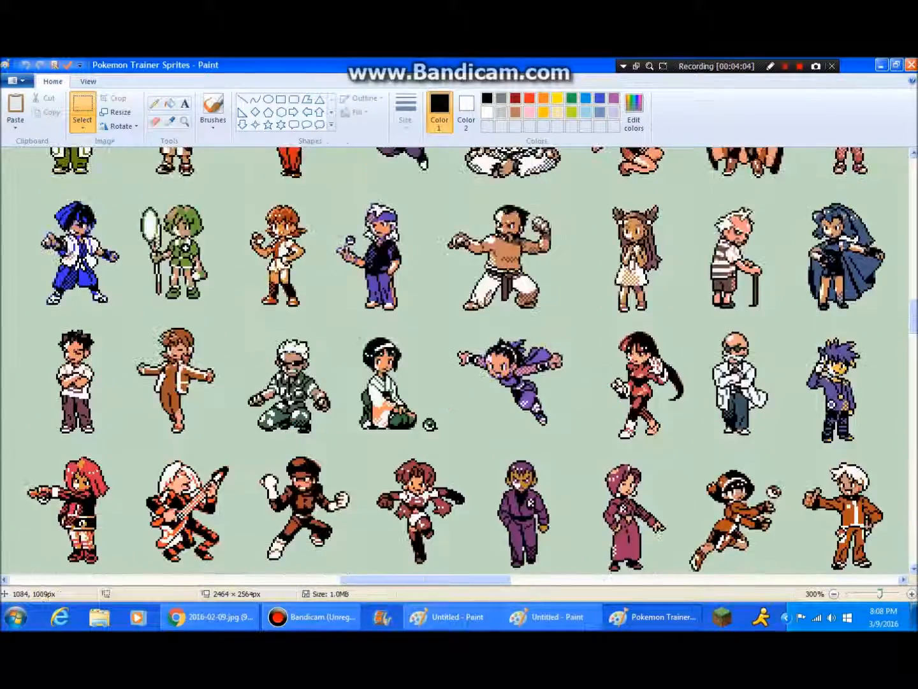
pyautogui.scroll(1, 454, 360)
pyautogui.scroll(2, 454, 360)
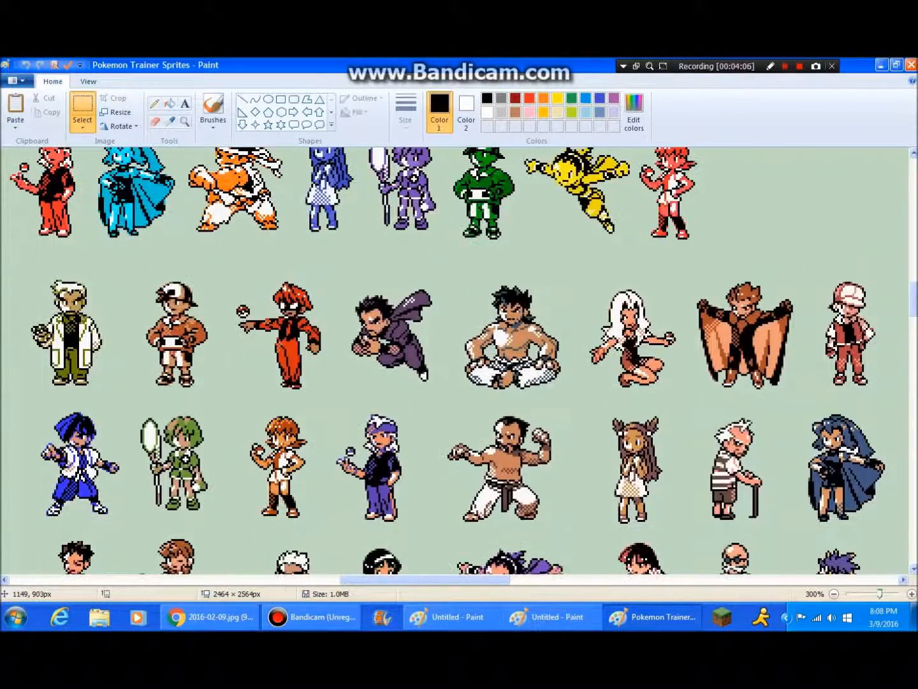
pyautogui.scroll(-2, 454, 360)
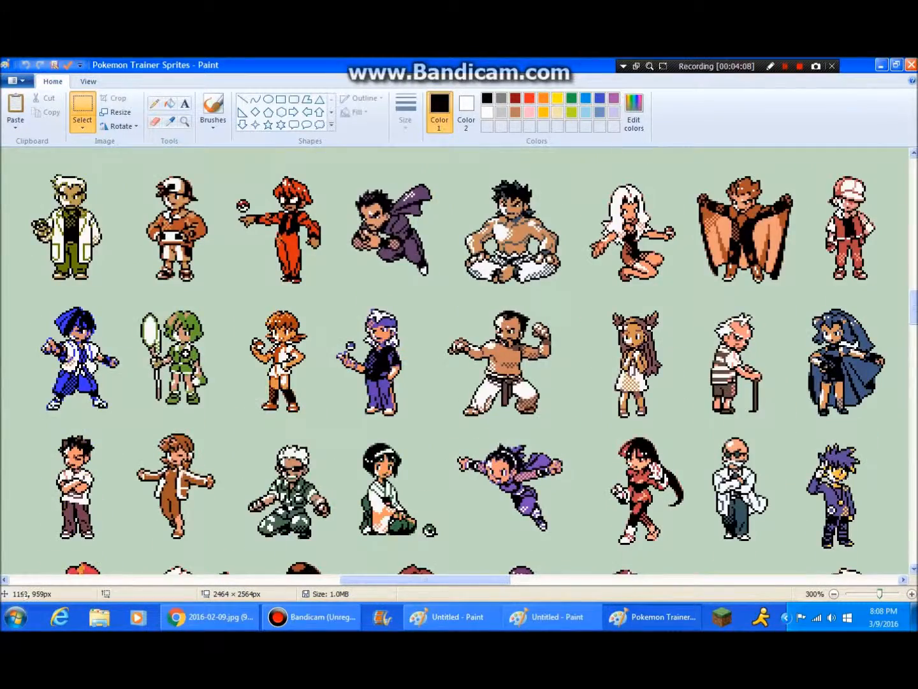
pyautogui.scroll(5, 459, 344)
pyautogui.scroll(-6, 317, 344)
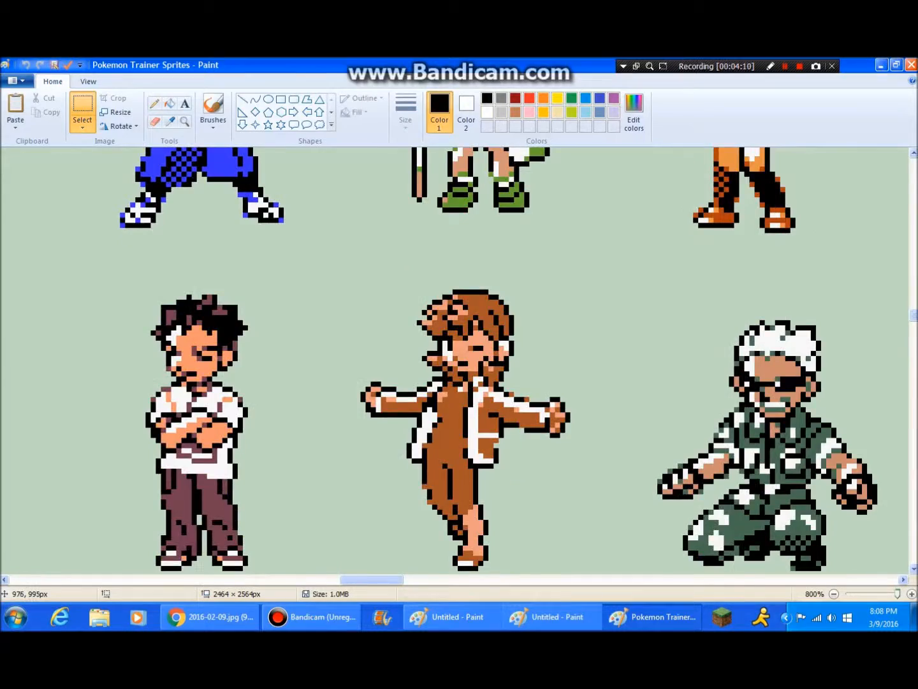
# Examine the outlines and shading of the enlarged trainer sprites across several rows of the sheet.
pyautogui.scroll(-18, 287, 344)
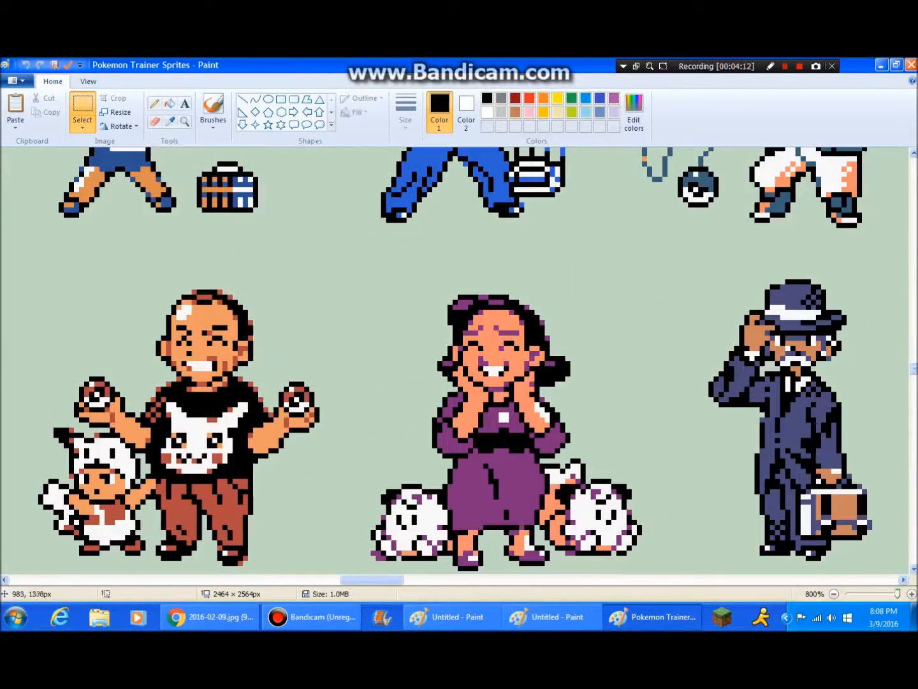
pyautogui.scroll(1, 459, 360)
pyautogui.scroll(-2, 459, 360)
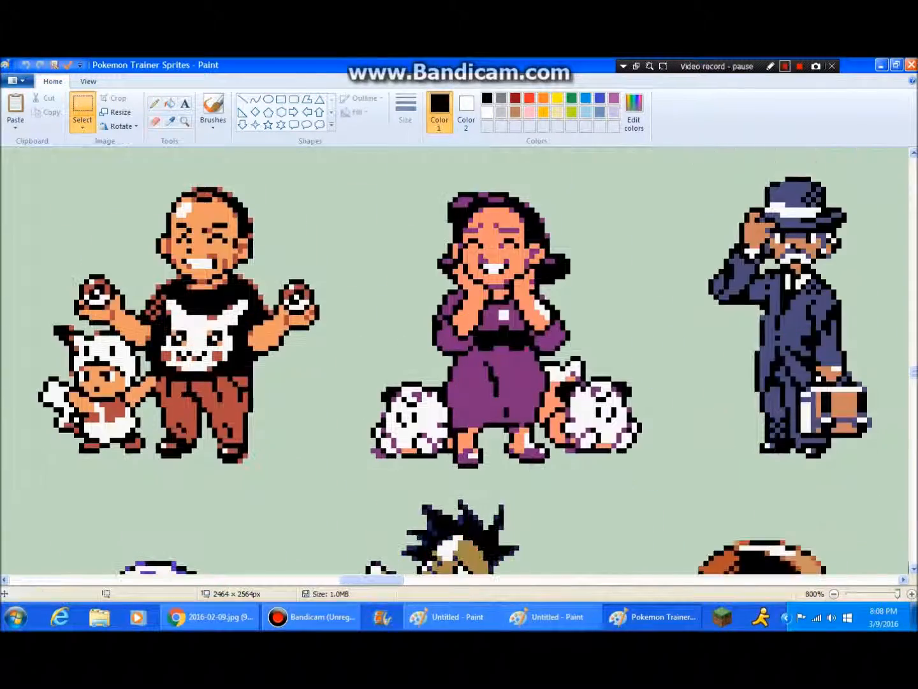
pyautogui.scroll(-5, 689, 357)
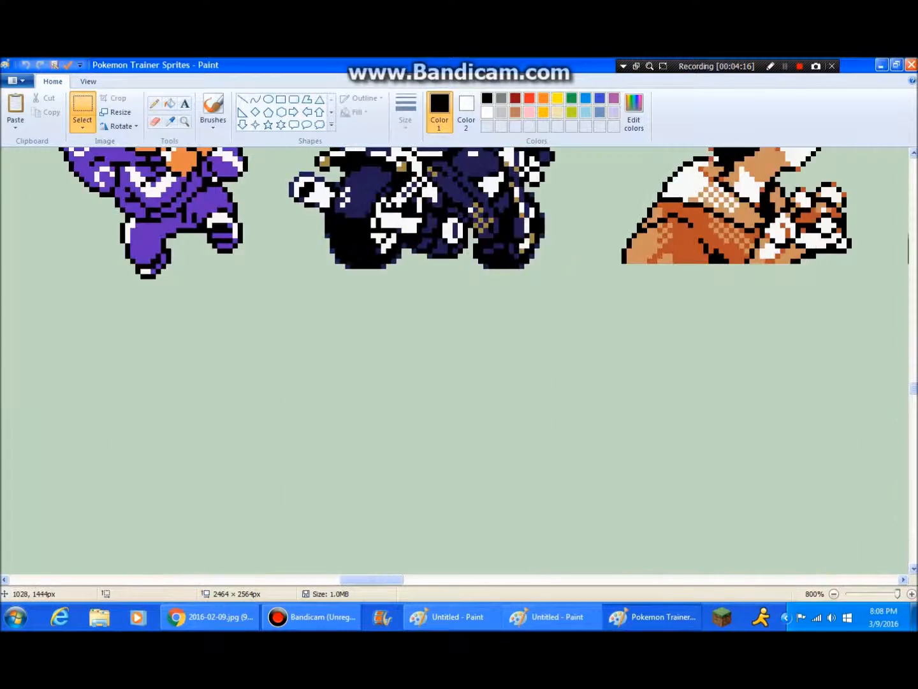
pyautogui.scroll(3, 459, 360)
pyautogui.hscroll(8, 459, 361)
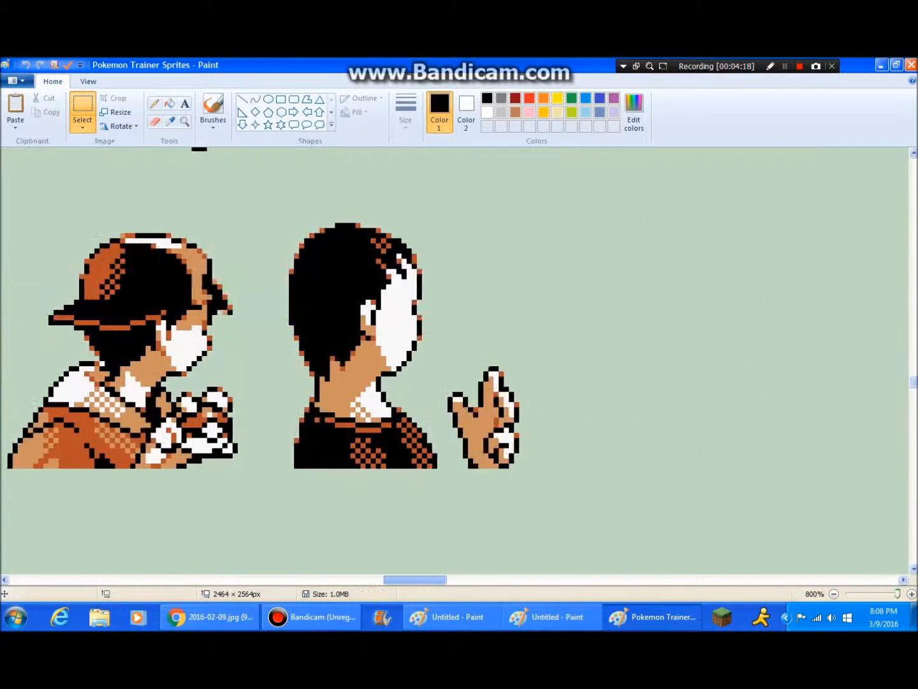
pyautogui.scroll(6, 459, 360)
pyautogui.scroll(4, 459, 361)
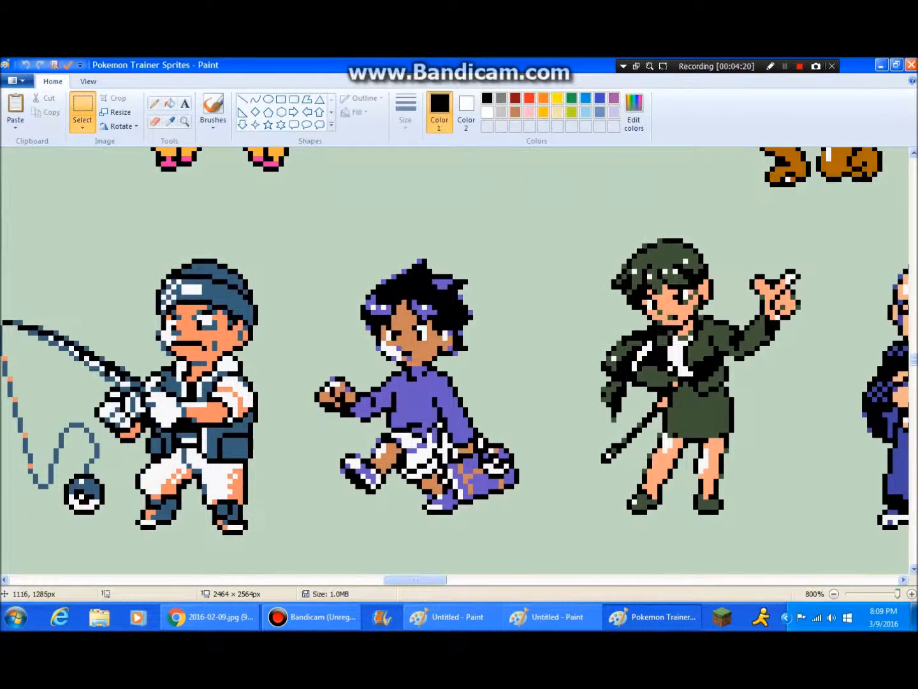
pyautogui.scroll(14, 459, 360)
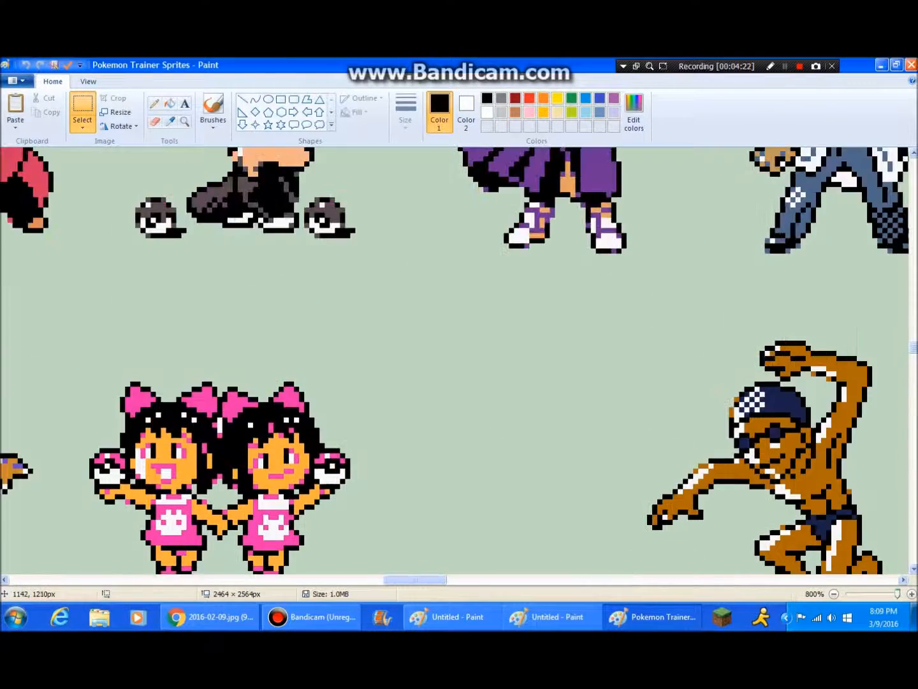
pyautogui.scroll(8, 459, 360)
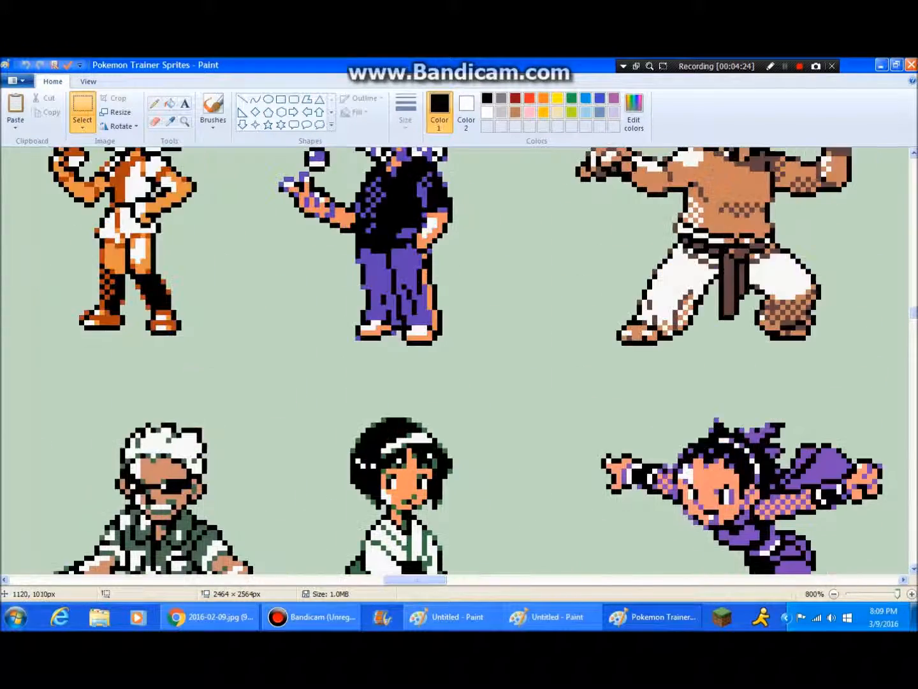
pyautogui.scroll(3, 459, 360)
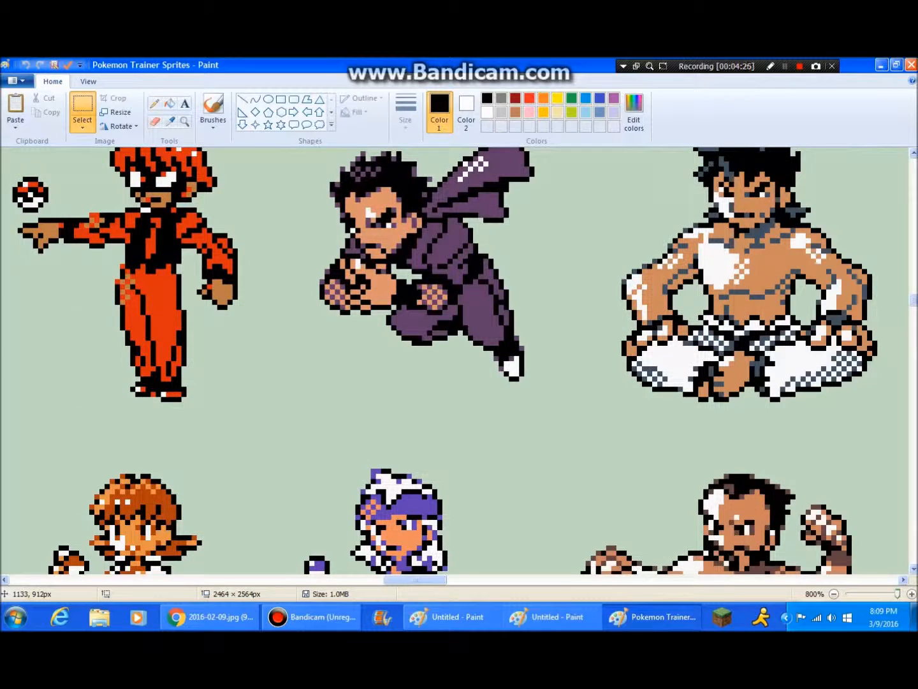
# Select a small blank area beside the purple-caped trainer and set Color 2 to the canvas's light green.
pyautogui.scroll(2, 459, 361)
pyautogui.moveTo(565, 381); pyautogui.dragTo(524, 289)
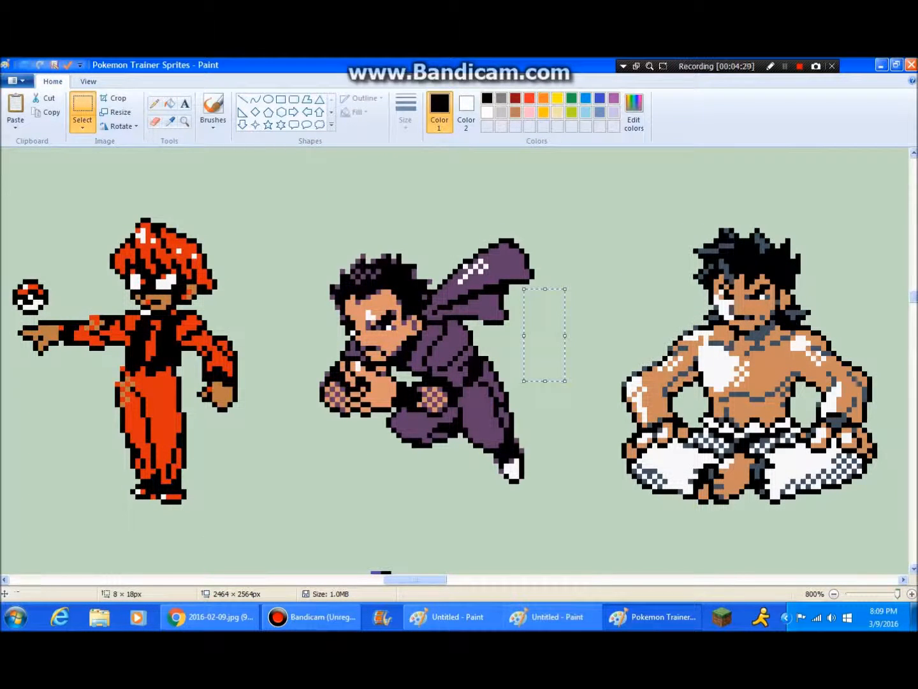
pyautogui.scroll(2, 459, 360)
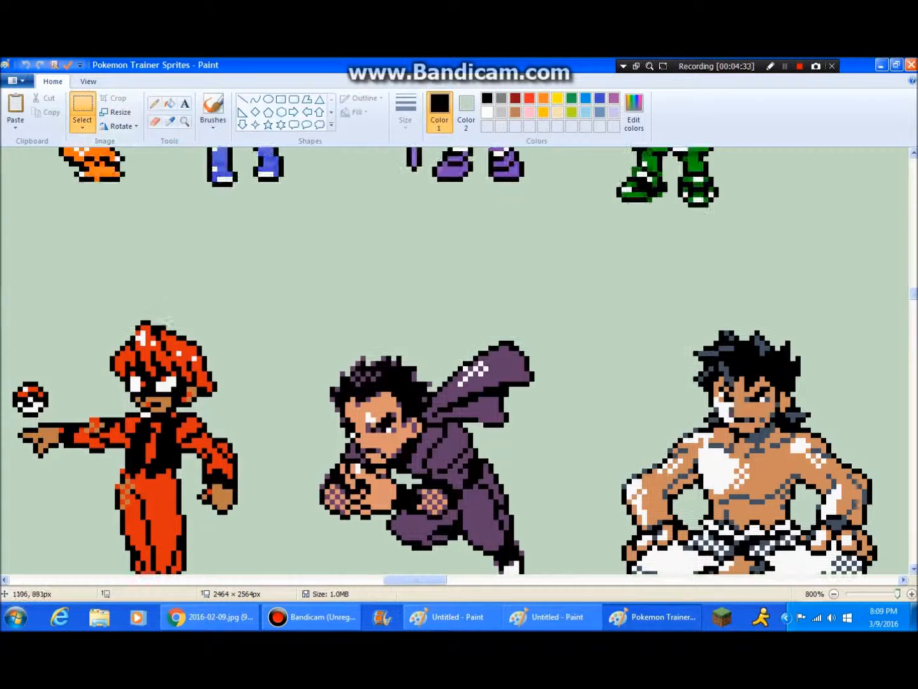
# Examine the proportions and outlines of the capped, red-haired and purple-caped trainer sprites up close.
pyautogui.scroll(-2, 383, 574)
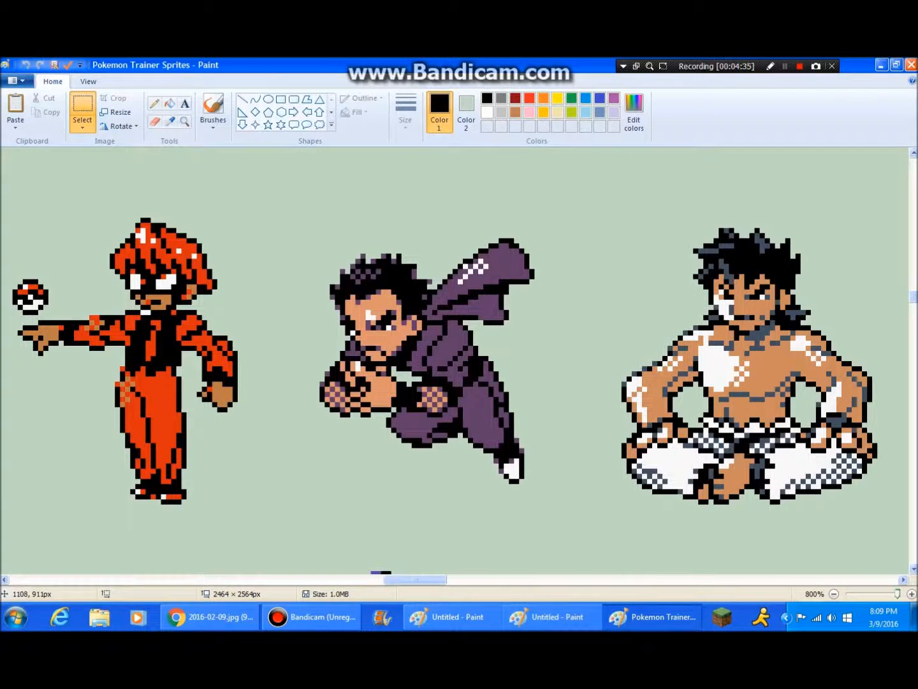
pyautogui.hscroll(-1, 427, 574)
pyautogui.hscroll(-8, 455, 361)
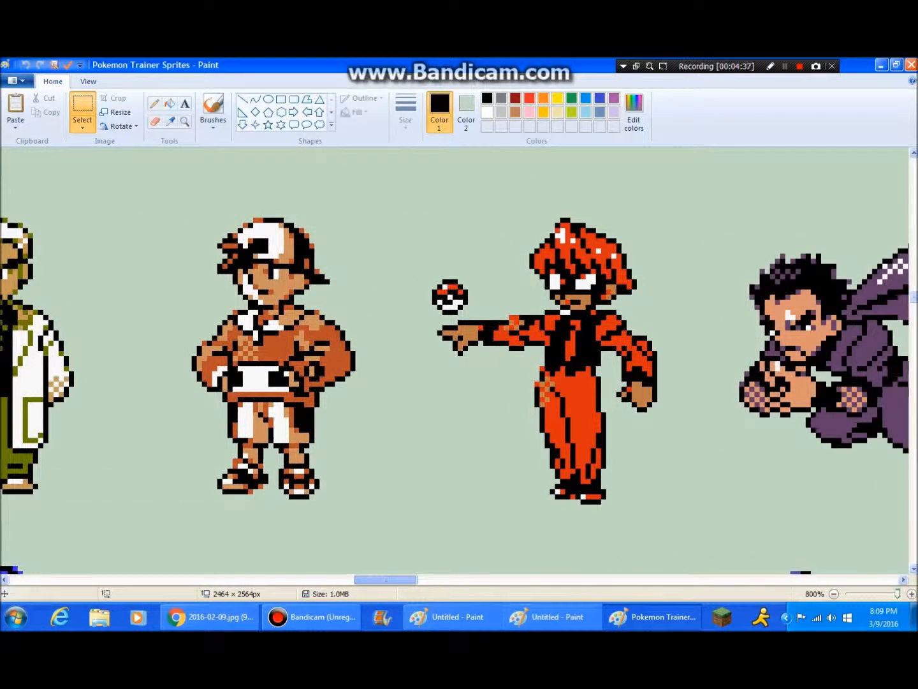
pyautogui.hscroll(-7, 460, 361)
pyautogui.hscroll(10, 459, 361)
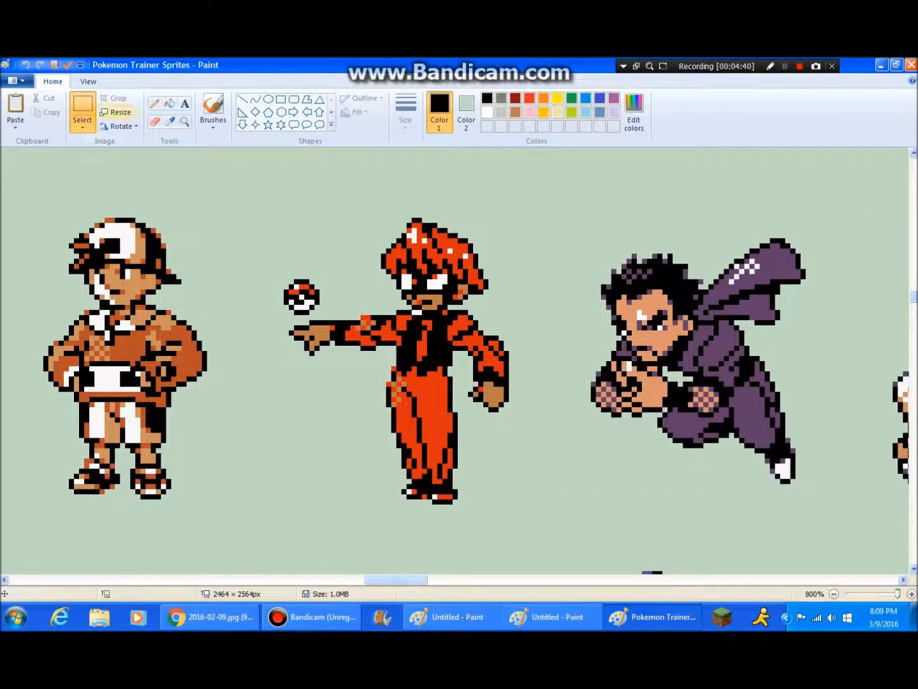
pyautogui.scroll(-4, 455, 360)
pyautogui.scroll(3, 455, 360)
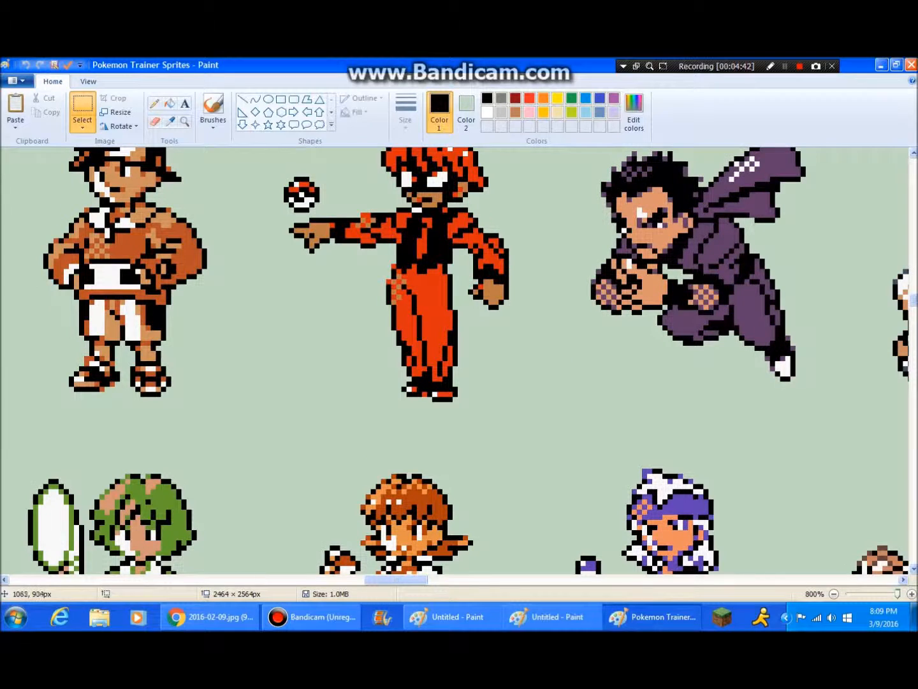
pyautogui.scroll(1, 456, 360)
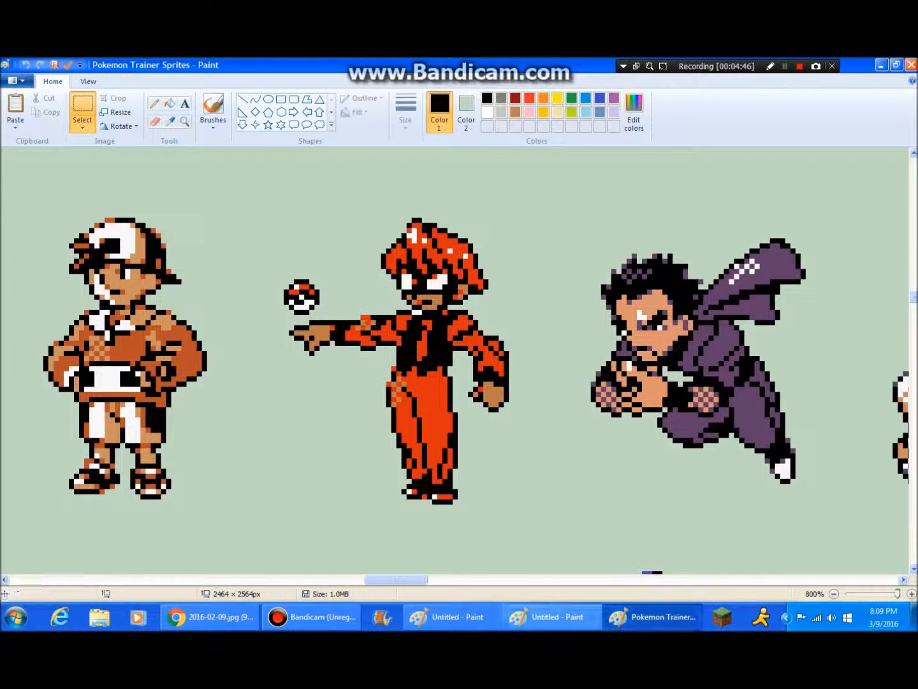
# Switch back to the side-by-side Paint windows with the sprite canvas and the blond boy drawing.
pyautogui.click(546, 617)
pyautogui.click(456, 616)
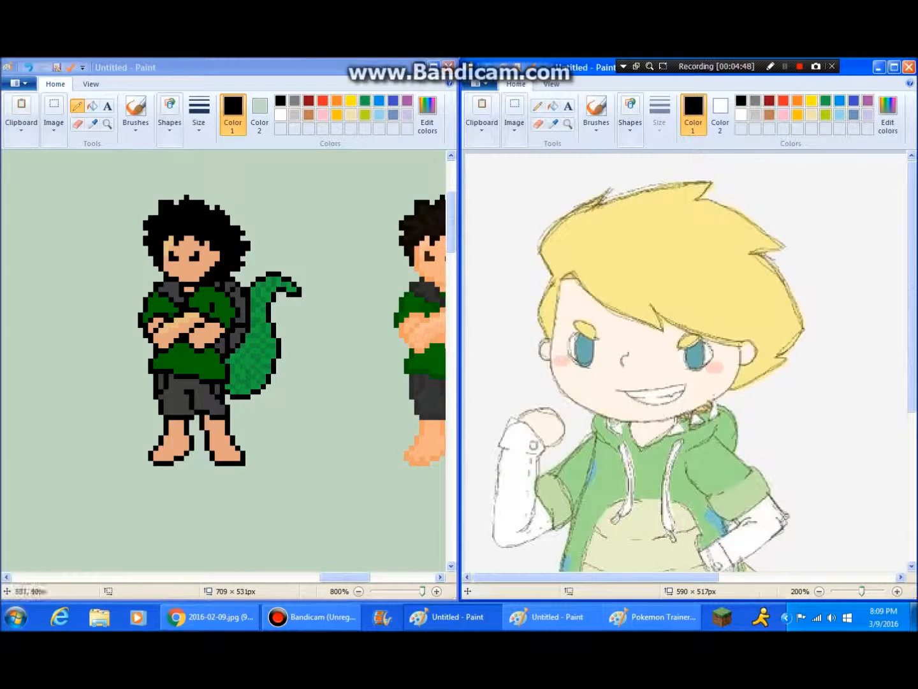
# Place the Pokemon Trainer Sprites window side by side with the blond boy drawing.
pyautogui.click(653, 616)
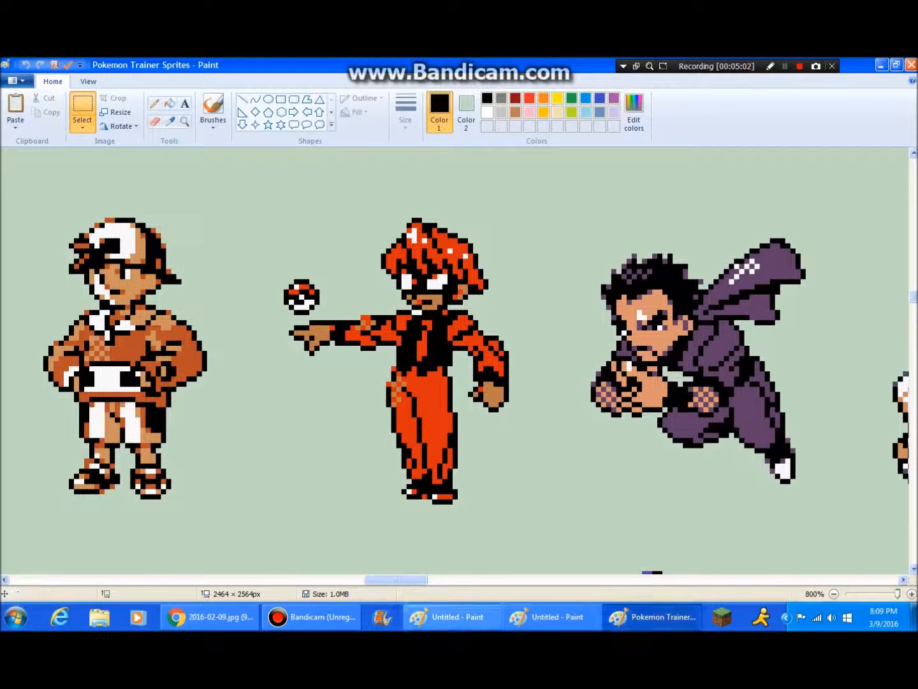
pyautogui.click(453, 616)
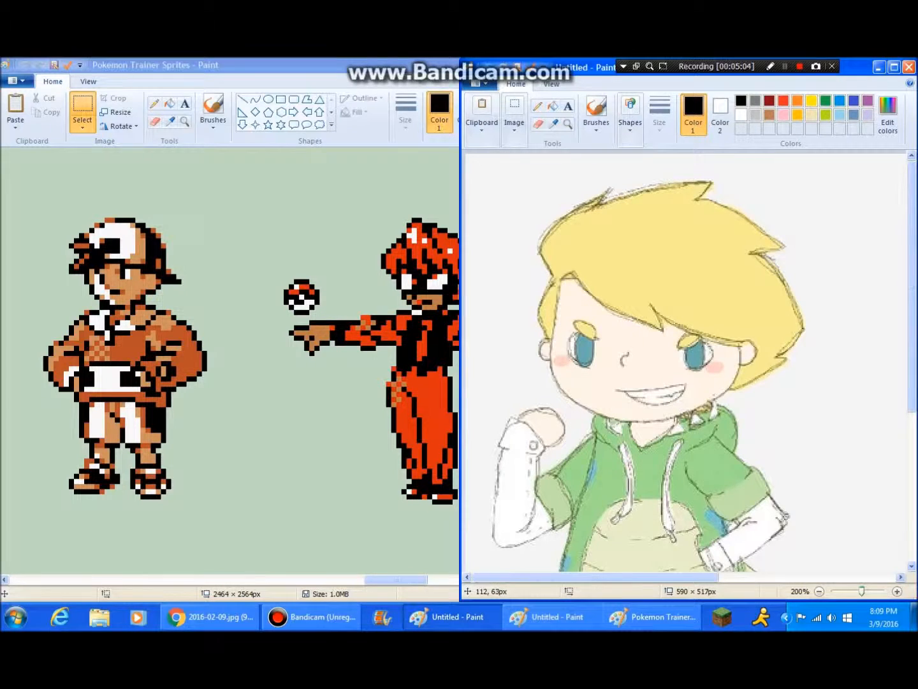
pyautogui.scroll(-3, 643, 335)
pyautogui.scroll(3, 643, 336)
pyautogui.scroll(-3, 643, 335)
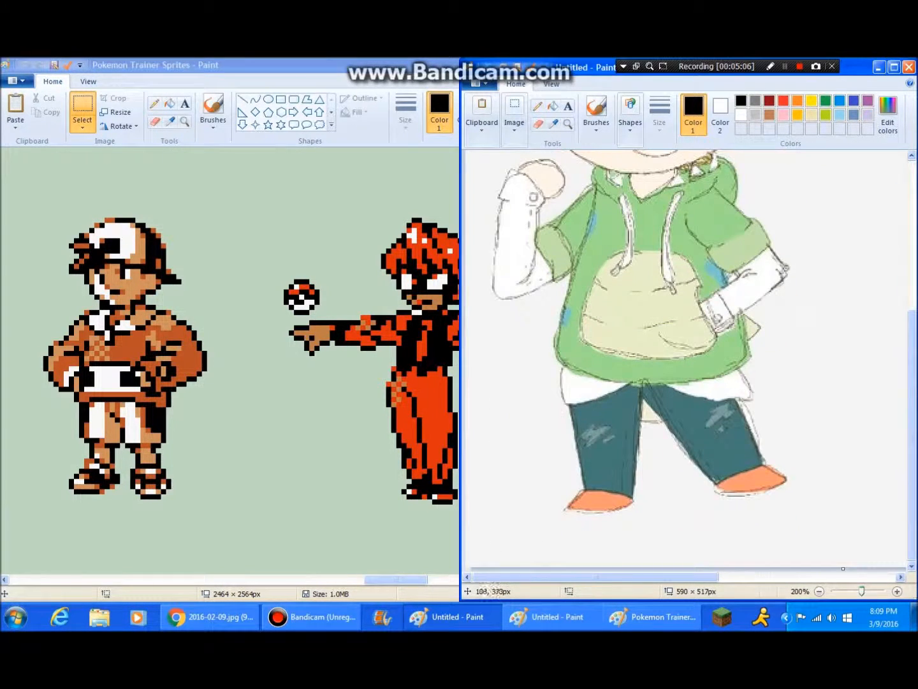
pyautogui.scroll(3, 574, 268)
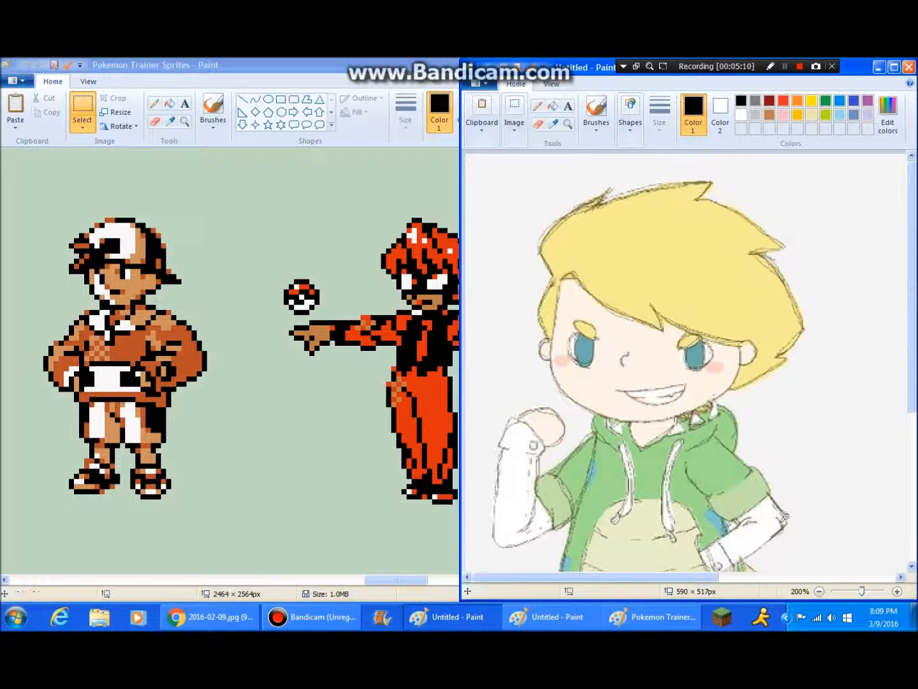
pyautogui.moveTo(355, 65); pyautogui.dragTo(0, 77)
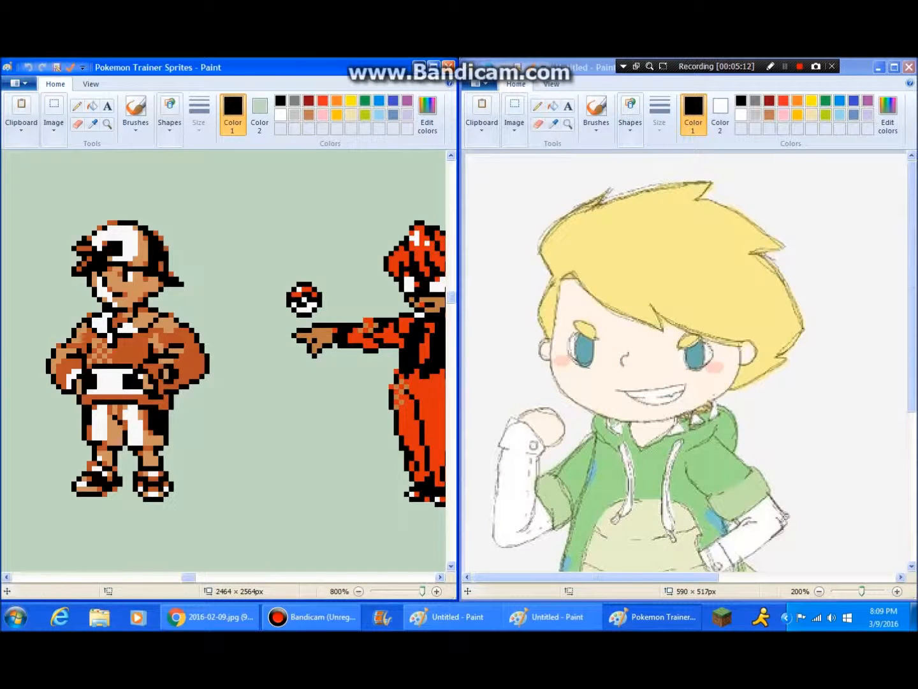
# Copy the capped trainer in a 38 × 64 px selection and place it below the black-haired character on the sprite canvas.
pyautogui.moveTo(188, 577); pyautogui.dragTo(183, 577)
pyautogui.moveTo(207, 213); pyautogui.dragTo(399, 536)
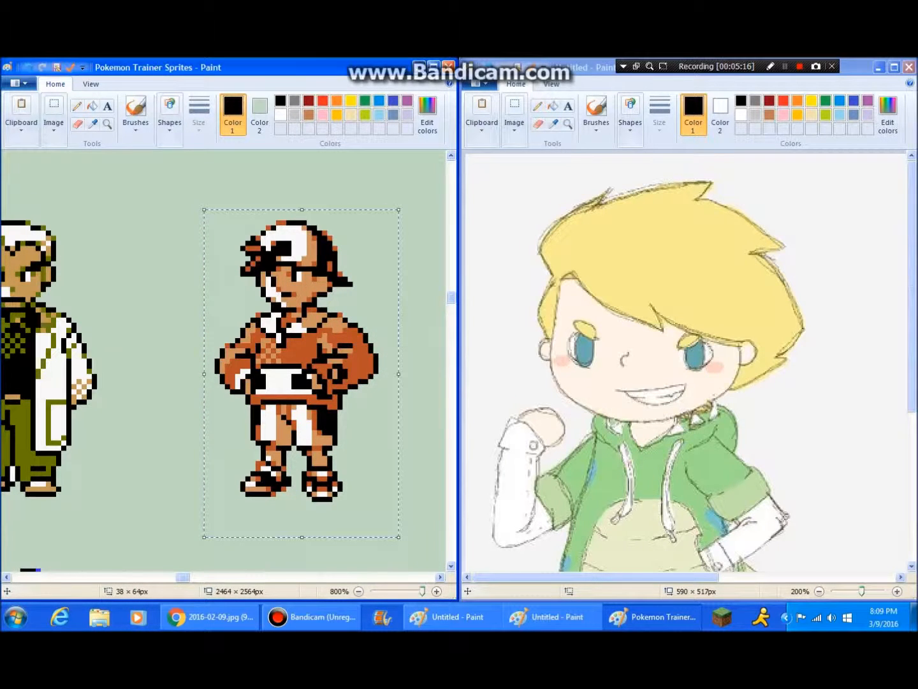
pyautogui.click(552, 617)
pyautogui.scroll(-3, 379, 488)
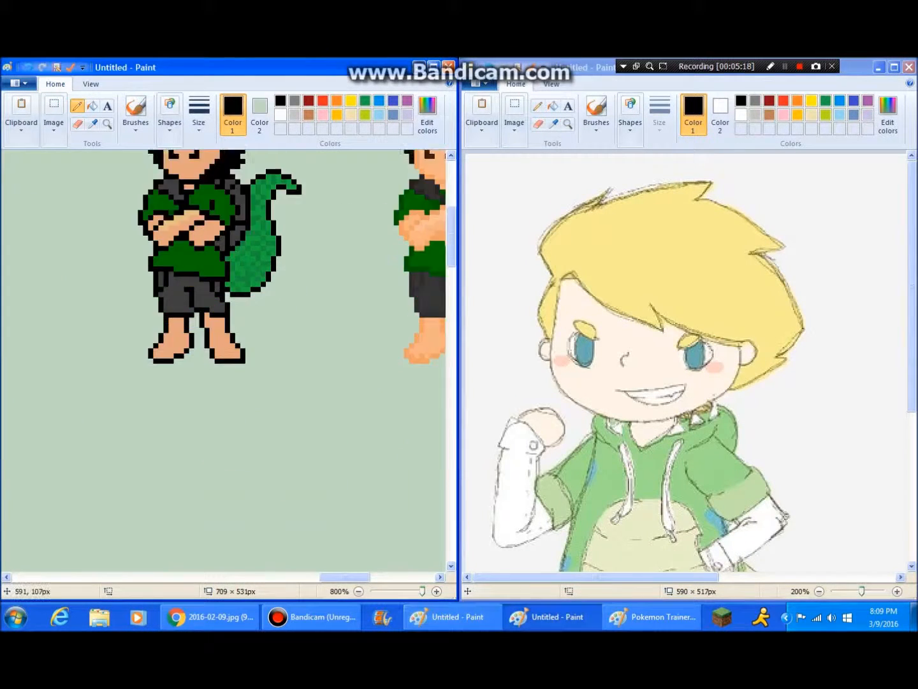
pyautogui.hotkey('ctrl', 'v')
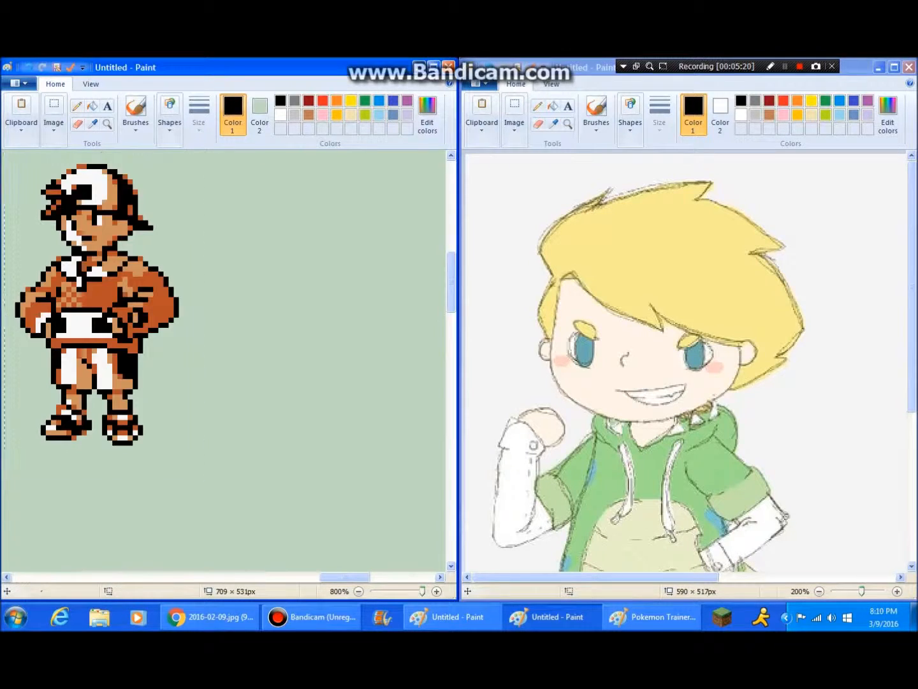
pyautogui.click(365, 264)
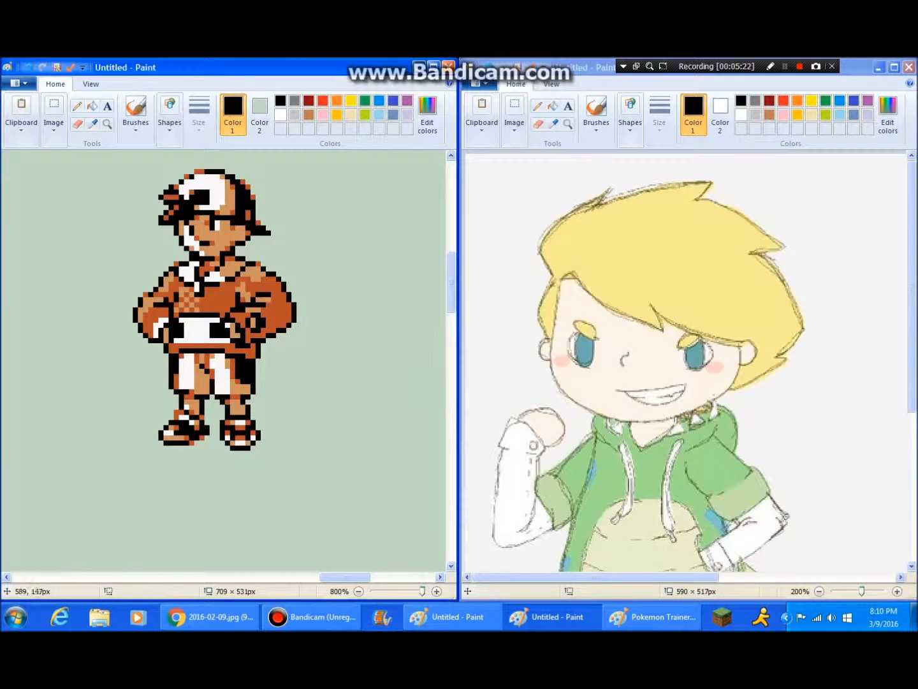
# Copy a 4 × 3 px patch of the blond boy's green hoodie and paste it into the sprite canvas.
pyautogui.click(76, 106)
pyautogui.click(515, 115)
pyautogui.click(519, 167)
pyautogui.scroll(-3, 642, 336)
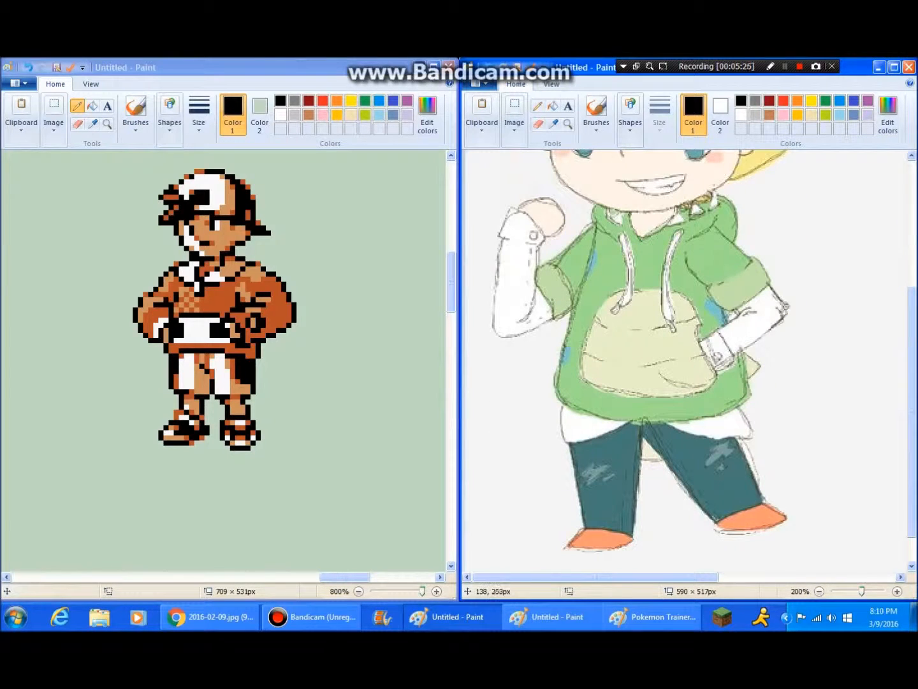
pyautogui.scroll(6, 638, 295)
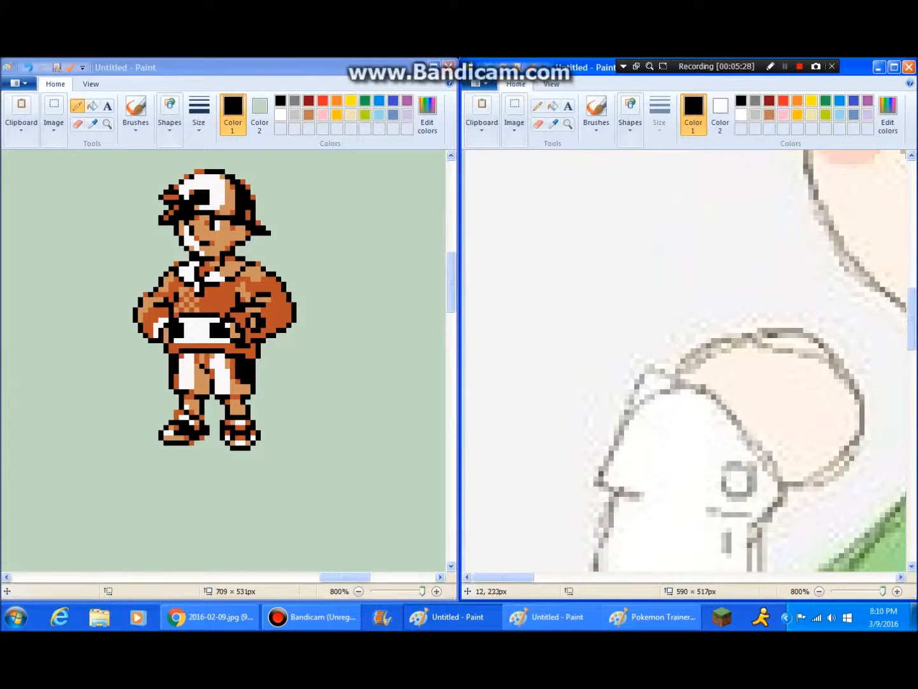
pyautogui.scroll(-2, 526, 452)
pyautogui.moveTo(509, 577); pyautogui.dragTo(563, 577)
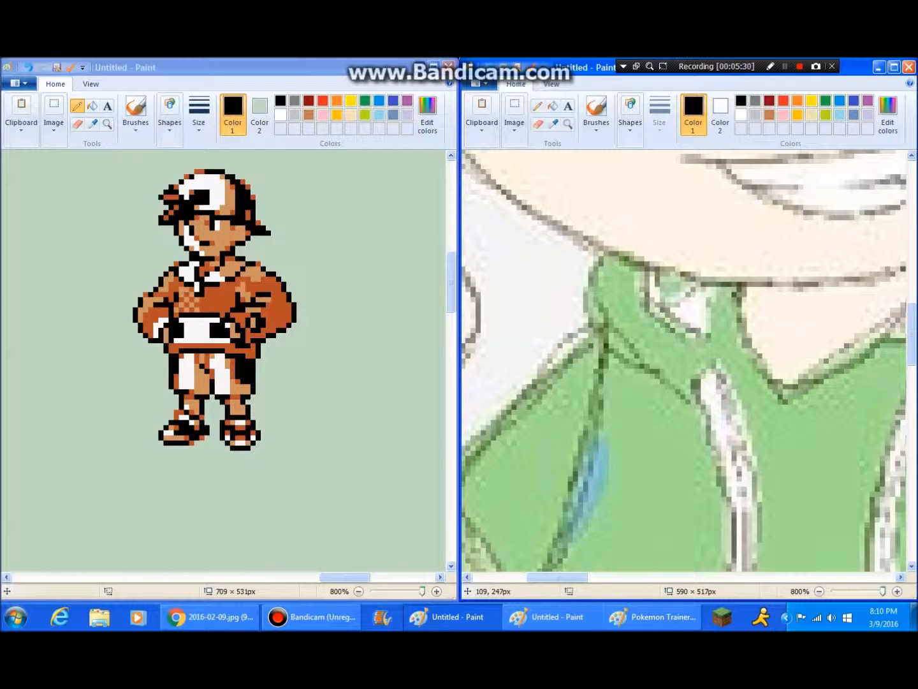
pyautogui.moveTo(638, 465); pyautogui.dragTo(661, 482)
pyautogui.click(255, 68)
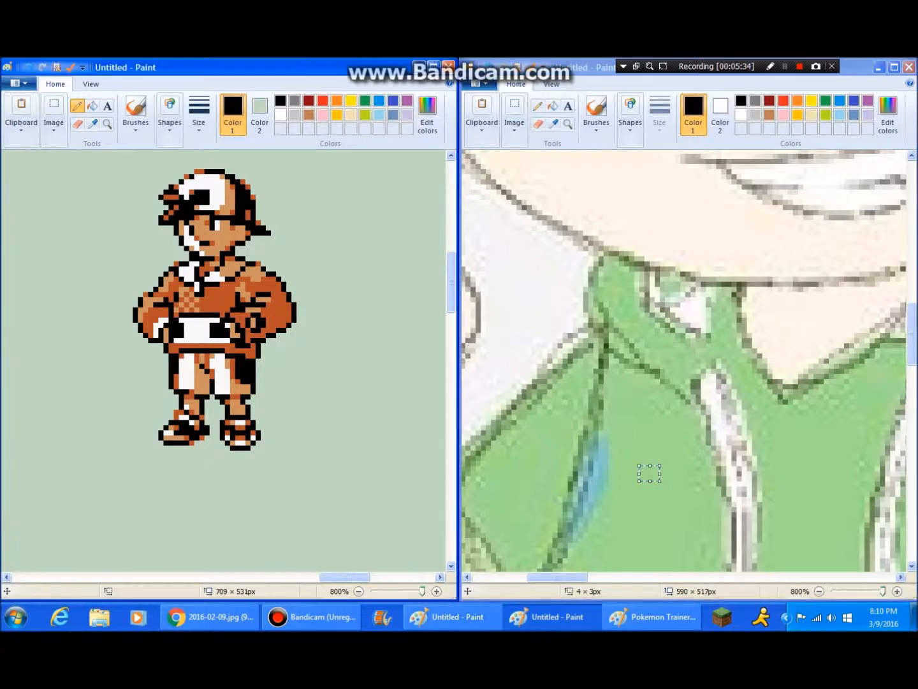
pyautogui.hotkey('ctrl', 'v')
# Sample the pasted hoodie green as Color 1 and draw a small green swatch beside the capped trainer.
pyautogui.click(93, 123)
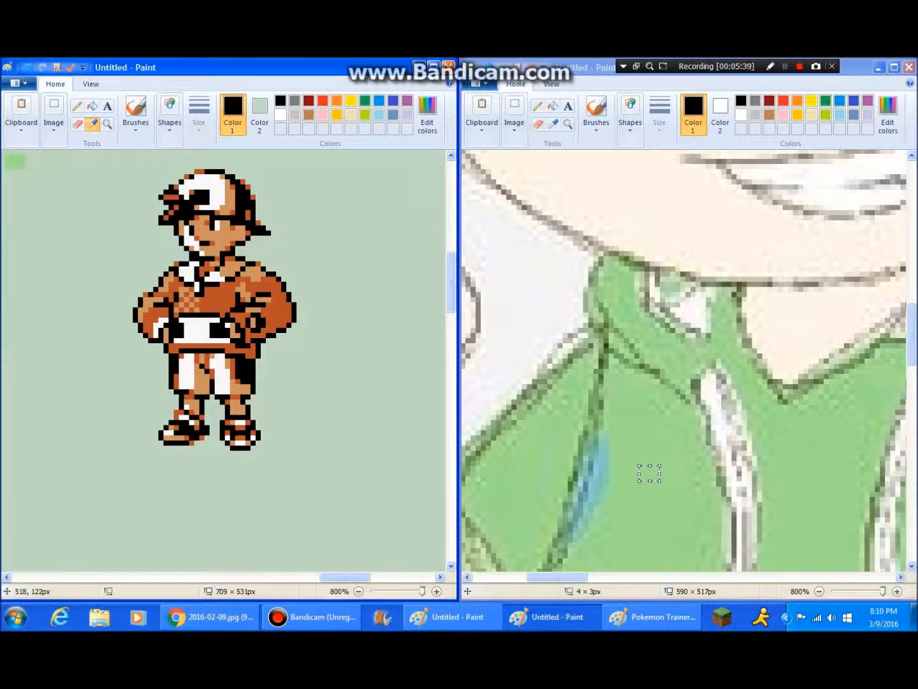
pyautogui.click(14, 162)
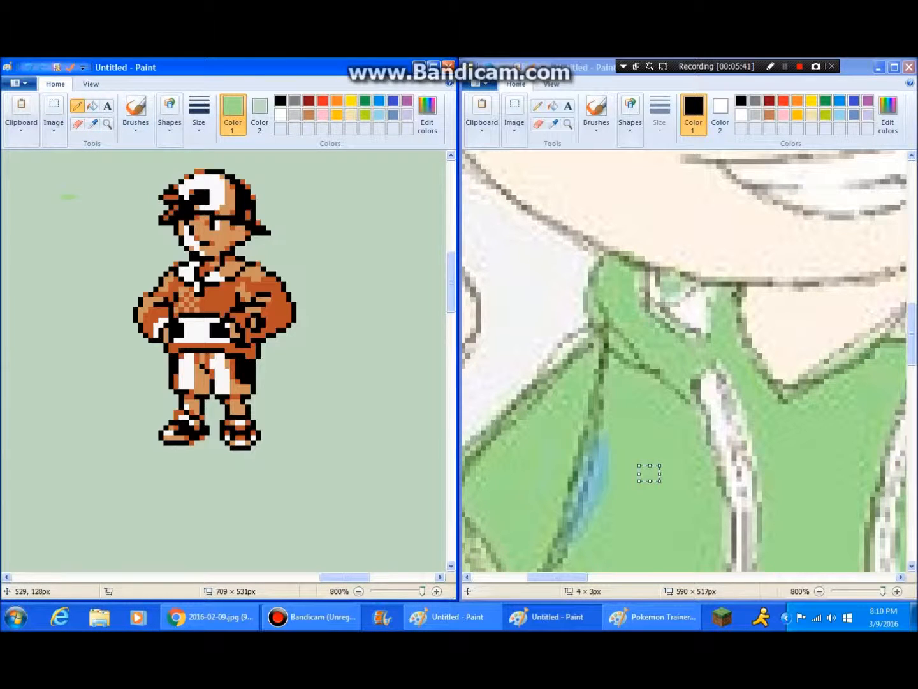
pyautogui.moveTo(67, 197); pyautogui.dragTo(61, 187)
pyautogui.click(642, 434)
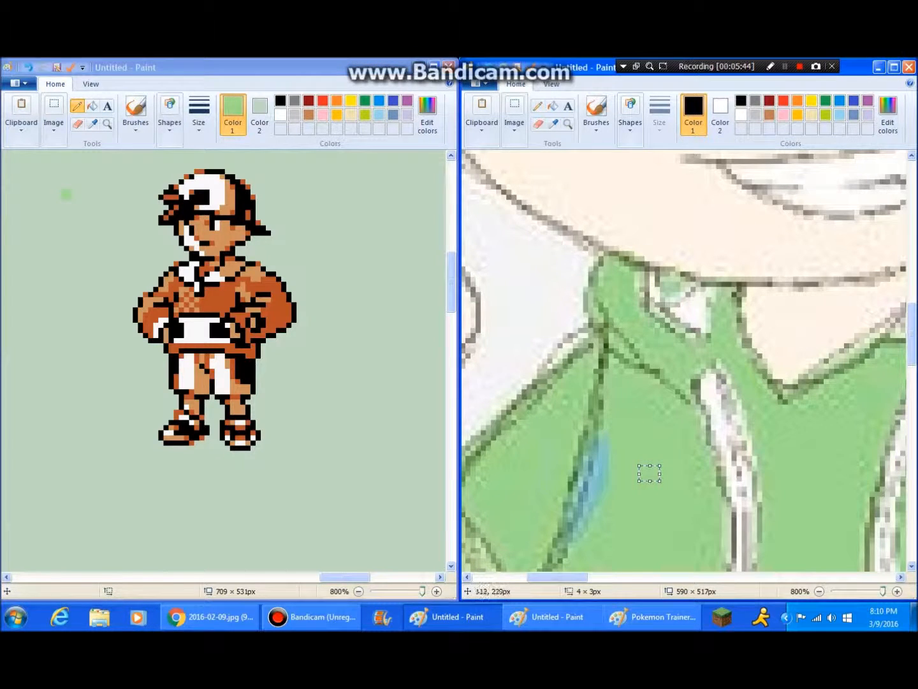
pyautogui.click(615, 401)
pyautogui.click(28, 67)
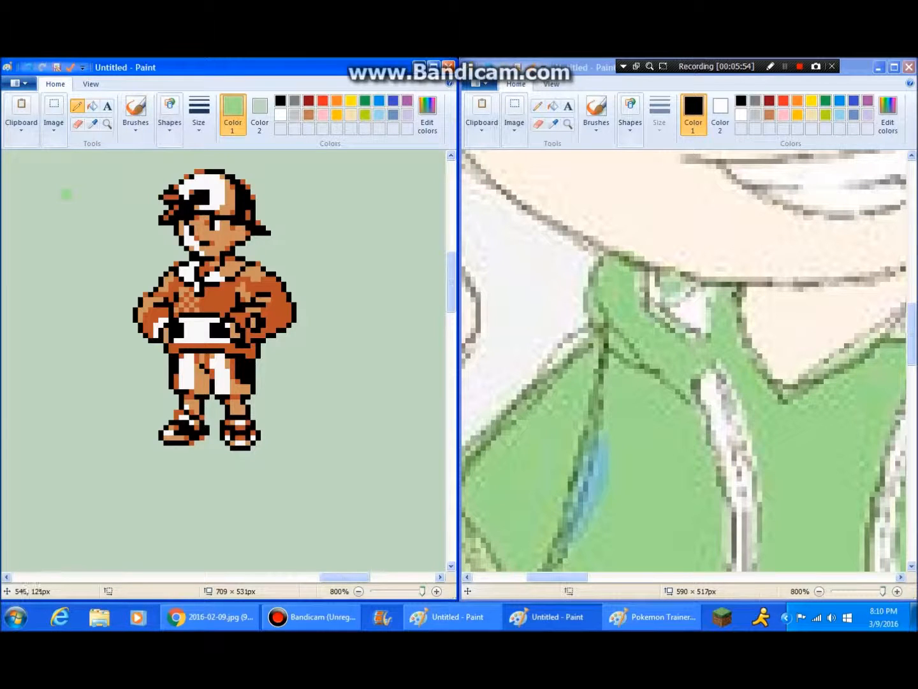
# Try filling the trainer's orange jacket with the swatch green, then undo the fill.
pyautogui.click(93, 124)
pyautogui.click(67, 194)
pyautogui.click(94, 107)
pyautogui.click(271, 296)
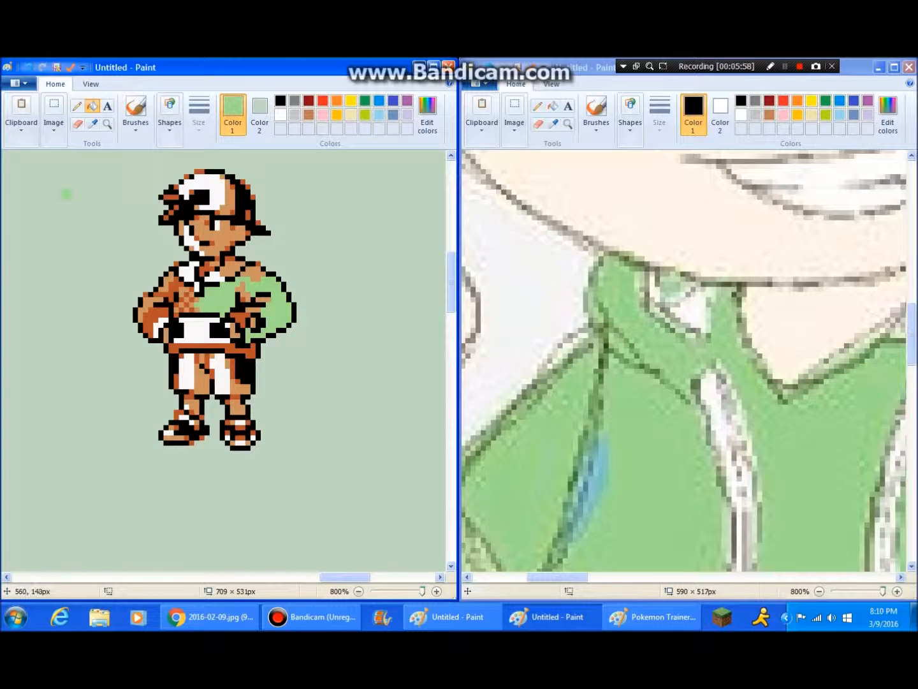
pyautogui.click(77, 107)
pyautogui.click(93, 124)
pyautogui.click(279, 287)
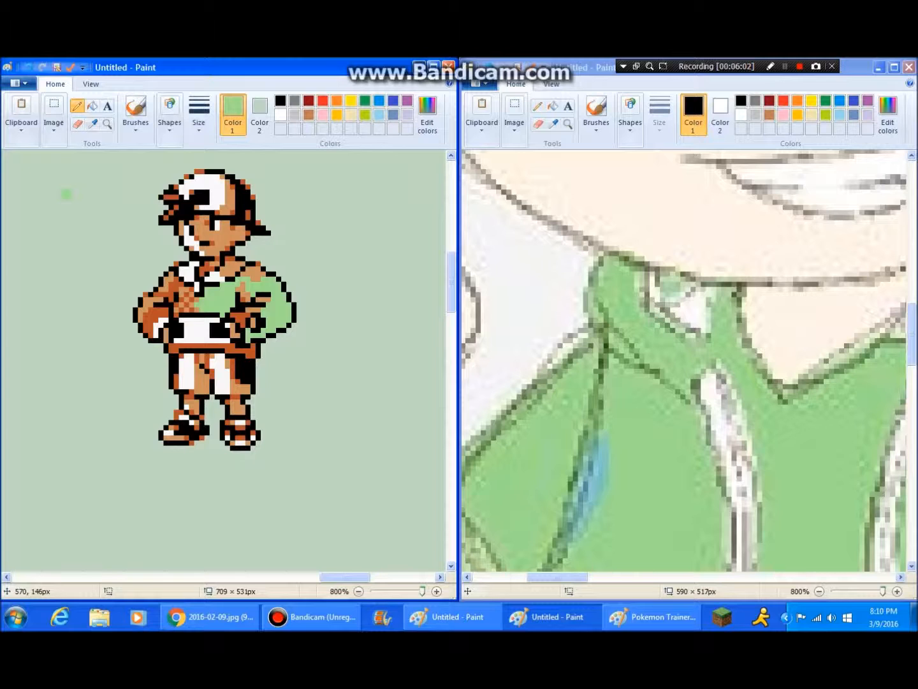
pyautogui.hotkey('ctrl', 'z')
# Draw a short black line on the trainer's sleeve, below the shoulder nearest the swept-back cap brim, using sampled black.
pyautogui.click(275, 291)
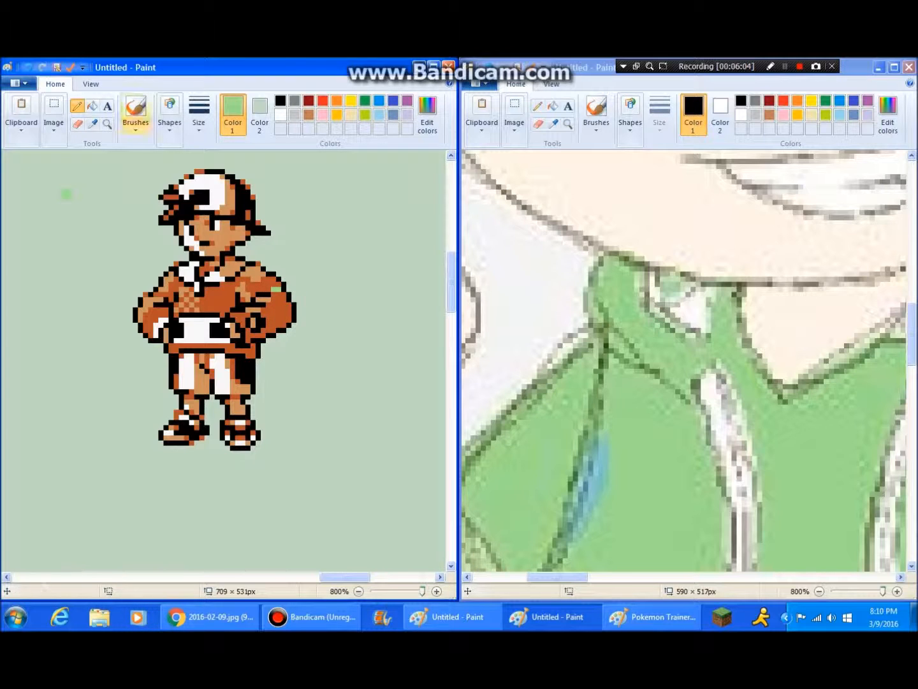
pyautogui.click(93, 124)
pyautogui.click(278, 288)
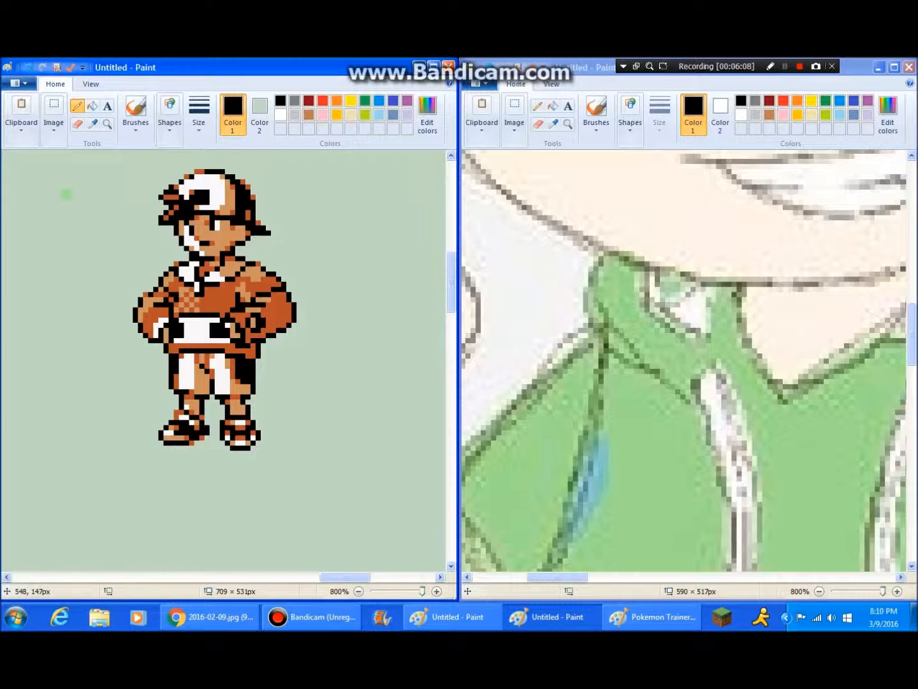
# Extend the black short-sleeve edge and narrow the forearm outline below it, using the blond boy's rolled sleeve as a guide.
pyautogui.scroll(-3, 227, 358)
pyautogui.click(574, 213)
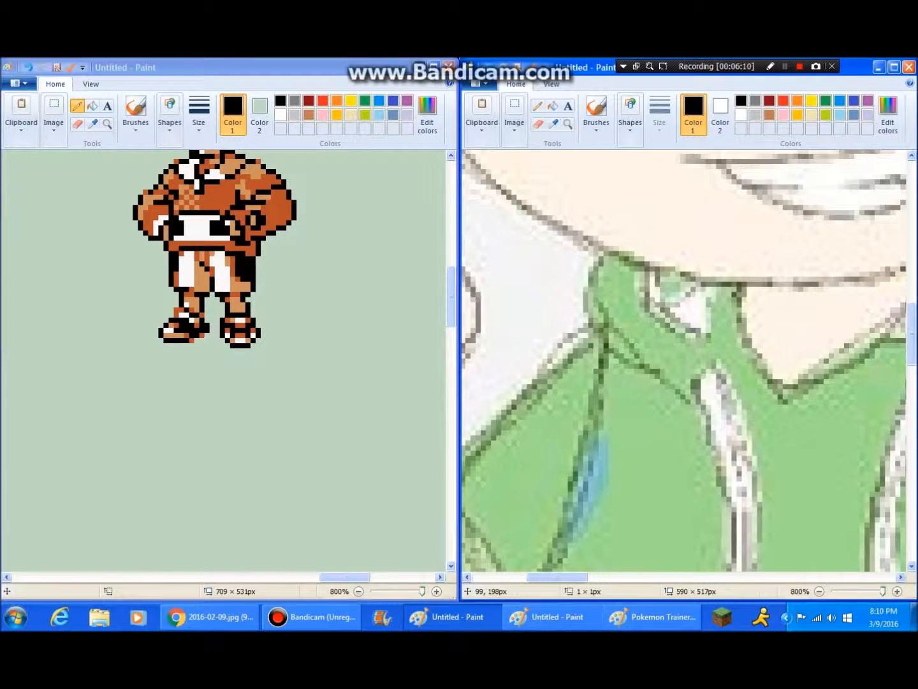
pyautogui.scroll(-3, 569, 218)
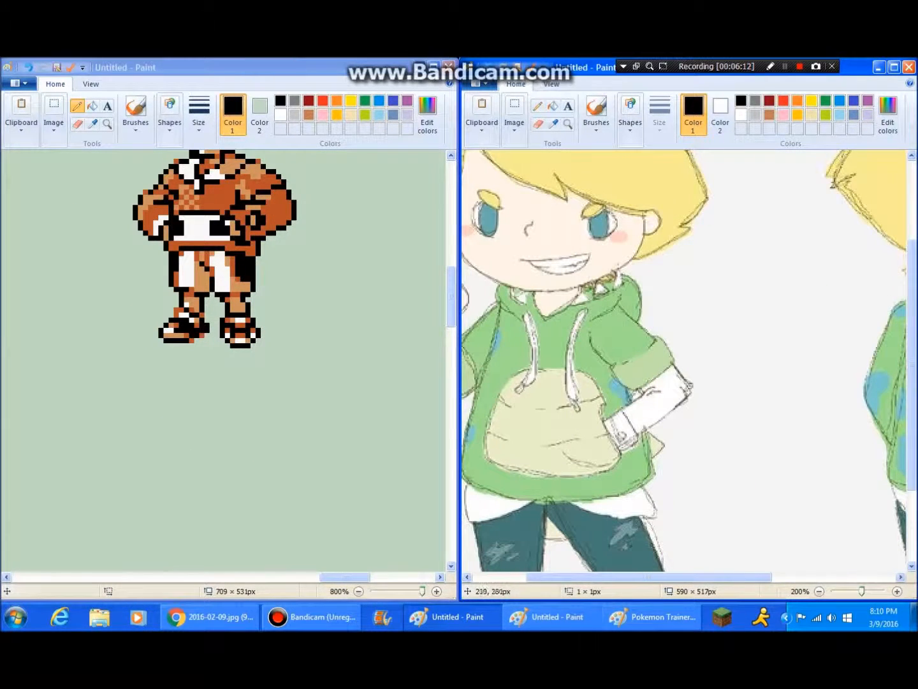
pyautogui.moveTo(649, 576); pyautogui.dragTo(595, 577)
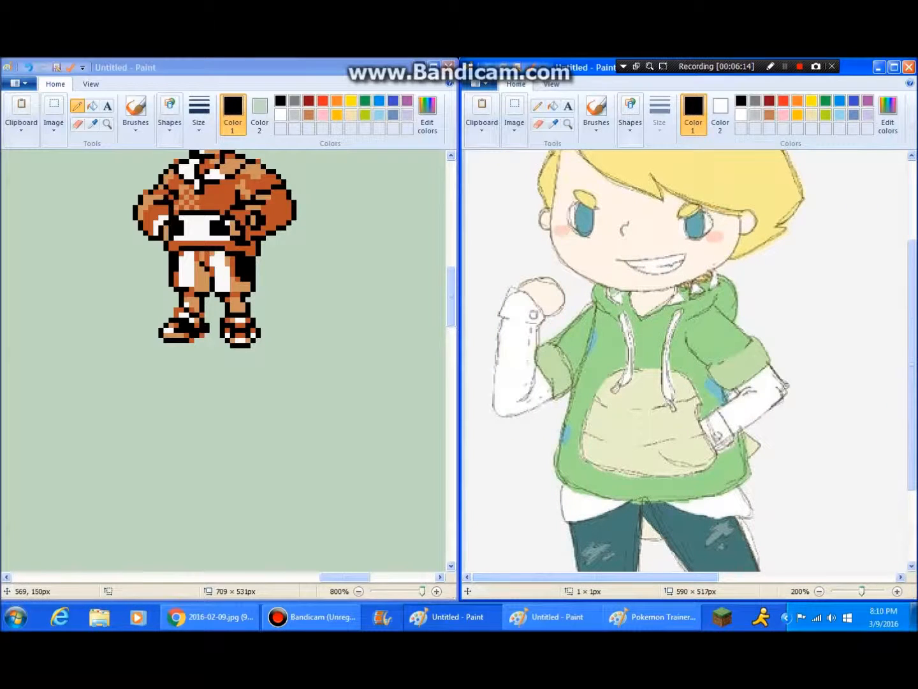
pyautogui.click(236, 68)
pyautogui.scroll(3, 242, 222)
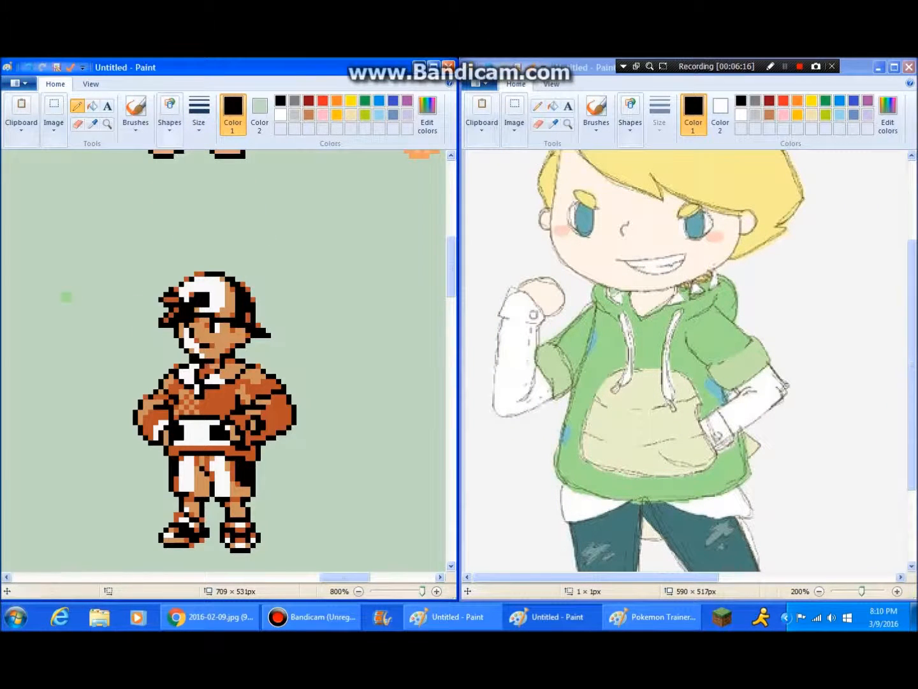
pyautogui.click(93, 124)
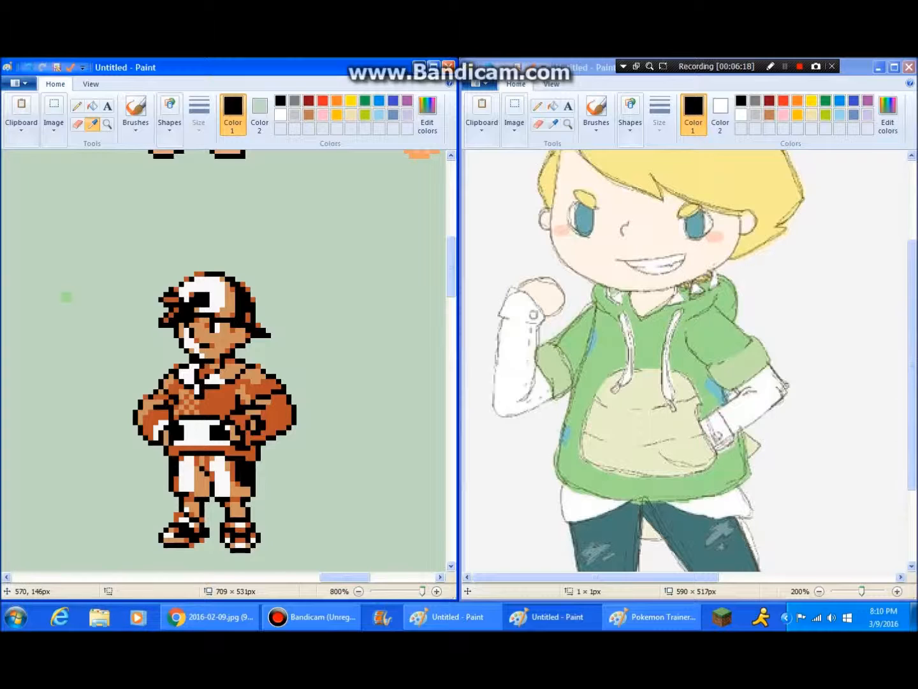
pyautogui.click(282, 384)
pyautogui.click(279, 396)
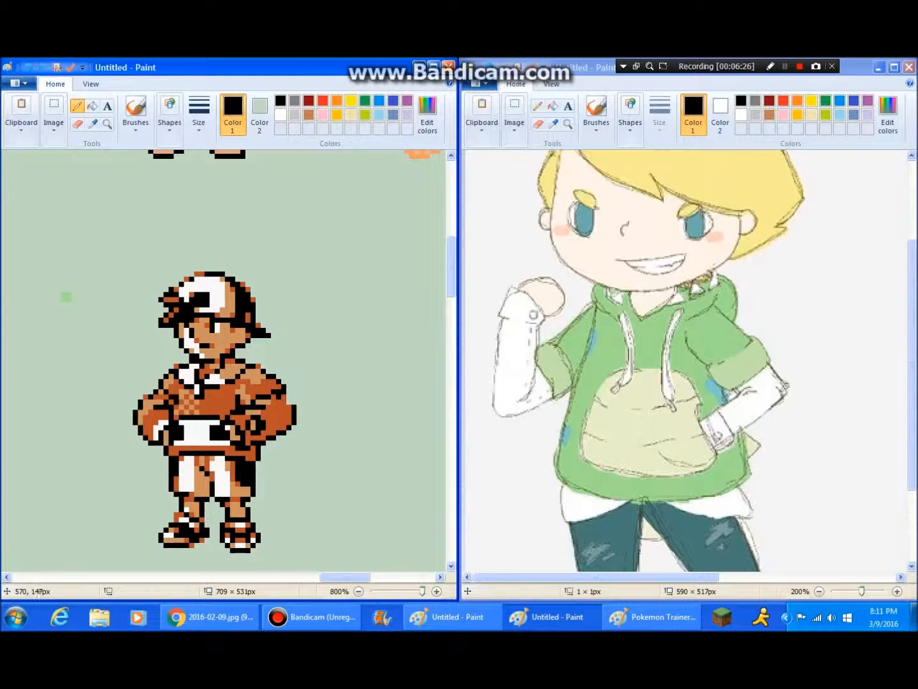
pyautogui.hotkey('shift', 'F12')
pyautogui.hotkey('shift', 'F12')
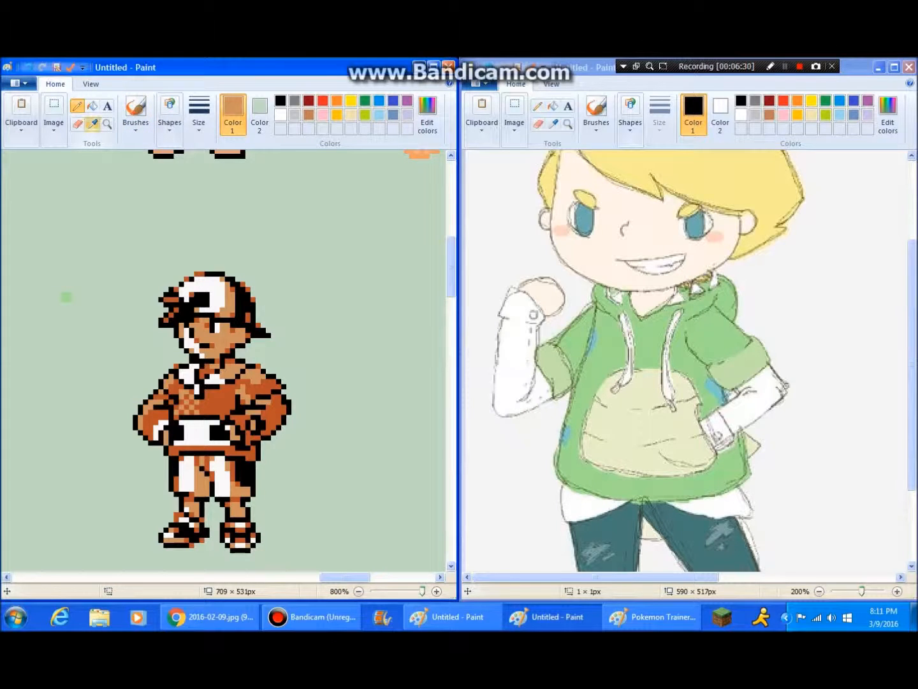
# Touch up the trainer's reshaped sleeve with orange and black sampled from the sprite.
pyautogui.click(92, 124)
pyautogui.click(274, 392)
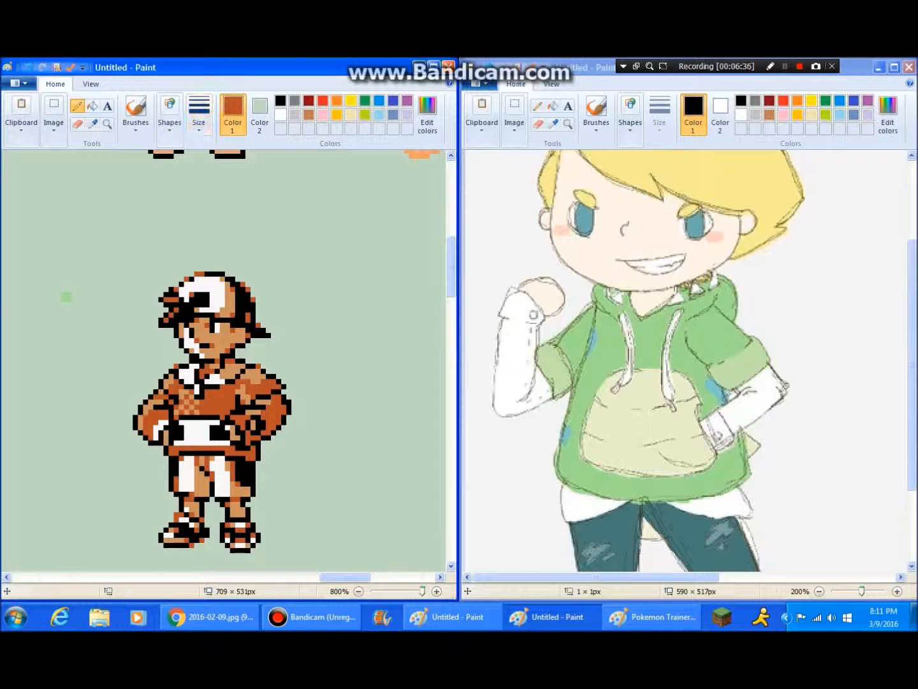
pyautogui.click(92, 124)
pyautogui.click(256, 366)
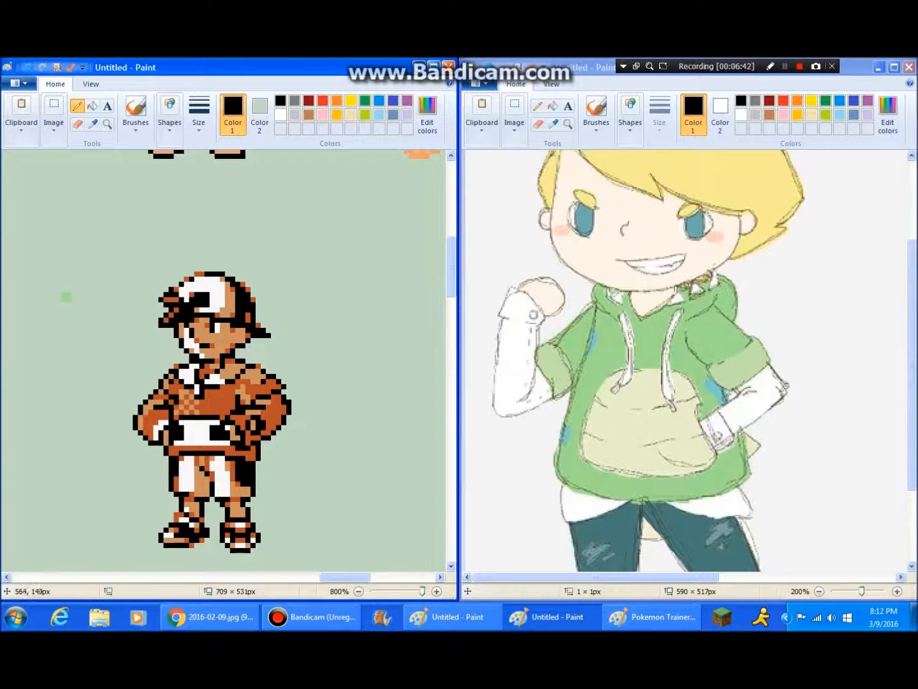
# Fill the trainer's short sleeve and chest, including the dithered pixels, with the swatch green.
pyautogui.click(92, 124)
pyautogui.click(67, 297)
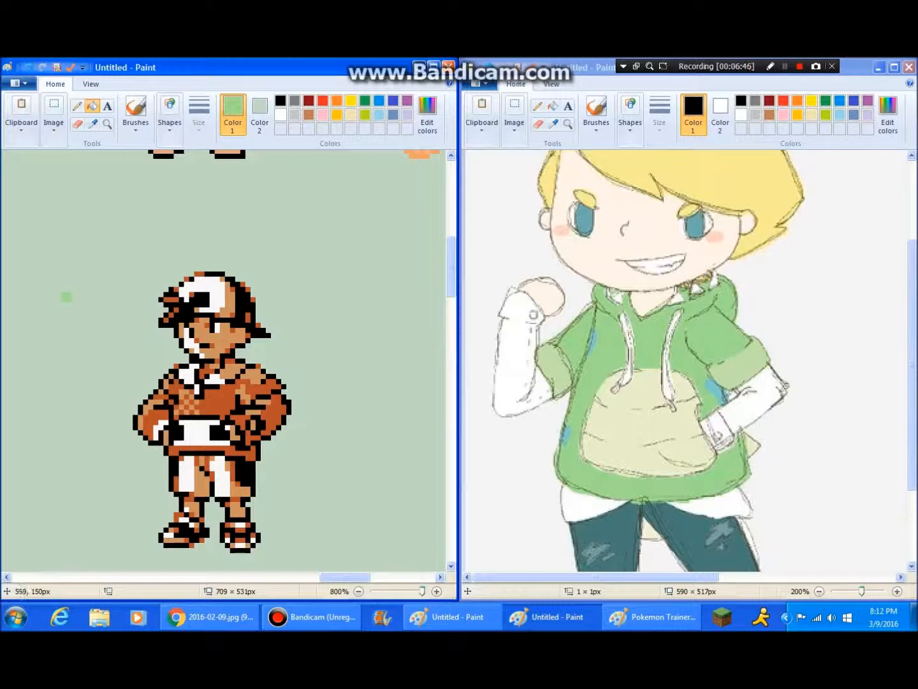
pyautogui.click(247, 380)
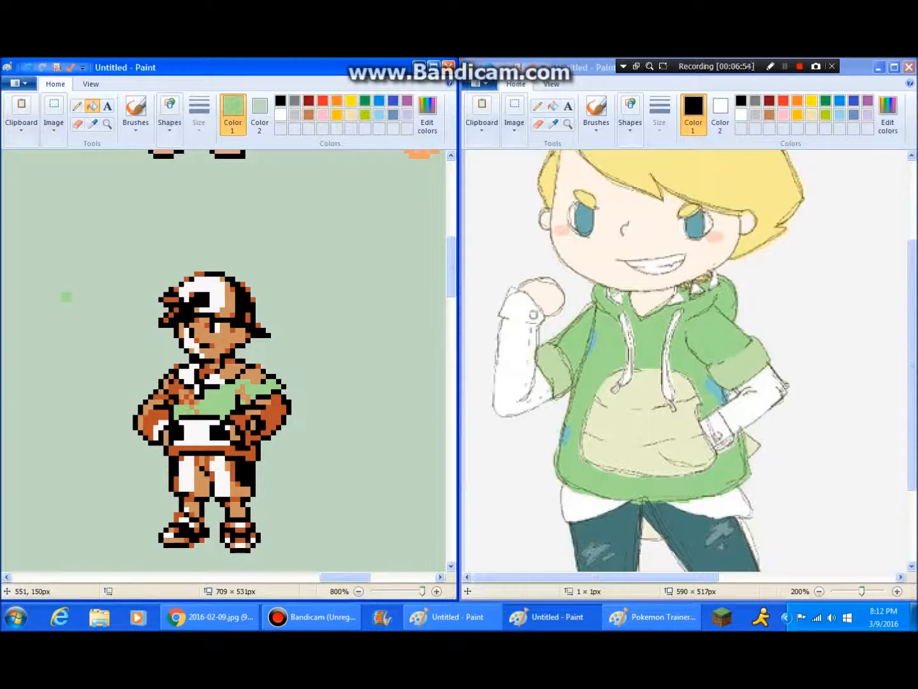
pyautogui.click(192, 400)
pyautogui.click(196, 402)
pyautogui.click(181, 389)
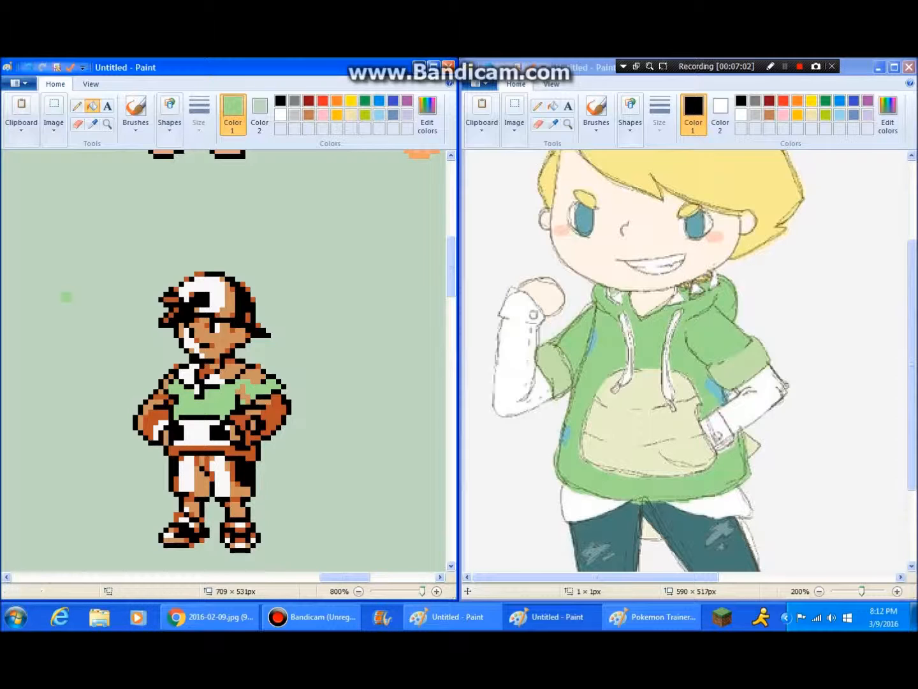
# Fill the tan part of the trainer's collar with white sampled from the sprite.
pyautogui.click(93, 124)
pyautogui.click(233, 371)
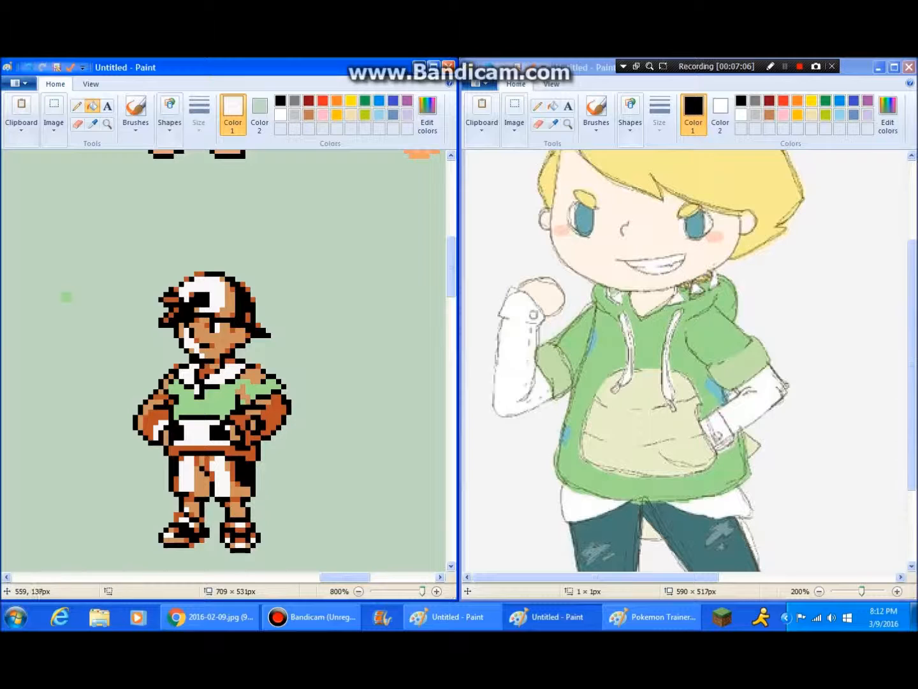
pyautogui.click(93, 124)
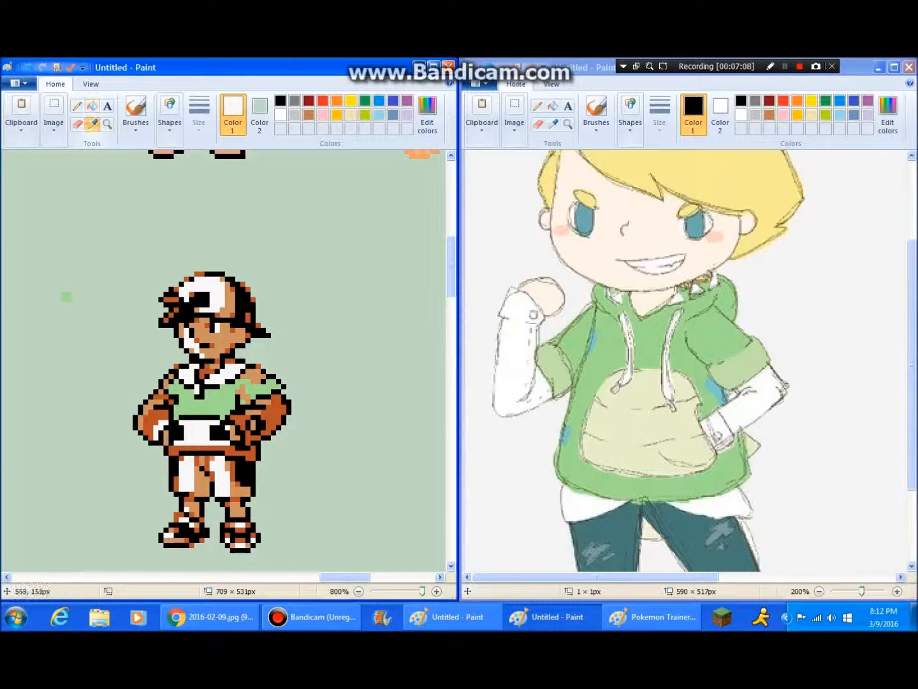
# Fill the remaining tan areas on the trainer's shoulders and sleeves with the shirt green.
pyautogui.click(252, 380)
pyautogui.click(254, 376)
pyautogui.click(171, 376)
pyautogui.click(166, 382)
pyautogui.click(171, 381)
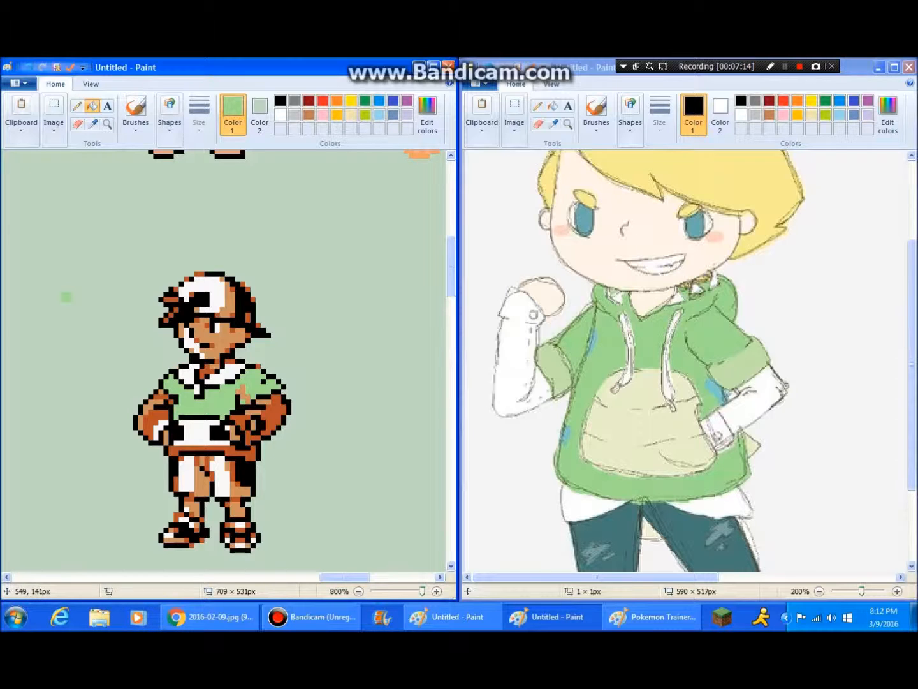
# Fill the orange outline pixel at the collar's shoulder end with black sampled from the sprite.
pyautogui.click(92, 123)
pyautogui.click(238, 361)
pyautogui.click(258, 365)
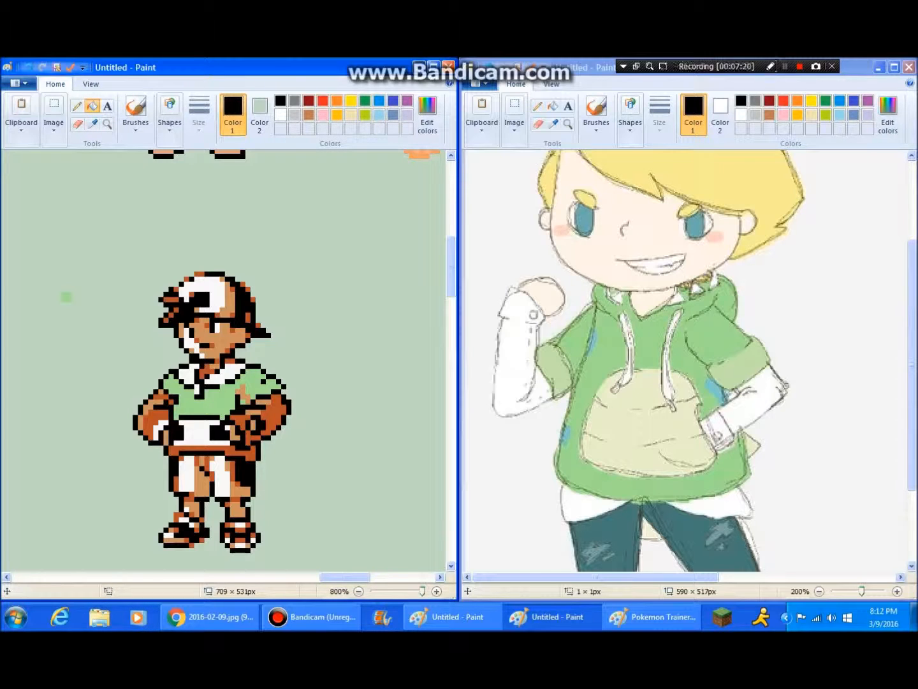
# Fill the trainer's white collar with the shirt green and paint over the pointed black outline at its front.
pyautogui.click(92, 124)
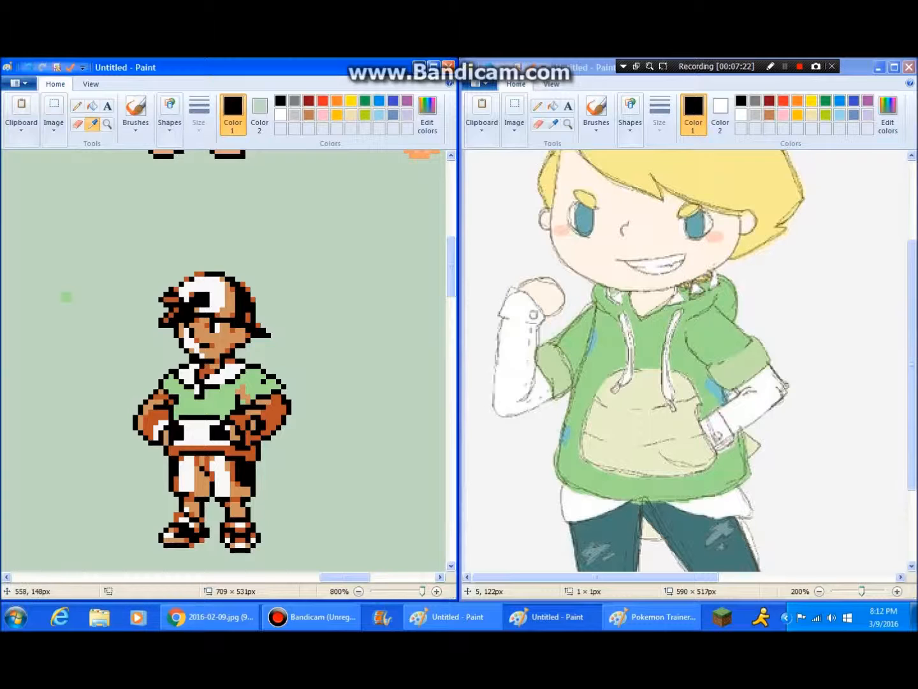
pyautogui.click(225, 373)
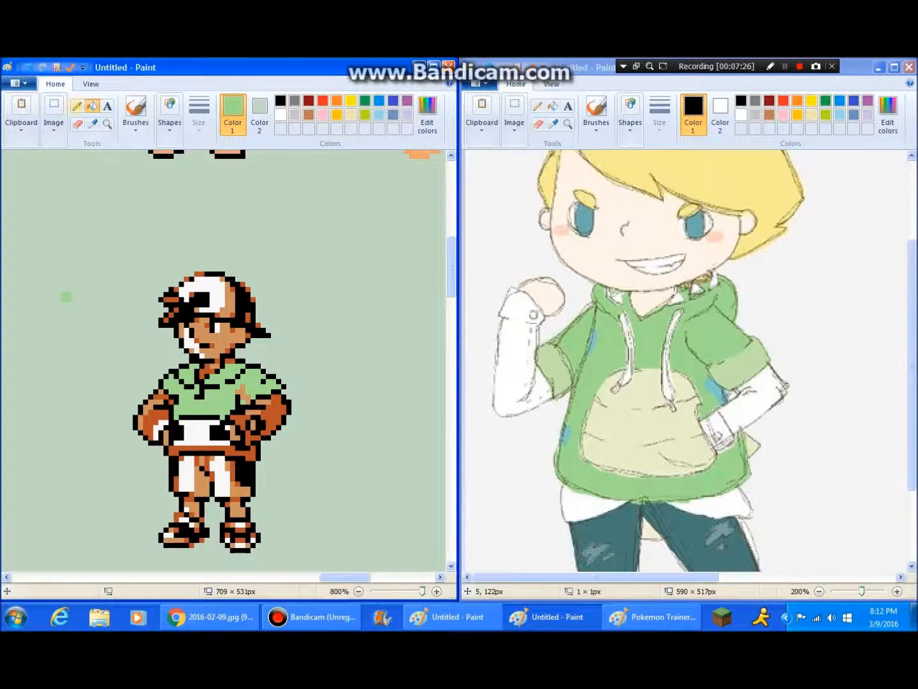
pyautogui.click(77, 106)
pyautogui.click(192, 387)
pyautogui.click(208, 386)
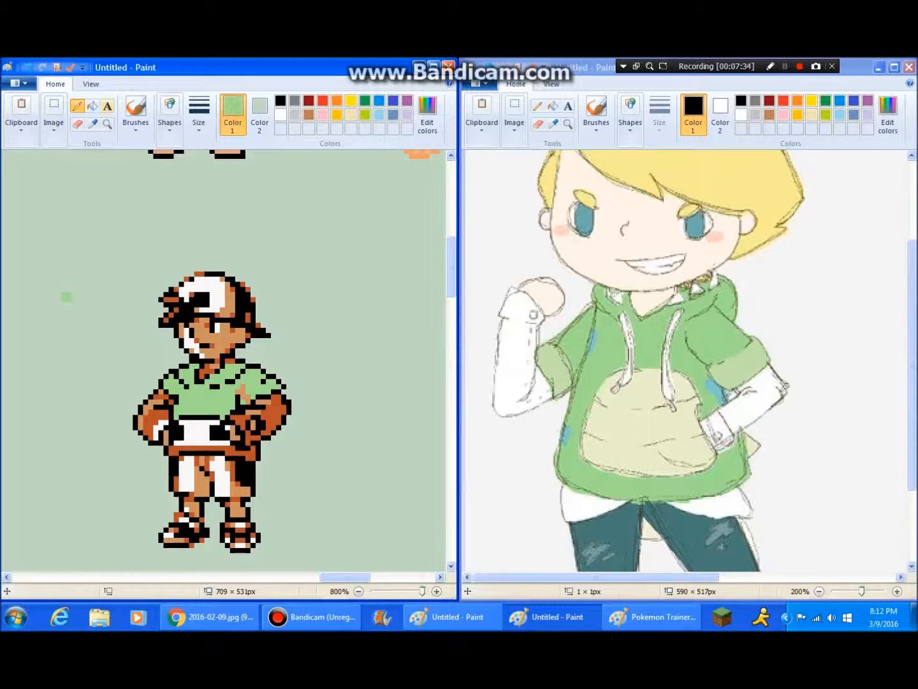
# Fill the trainer's white waistband with the palette's light tan.
pyautogui.click(93, 106)
pyautogui.click(351, 114)
pyautogui.click(197, 433)
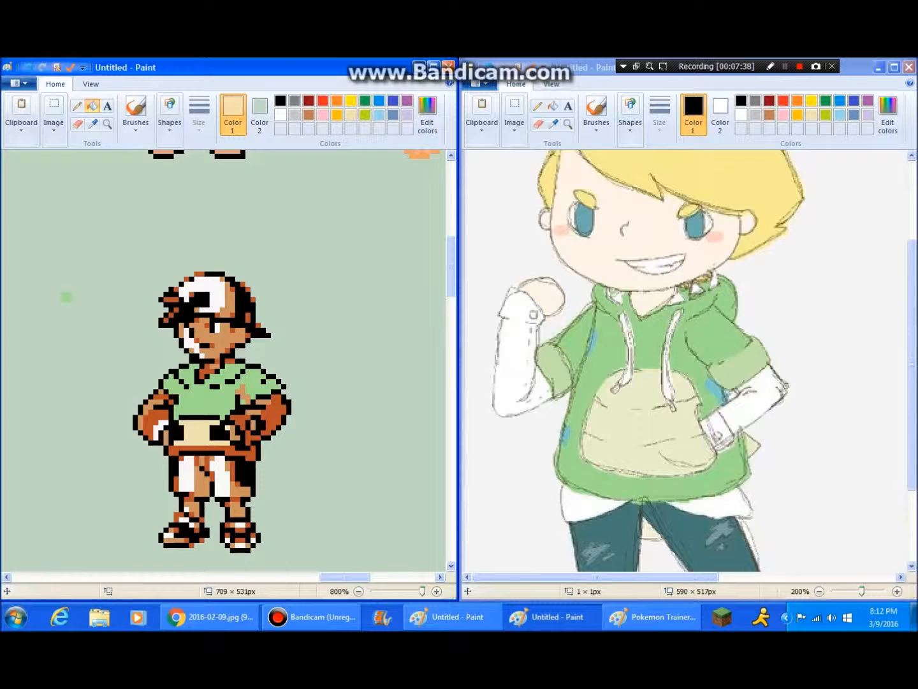
# Sample the pocket beige from a 4 × 2 px patch of the drawing's hoodie and fill the sprite's waistband with it.
pyautogui.click(76, 106)
pyautogui.click(514, 116)
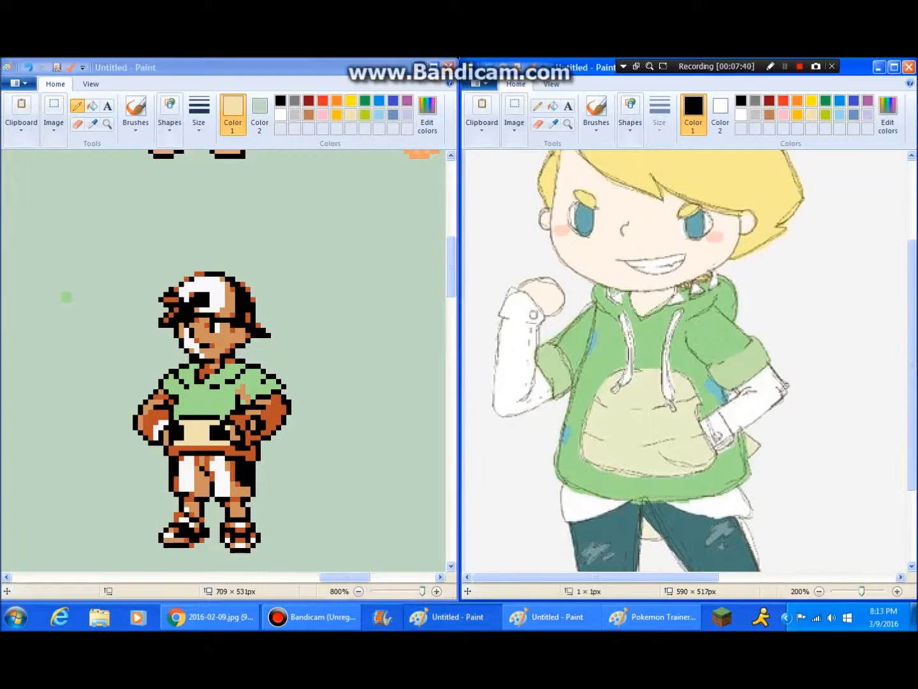
pyautogui.click(519, 164)
pyautogui.moveTo(617, 428); pyautogui.dragTo(621, 434)
pyautogui.click(338, 308)
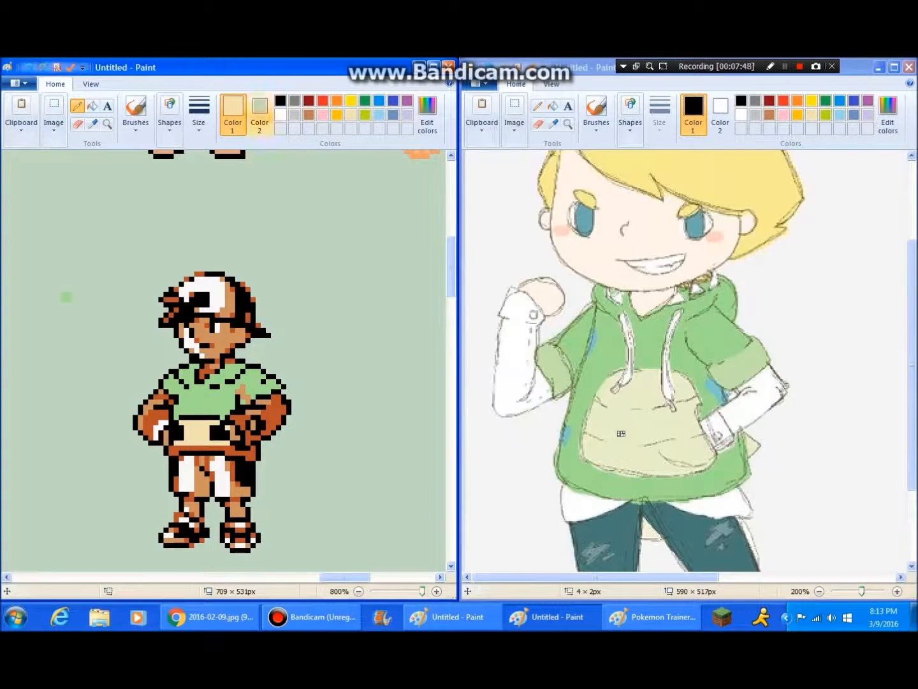
pyautogui.click(92, 123)
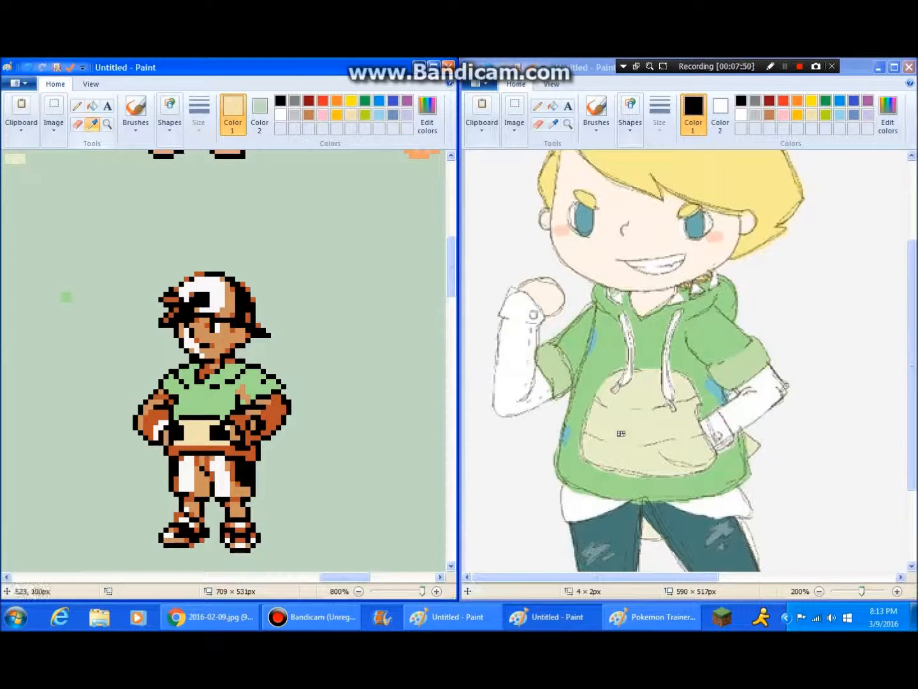
pyautogui.click(18, 158)
pyautogui.hotkey('ctrl', 'z')
pyautogui.click(198, 430)
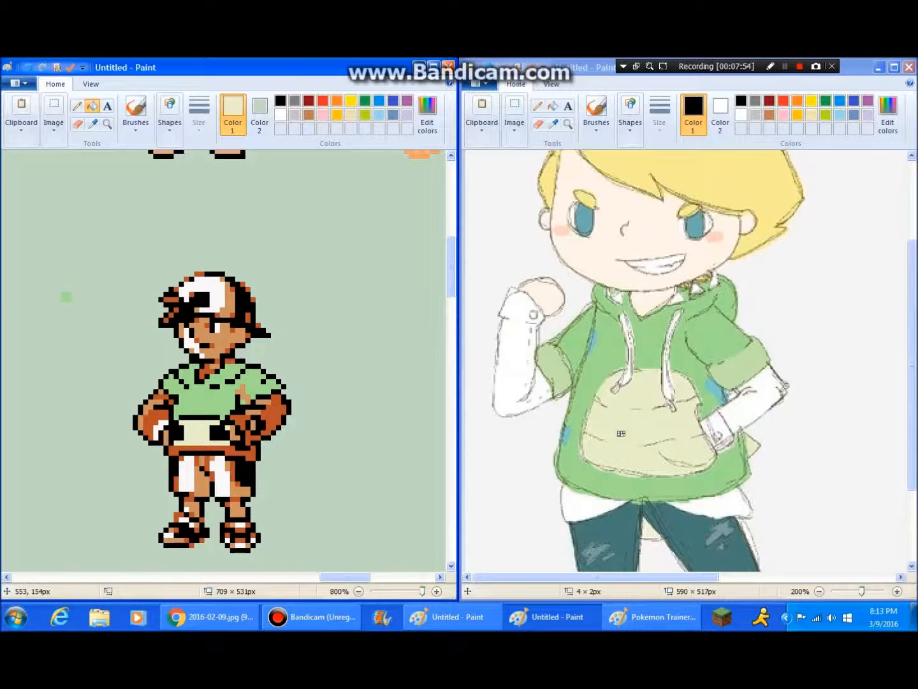
# Paint over the waistband's left black block and upper black outline with the pocket beige.
pyautogui.click(78, 106)
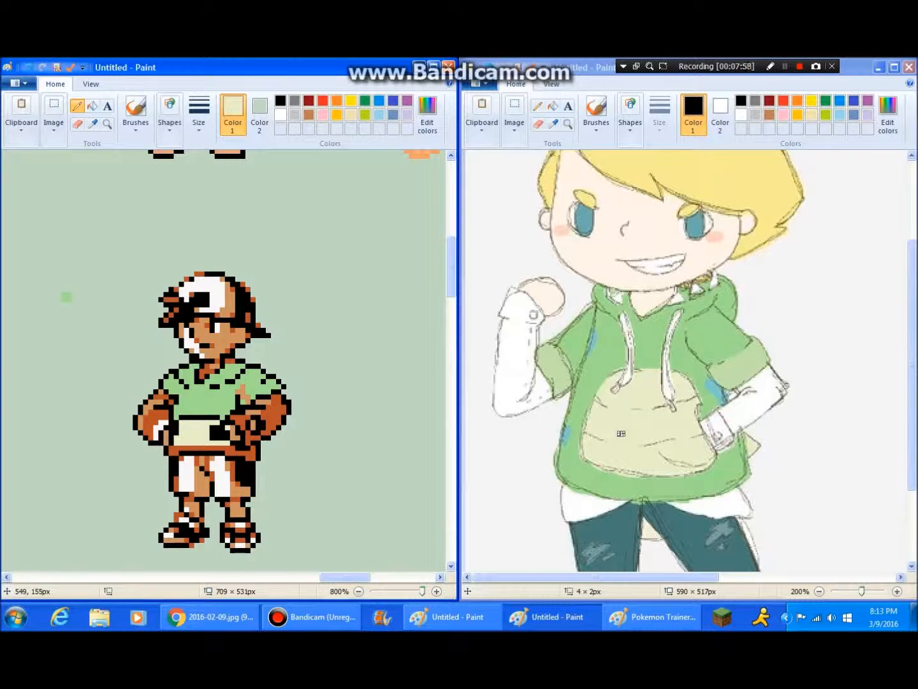
pyautogui.click(93, 124)
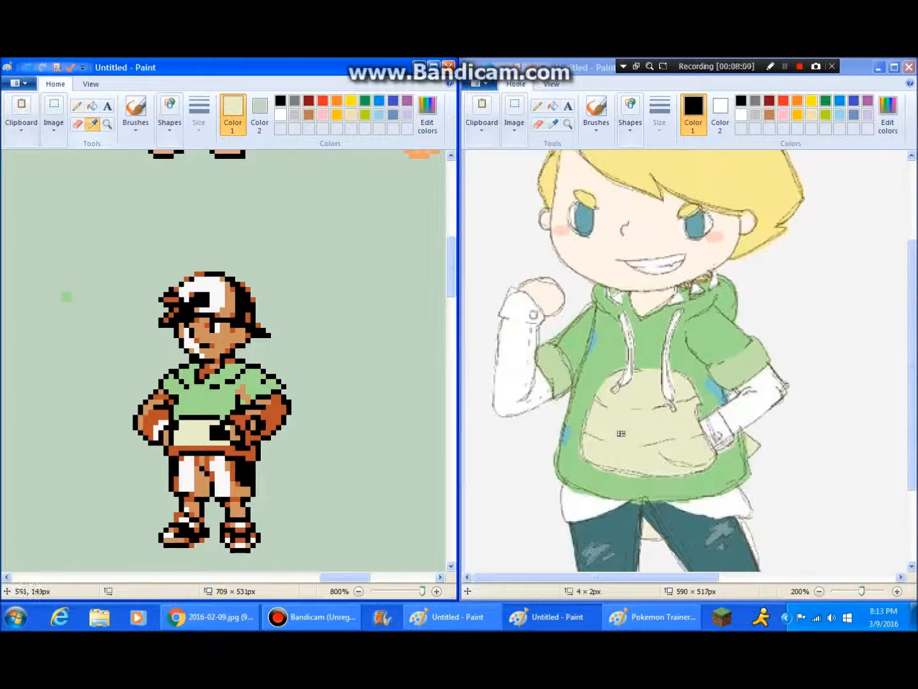
pyautogui.click(192, 433)
pyautogui.moveTo(185, 417); pyautogui.dragTo(208, 417)
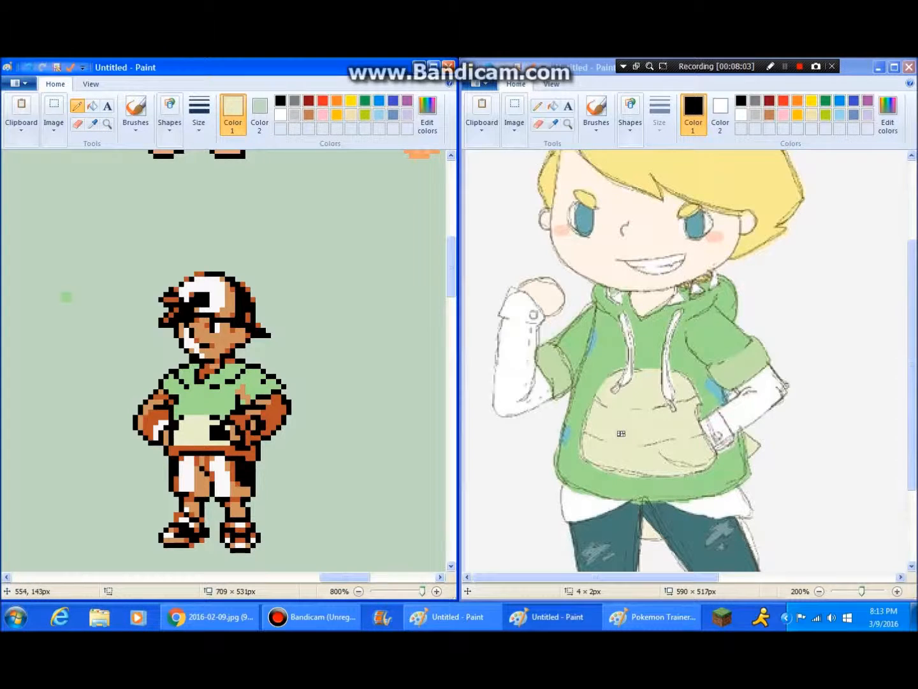
# Round the upper corners of the beige pocket with the shirt green sampled from the sprite.
pyautogui.click(92, 123)
pyautogui.click(184, 407)
pyautogui.hotkey('ctrl', 'z')
pyautogui.hotkey('ctrl', 'z')
pyautogui.click(176, 422)
pyautogui.click(176, 427)
pyautogui.click(215, 417)
pyautogui.click(223, 423)
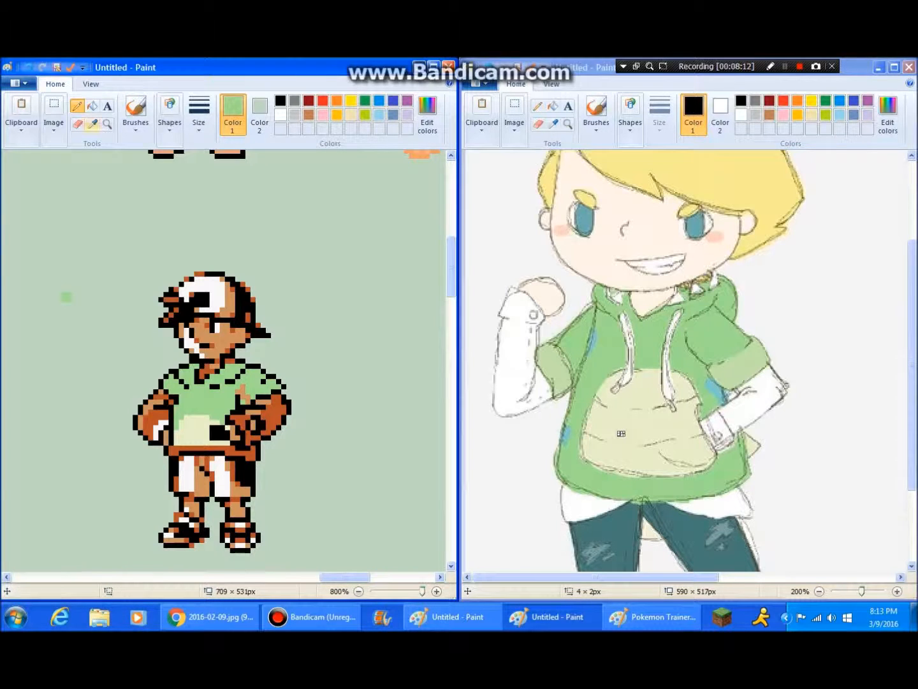
# Cover the black block beside the trainer's right-side hand with the sampled pocket beige.
pyautogui.click(93, 125)
pyautogui.click(213, 423)
pyautogui.click(218, 428)
pyautogui.click(212, 430)
pyautogui.click(217, 433)
pyautogui.click(213, 438)
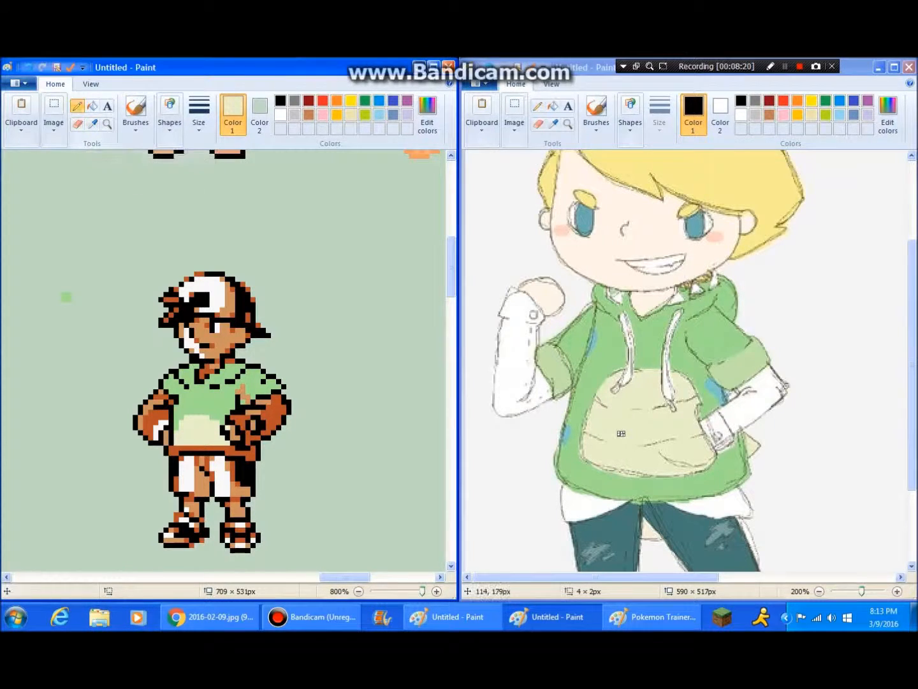
pyautogui.click(543, 67)
pyautogui.click(544, 67)
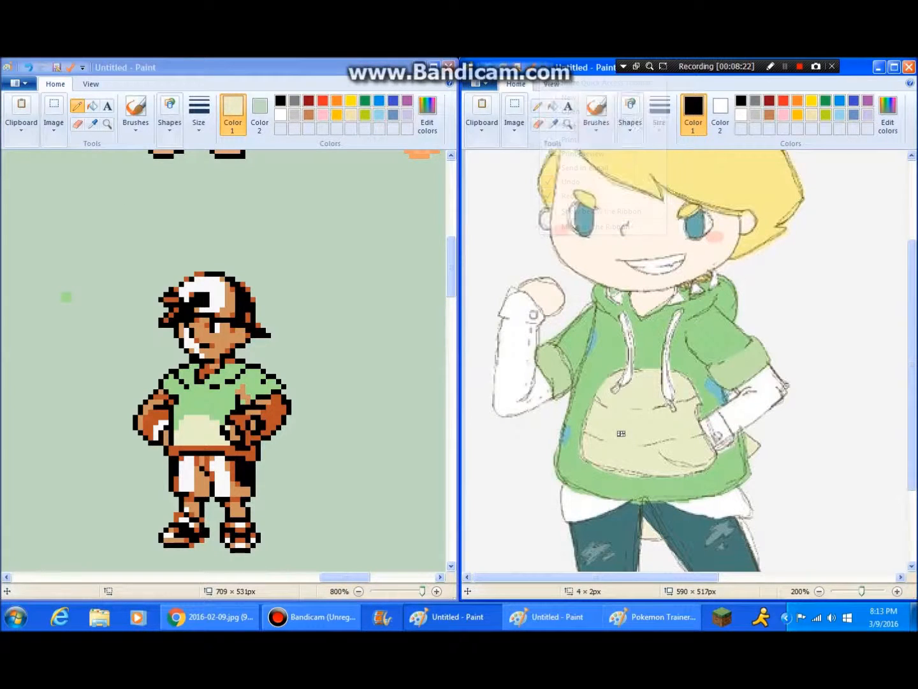
pyautogui.click(514, 116)
pyautogui.click(515, 163)
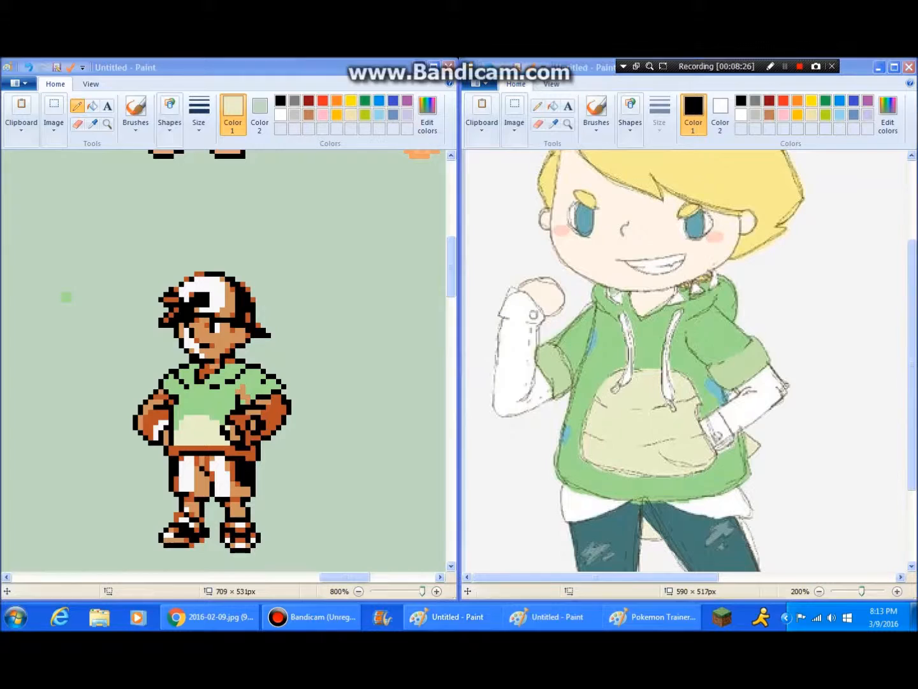
pyautogui.click(268, 67)
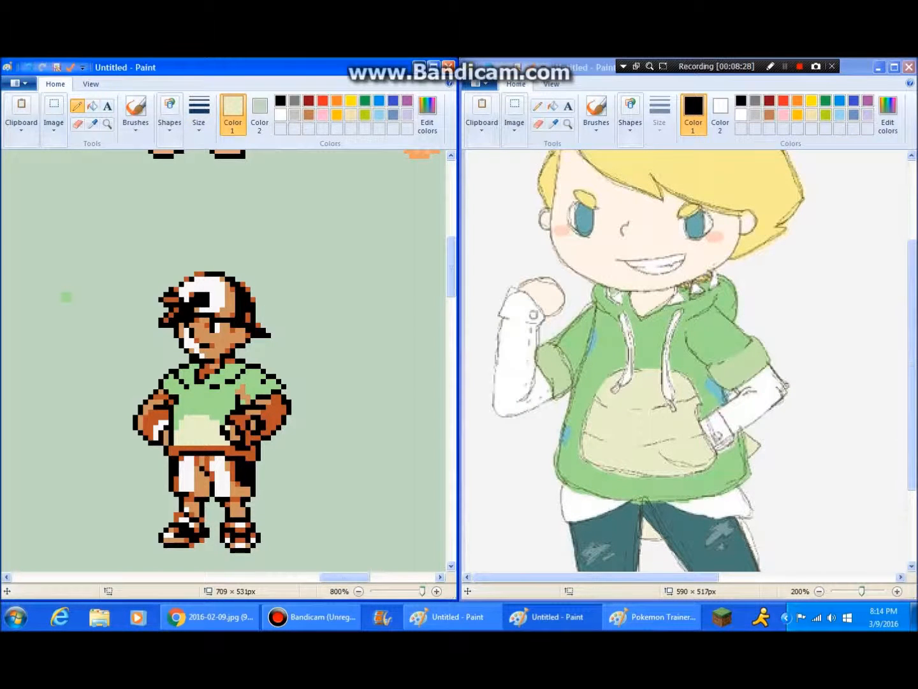
# Darken the sampled shirt green to RGB 141, 226, 120 and shade the left side of the trainer's shirt with it.
pyautogui.click(94, 125)
pyautogui.click(204, 398)
pyautogui.click(427, 113)
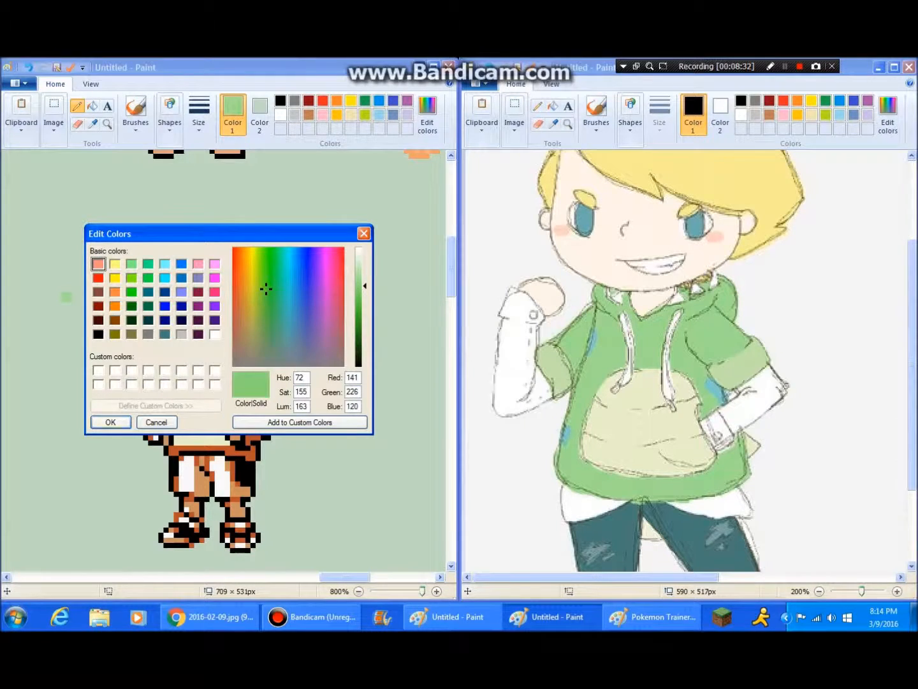
pyautogui.click(111, 421)
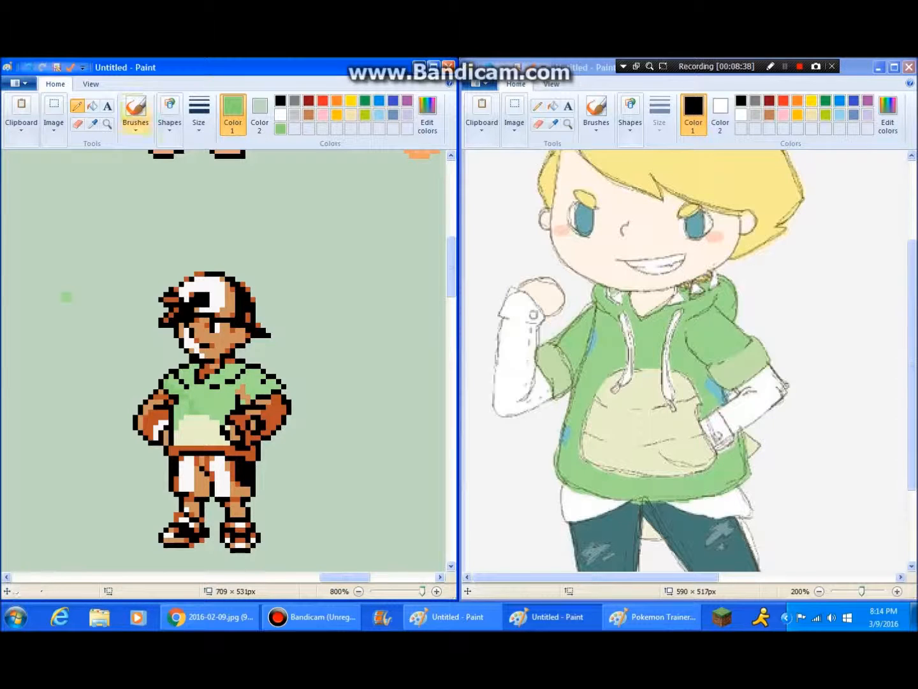
pyautogui.click(93, 105)
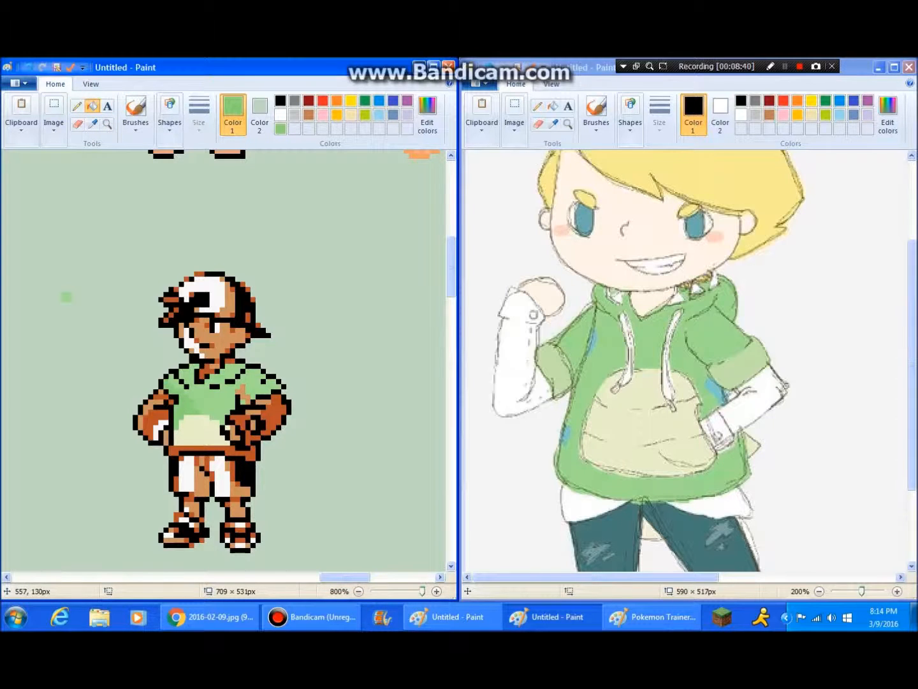
pyautogui.click(76, 105)
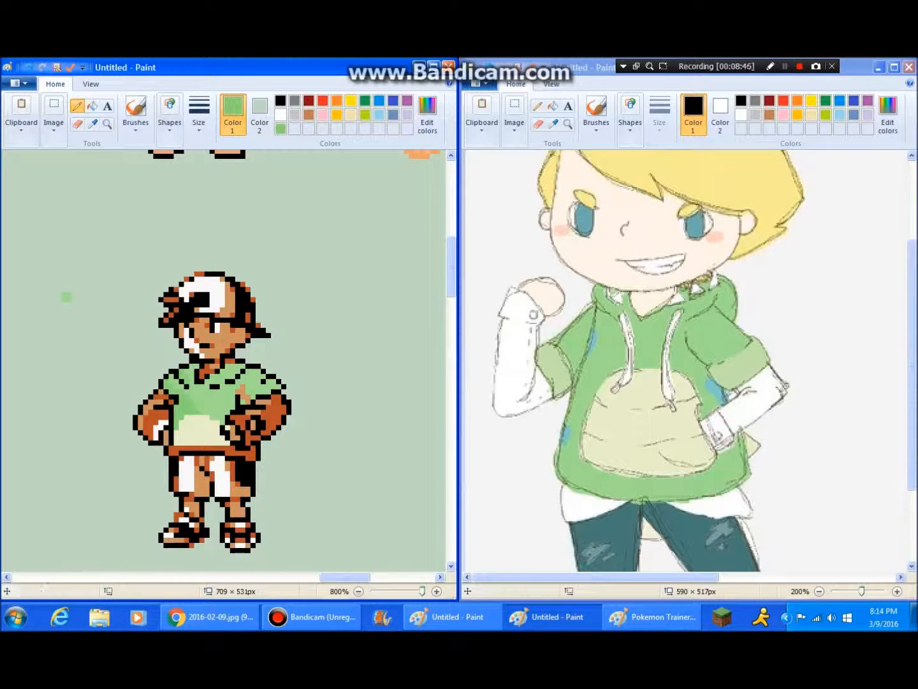
# Lighten the sampled shirt green to RGB 179, 236, 164 and add highlights around the collar and shoulders.
pyautogui.click(93, 125)
pyautogui.click(237, 385)
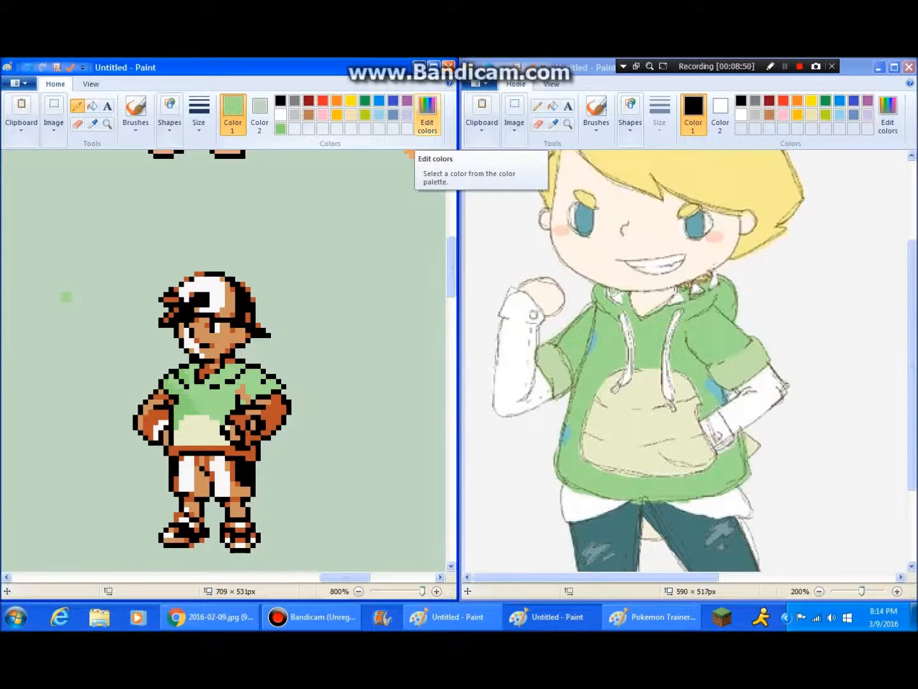
pyautogui.click(428, 114)
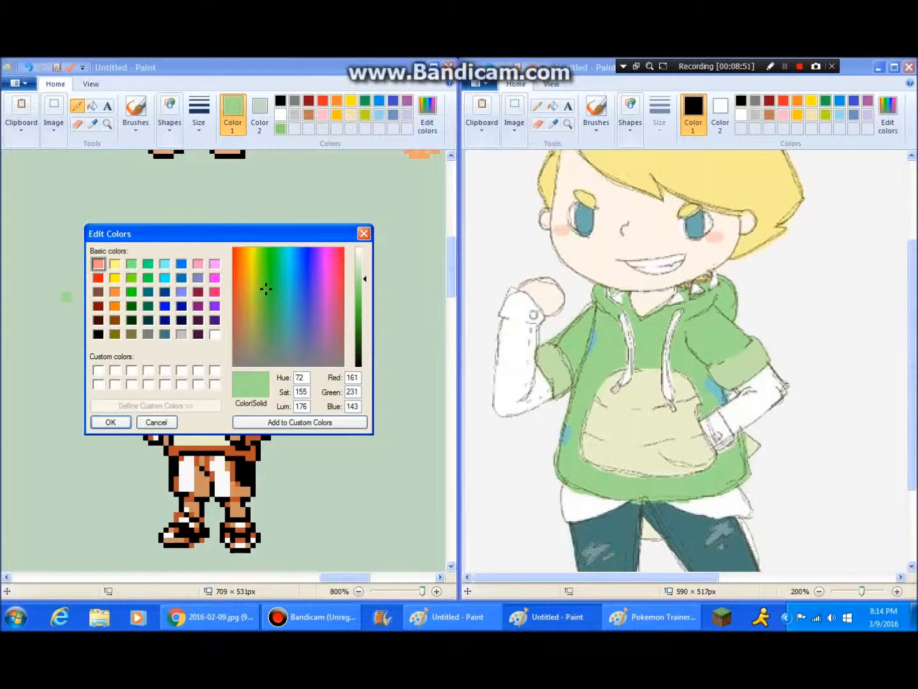
pyautogui.moveTo(365, 279); pyautogui.dragTo(365, 272)
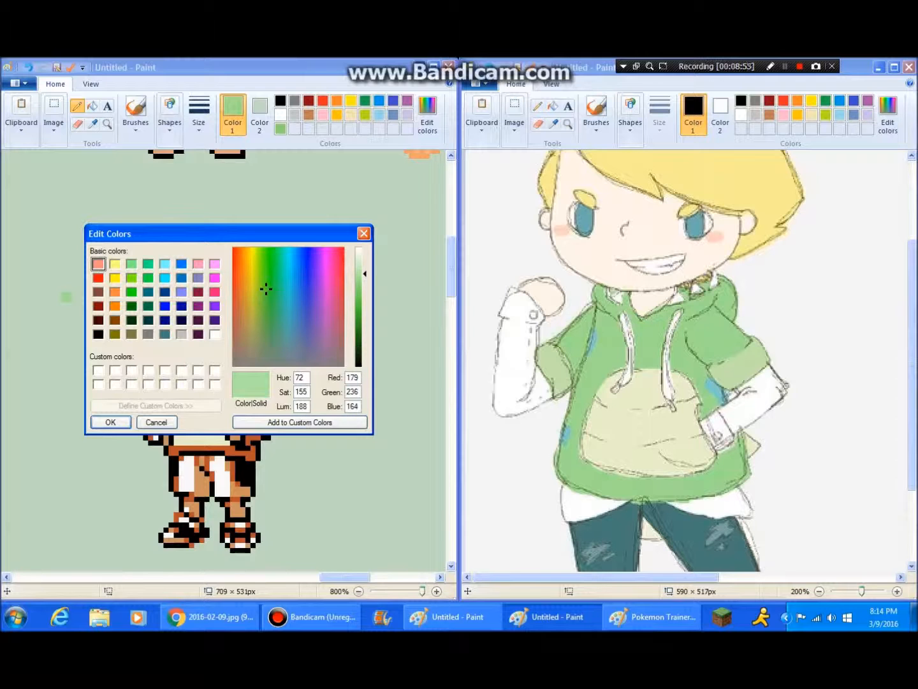
pyautogui.click(110, 422)
pyautogui.moveTo(232, 366); pyautogui.dragTo(227, 362)
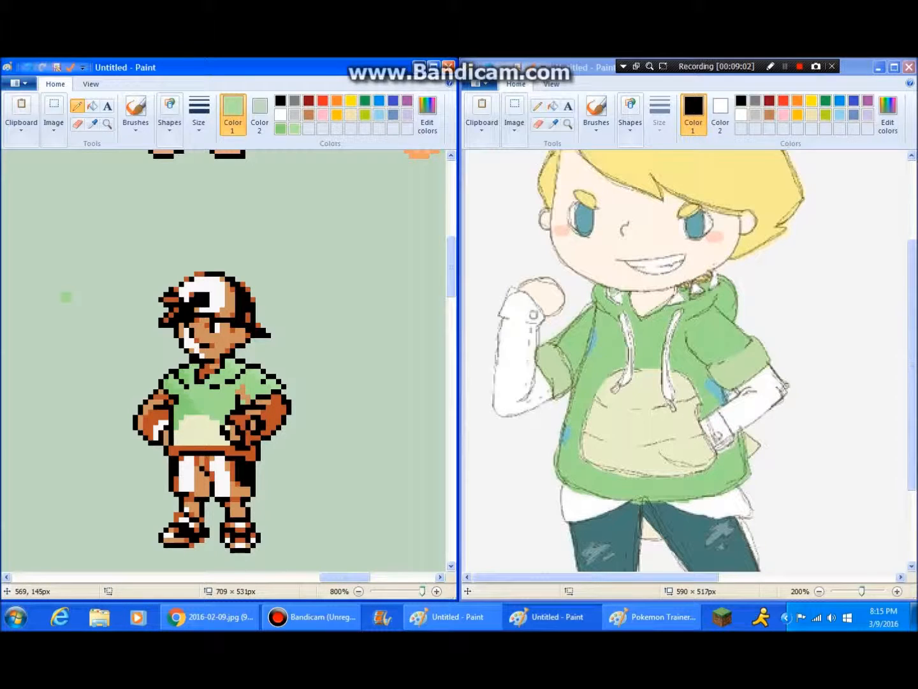
# Fill the tan fold beside the sleeve and the orange shirt hem with the darker green sampled from the shirt.
pyautogui.click(92, 123)
pyautogui.click(185, 398)
pyautogui.click(243, 392)
pyautogui.click(785, 67)
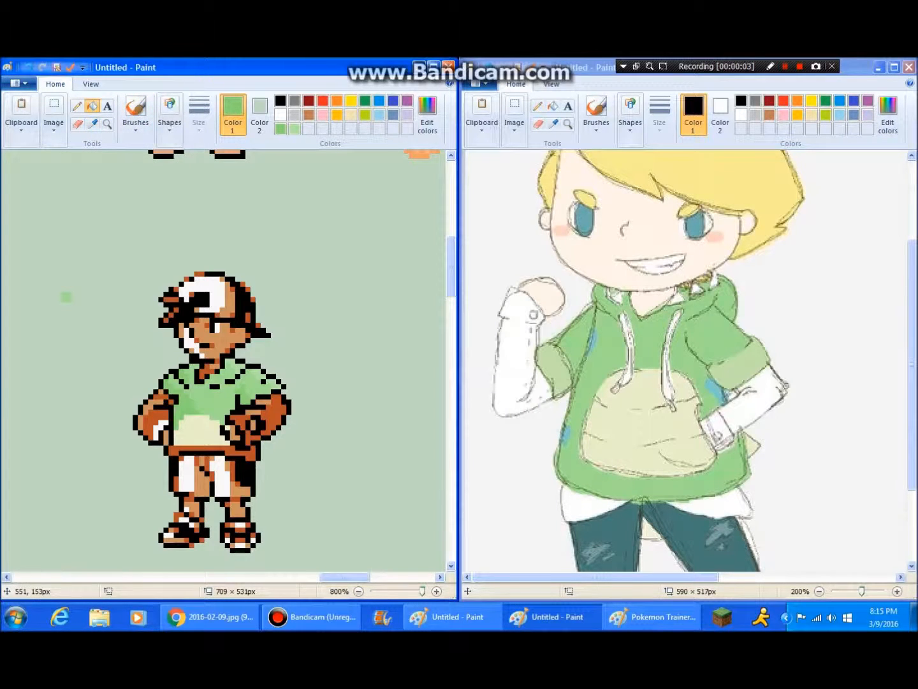
pyautogui.click(191, 452)
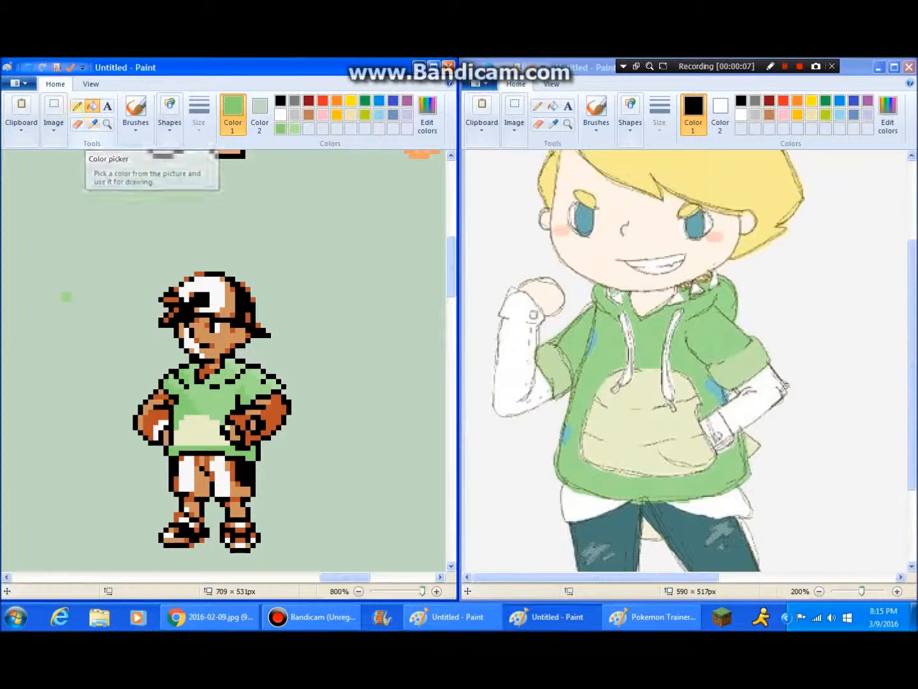
# Copy a 3 × 3 px patch of facial skin from the boy's drawing and paste it into the sprite canvas.
pyautogui.click(644, 357)
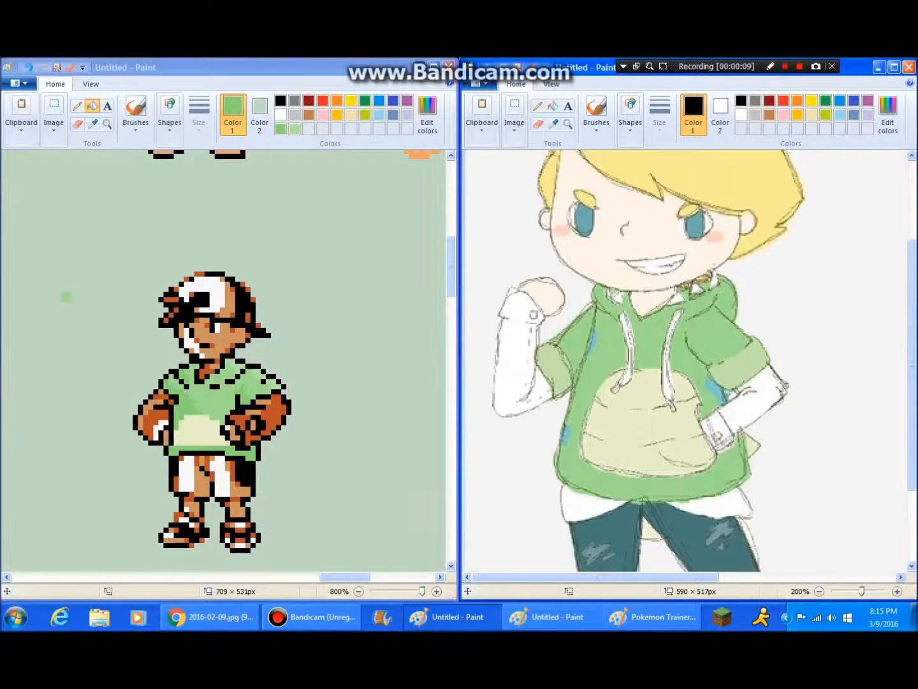
pyautogui.click(514, 120)
pyautogui.click(520, 167)
pyautogui.scroll(4, 677, 341)
pyautogui.scroll(-3, 676, 356)
pyautogui.moveTo(535, 577); pyautogui.dragTo(607, 577)
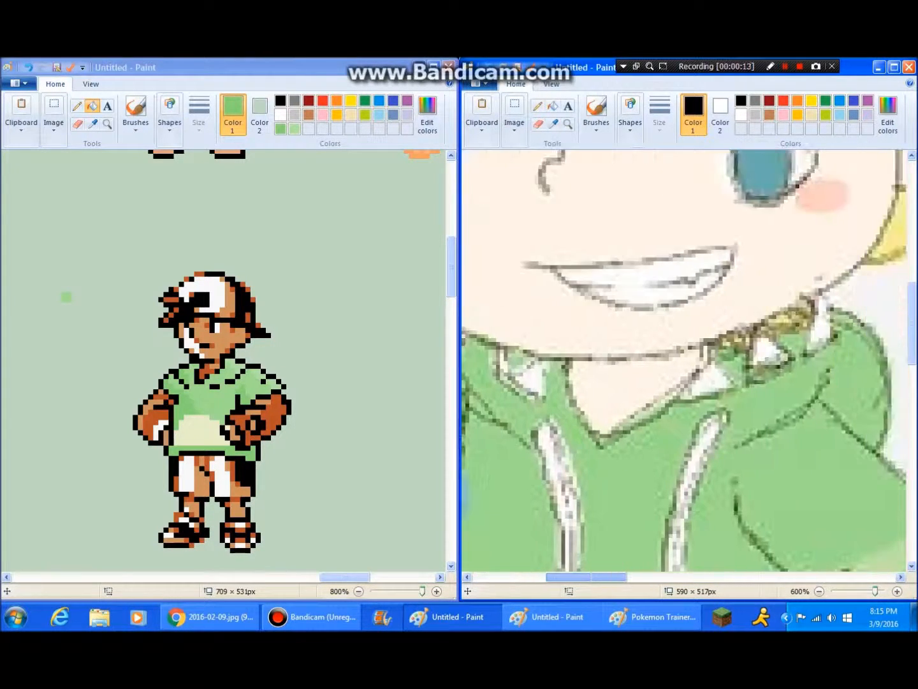
pyautogui.scroll(3, 626, 393)
pyautogui.moveTo(602, 391); pyautogui.dragTo(615, 403)
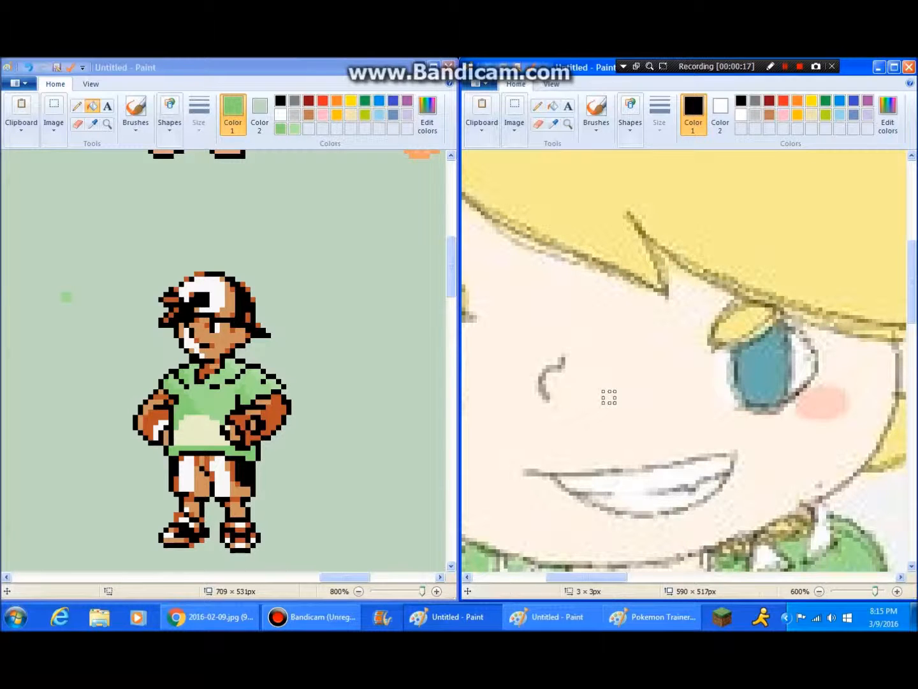
pyautogui.click(287, 68)
pyautogui.hotkey('ctrl', 'v')
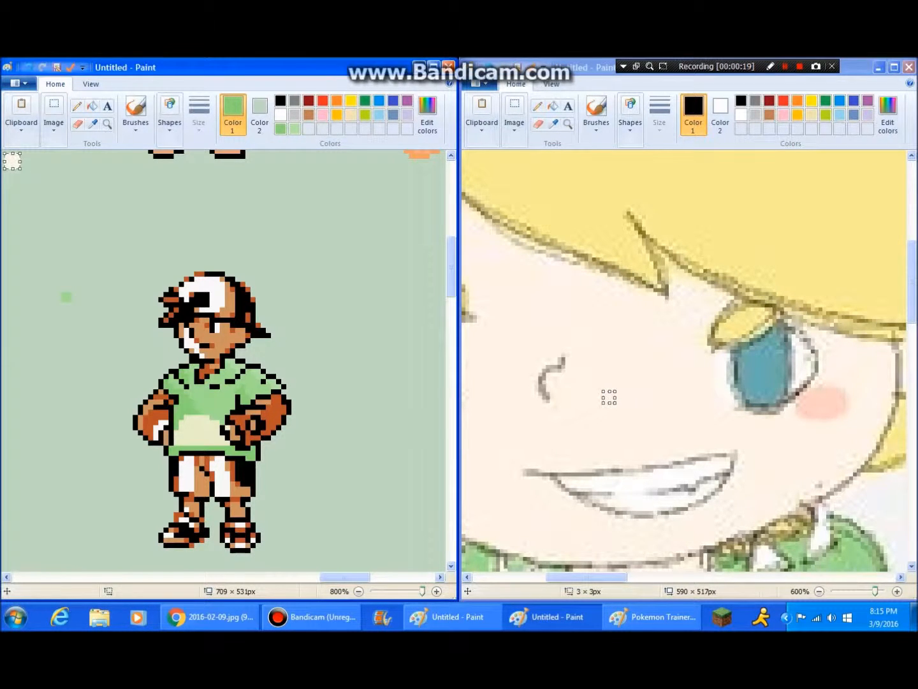
# Sample the pasted skin colour, undo the paste, and paint a skin swatch directly above the green swatch.
pyautogui.click(78, 106)
pyautogui.click(93, 123)
pyautogui.click(13, 162)
pyautogui.hotkey('ctrl', 'z')
pyautogui.scroll(-1, 90, 267)
pyautogui.scroll(1, 90, 268)
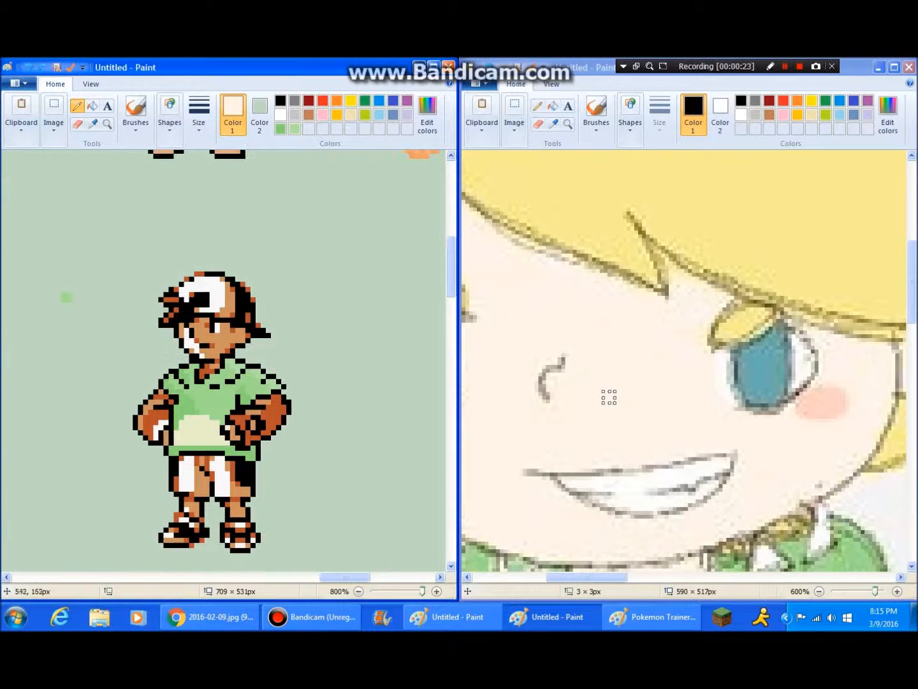
pyautogui.click(66, 286)
# Fill the tan and white areas of the trainer's face with the sampled skin colour.
pyautogui.click(92, 106)
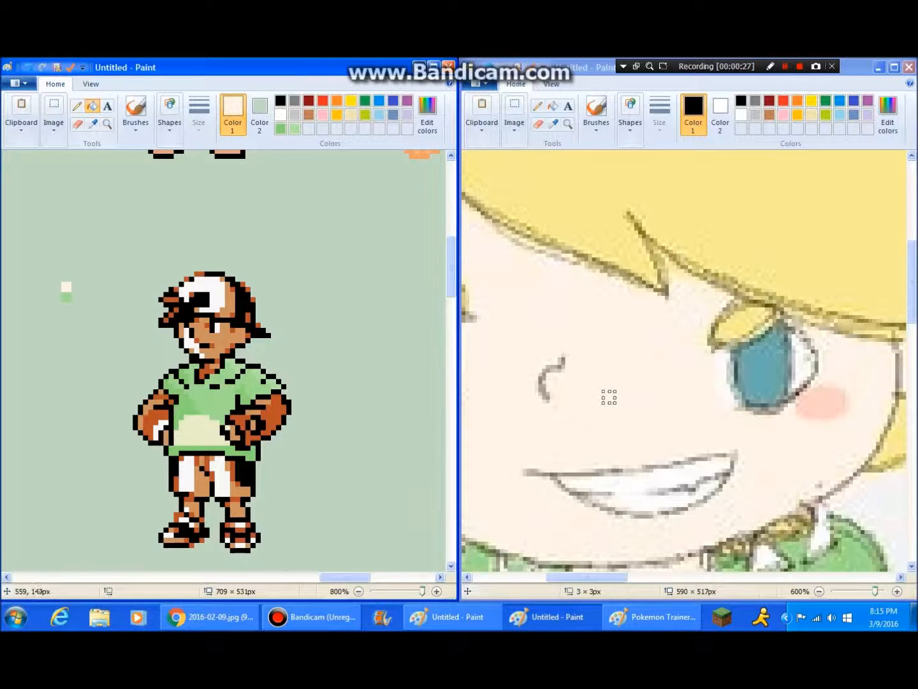
pyautogui.click(214, 338)
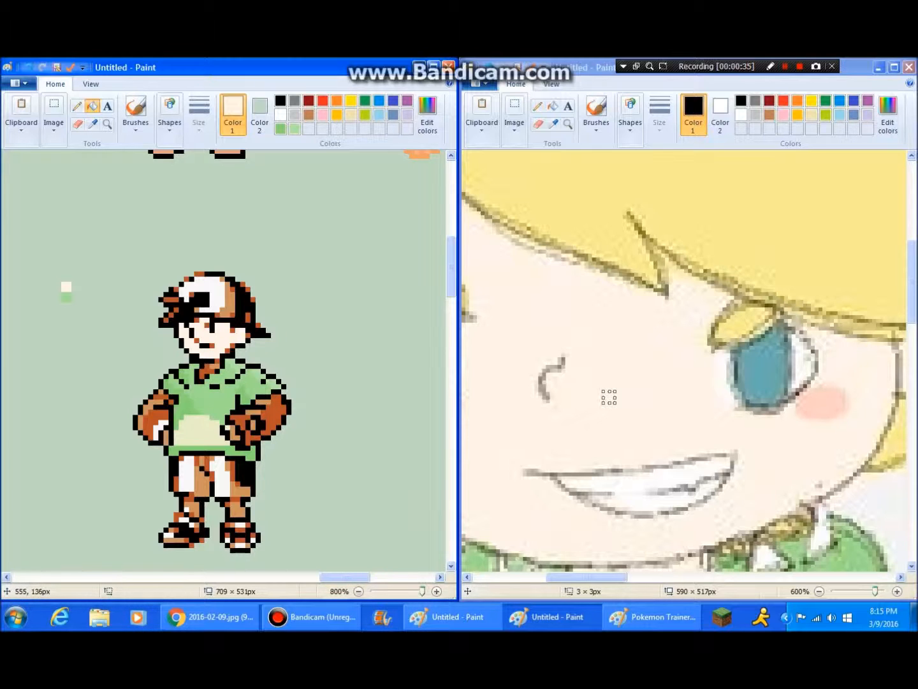
# Extend the green swatch on both sides with the darker and lighter greens sampled from the sprite's shirt.
pyautogui.click(93, 123)
pyautogui.click(191, 407)
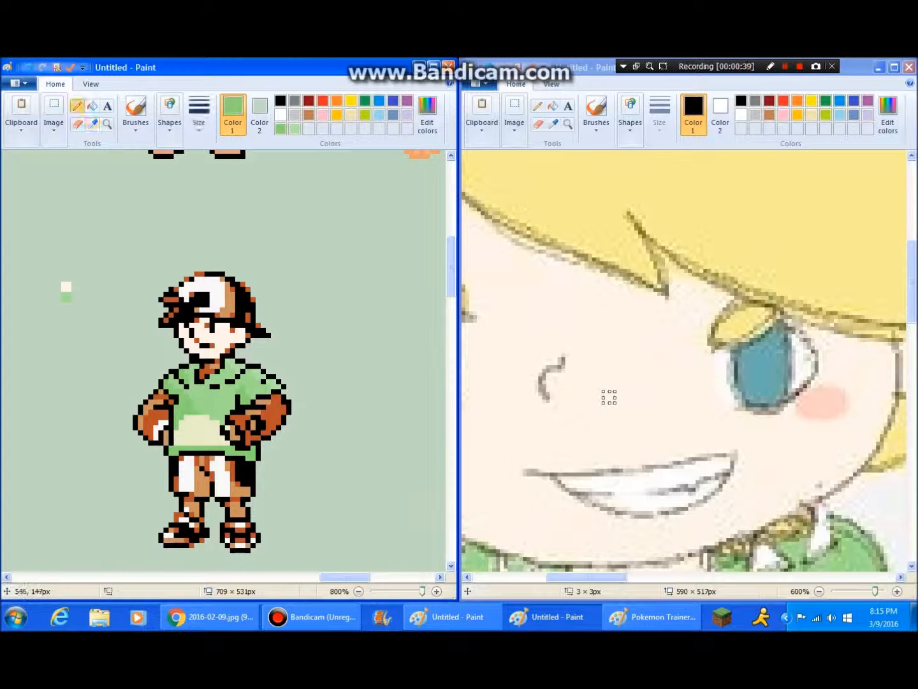
pyautogui.click(58, 300)
pyautogui.click(93, 124)
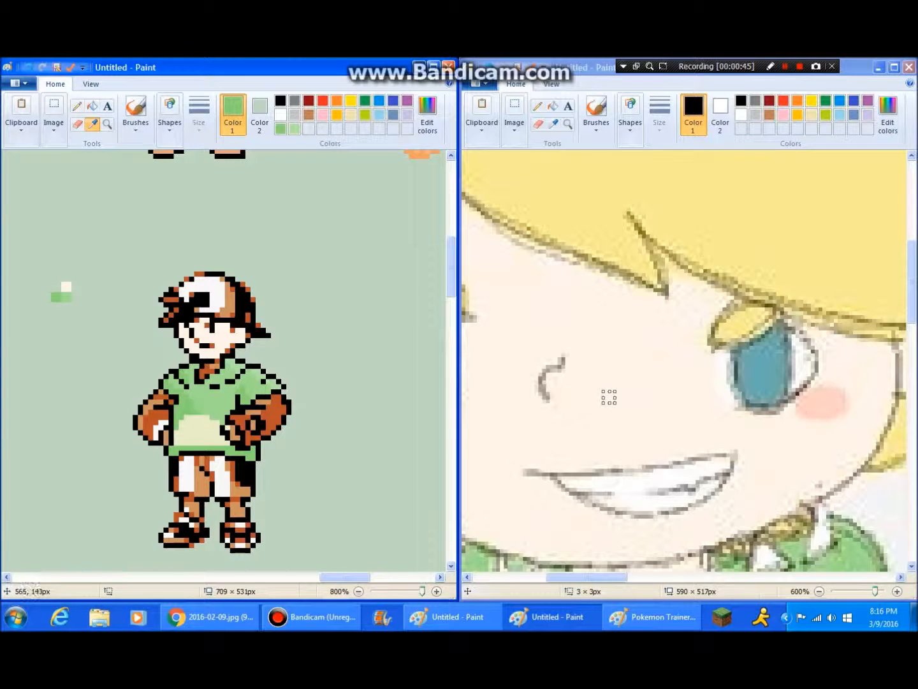
pyautogui.click(253, 367)
pyautogui.click(93, 123)
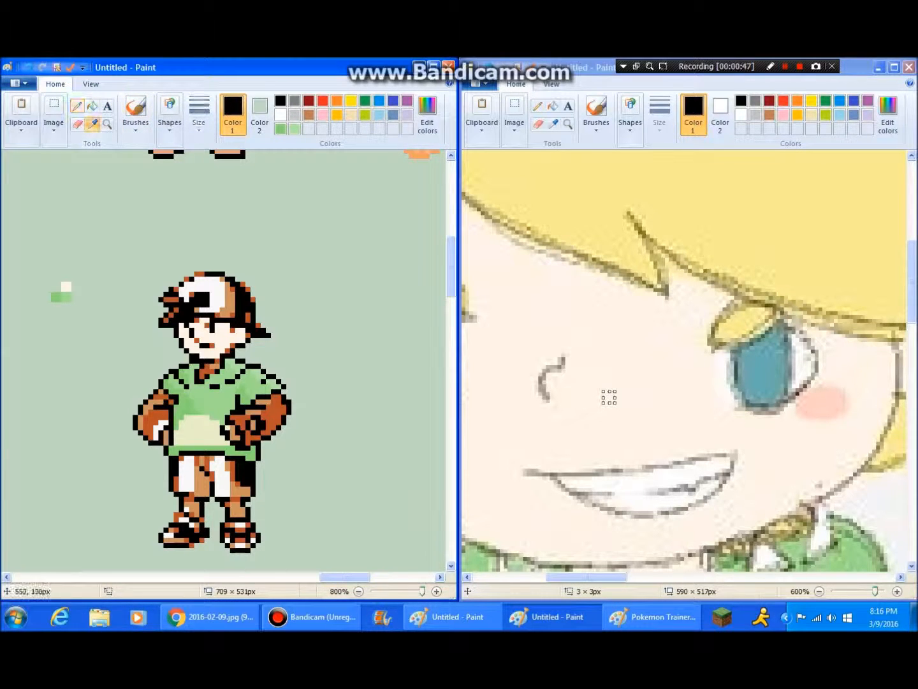
pyautogui.click(67, 297)
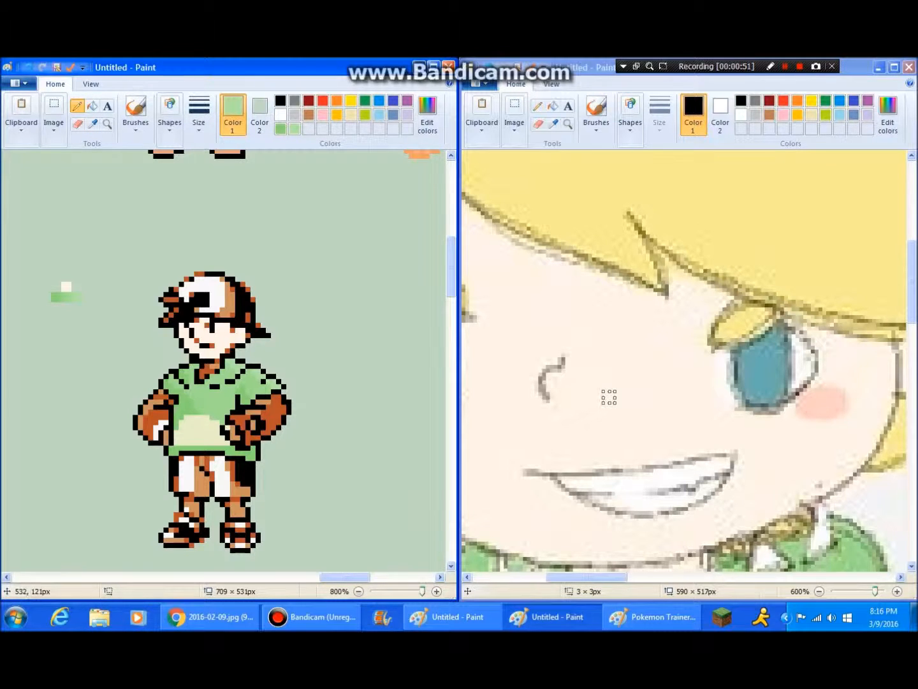
# Mix a slightly darker skin shade of RGB 255, 236, 215 from the skin swatch and extend the skin swatch row on both sides.
pyautogui.click(93, 123)
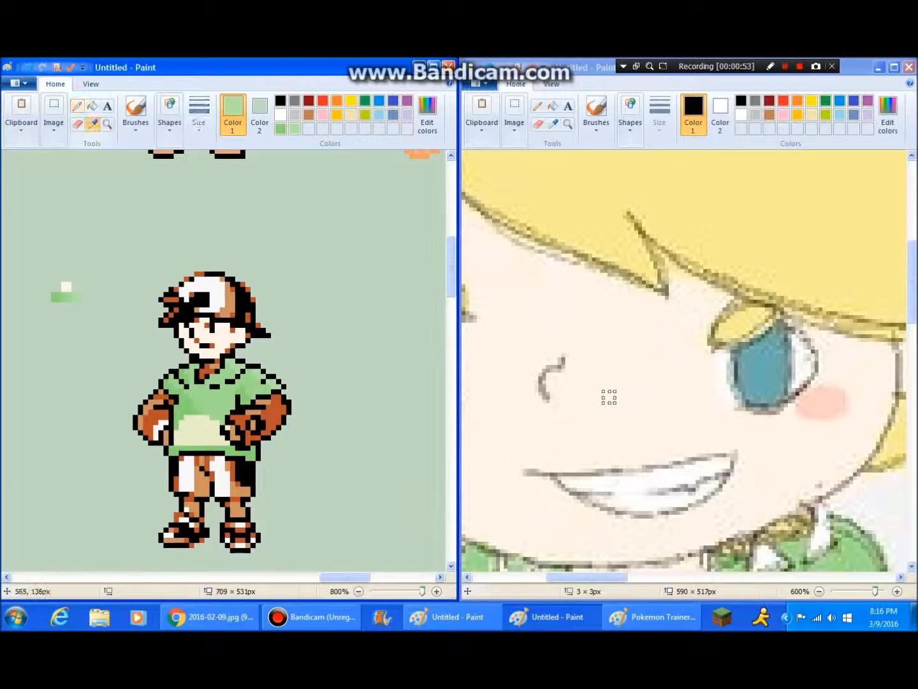
pyautogui.click(66, 287)
pyautogui.click(427, 115)
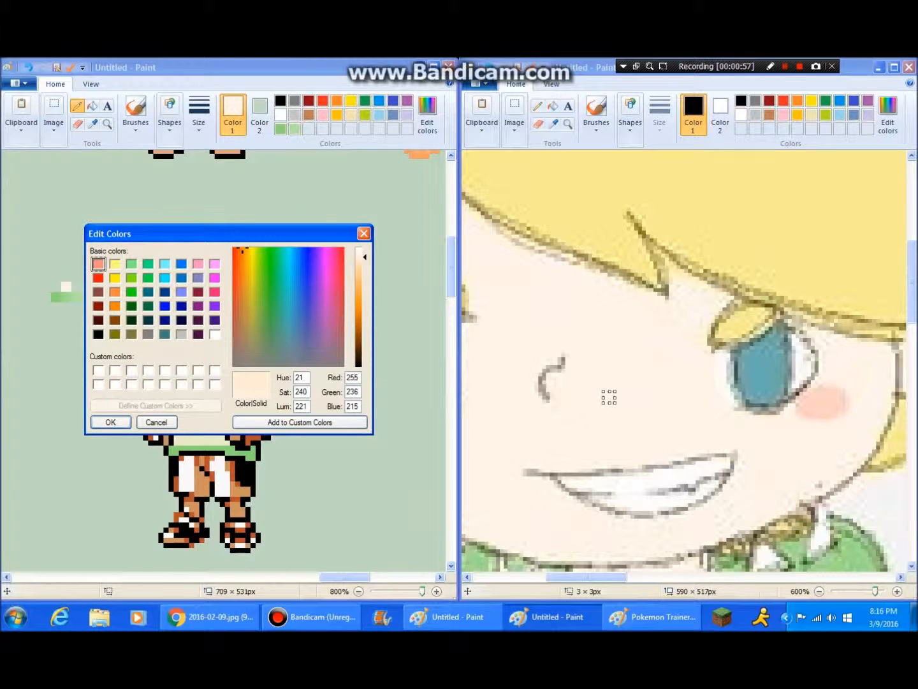
pyautogui.click(111, 421)
pyautogui.moveTo(59, 290); pyautogui.dragTo(58, 285)
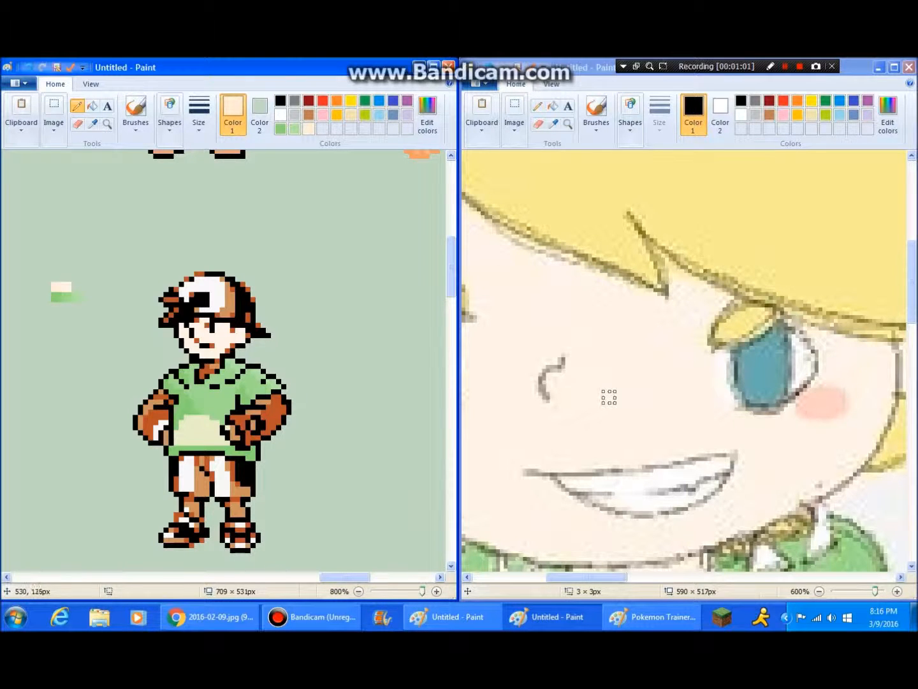
pyautogui.moveTo(74, 284)
pyautogui.mouseDown()
pyautogui.moveTo(83, 285)
pyautogui.moveTo(73, 289)
pyautogui.mouseUp()
# Resample the skin swatch and lower its luminosity in small increments to mix darker skin shades.
pyautogui.click(93, 124)
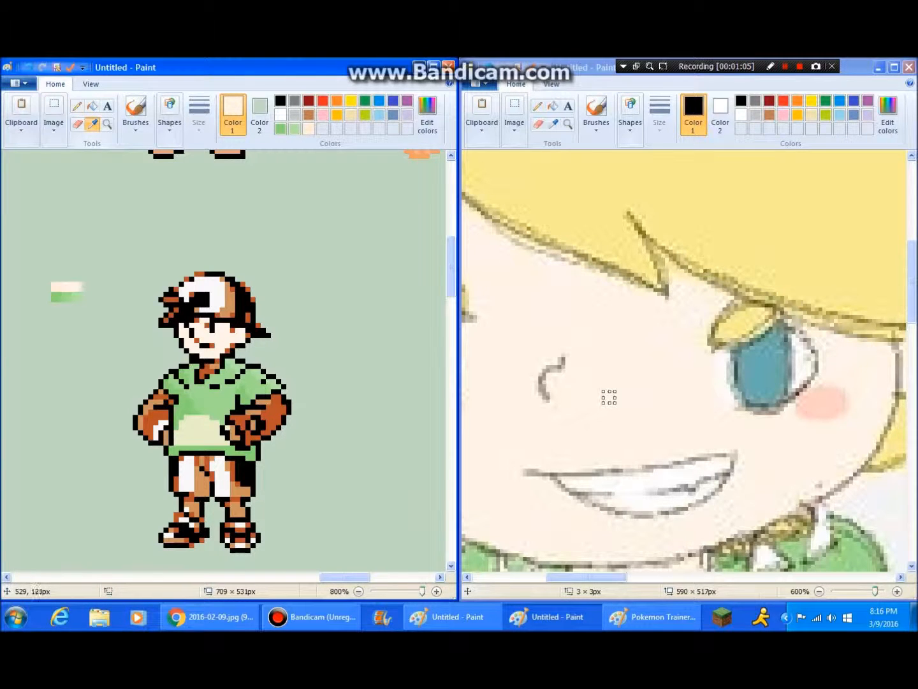
pyautogui.click(73, 285)
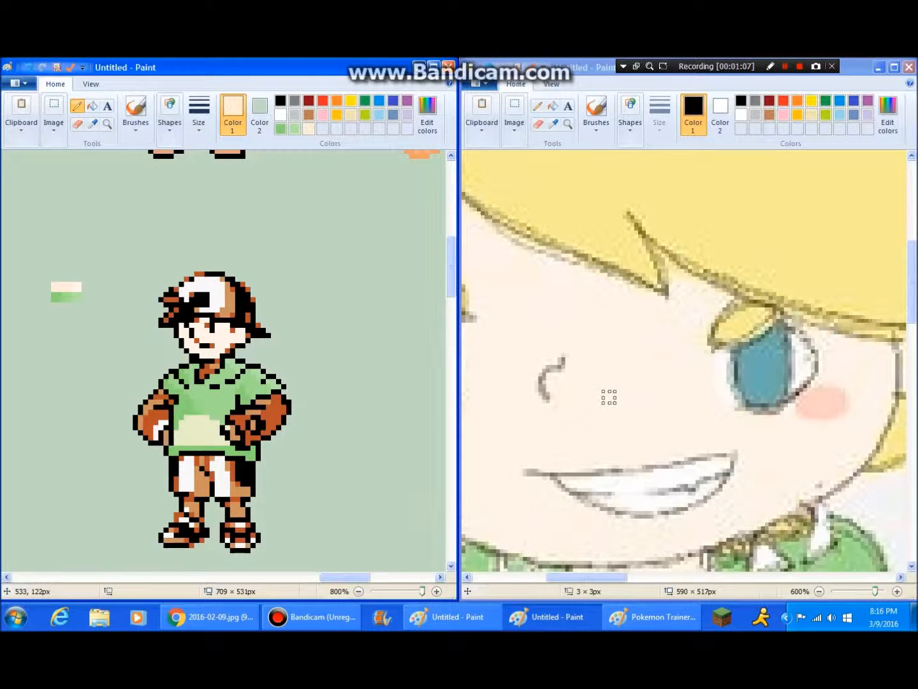
pyautogui.click(427, 115)
pyautogui.moveTo(365, 257); pyautogui.dragTo(365, 259)
pyautogui.click(110, 422)
pyautogui.click(427, 115)
pyautogui.moveTo(365, 258); pyautogui.dragTo(365, 258)
pyautogui.click(110, 423)
# Sample the skin shade from the swatch and fill the shaded areas of the trainer's face with it.
pyautogui.click(92, 106)
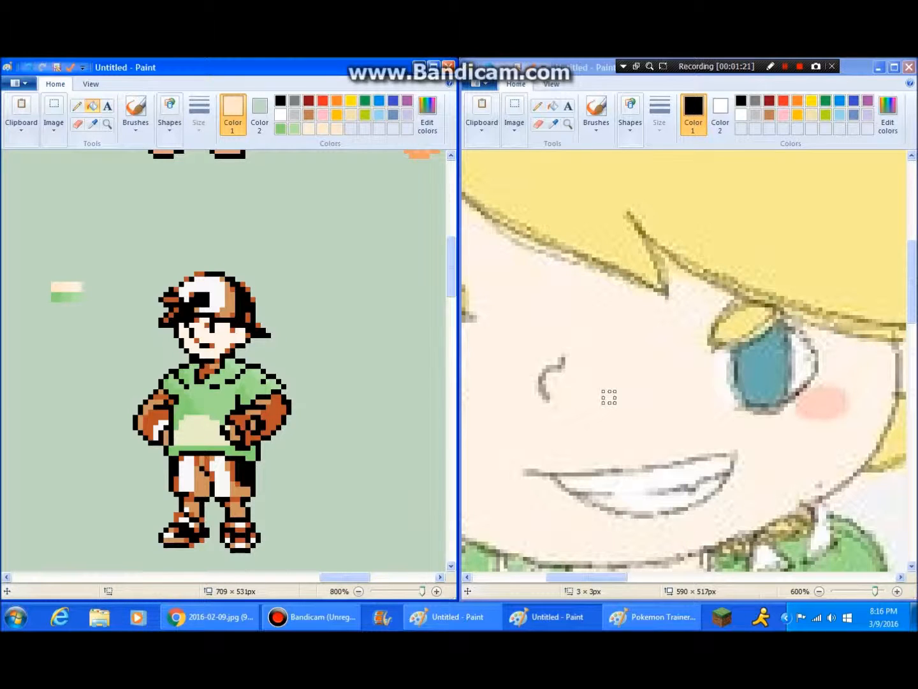
pyautogui.click(93, 123)
pyautogui.click(63, 287)
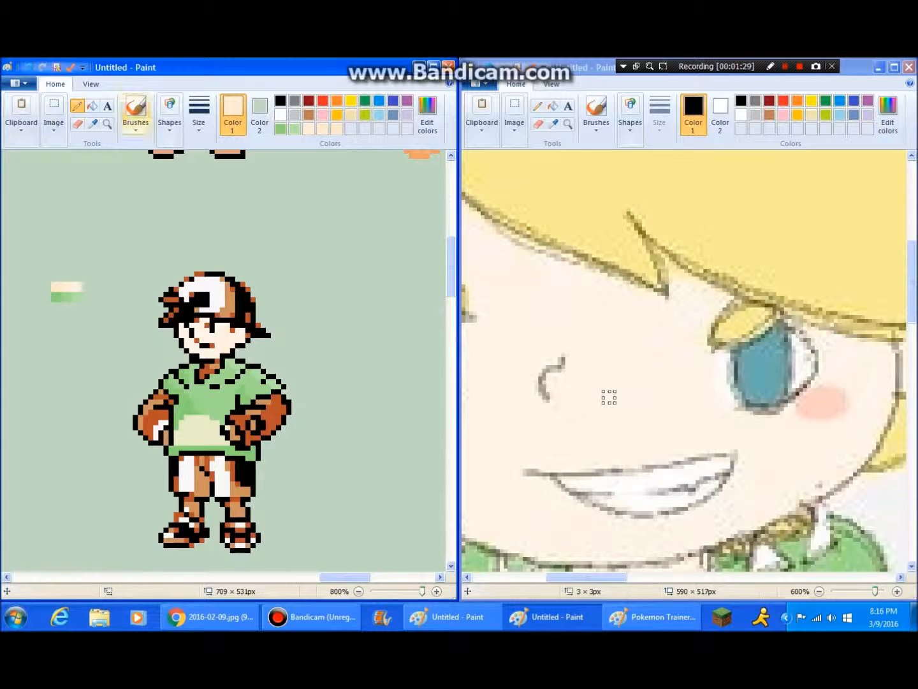
pyautogui.click(92, 106)
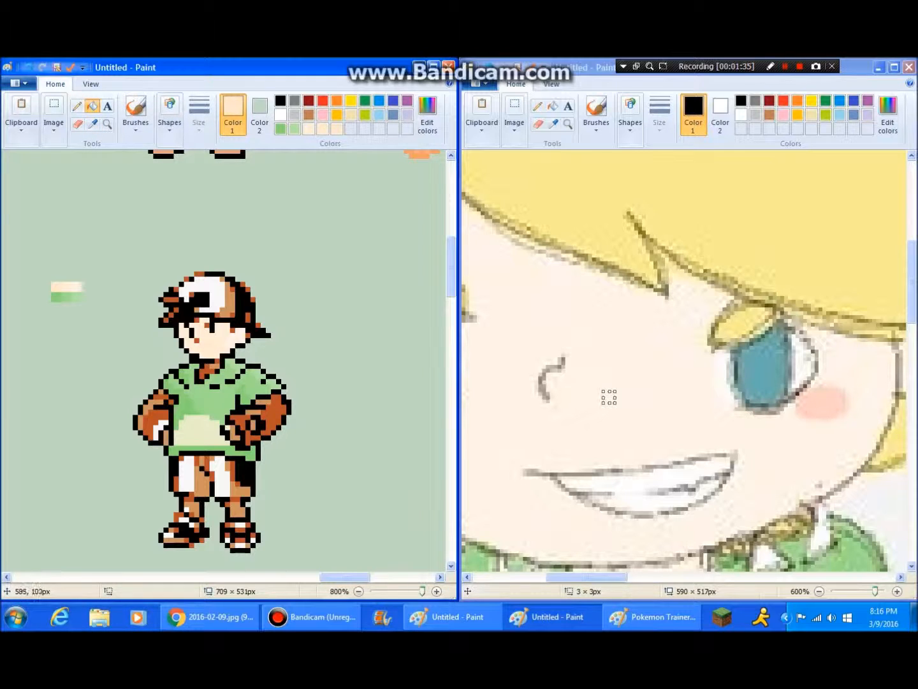
# Mix a deeper skin shade of RGB 255, 218, 176 and apply it to the skin swatch.
pyautogui.click(427, 115)
pyautogui.moveTo(365, 259); pyautogui.dragTo(364, 265)
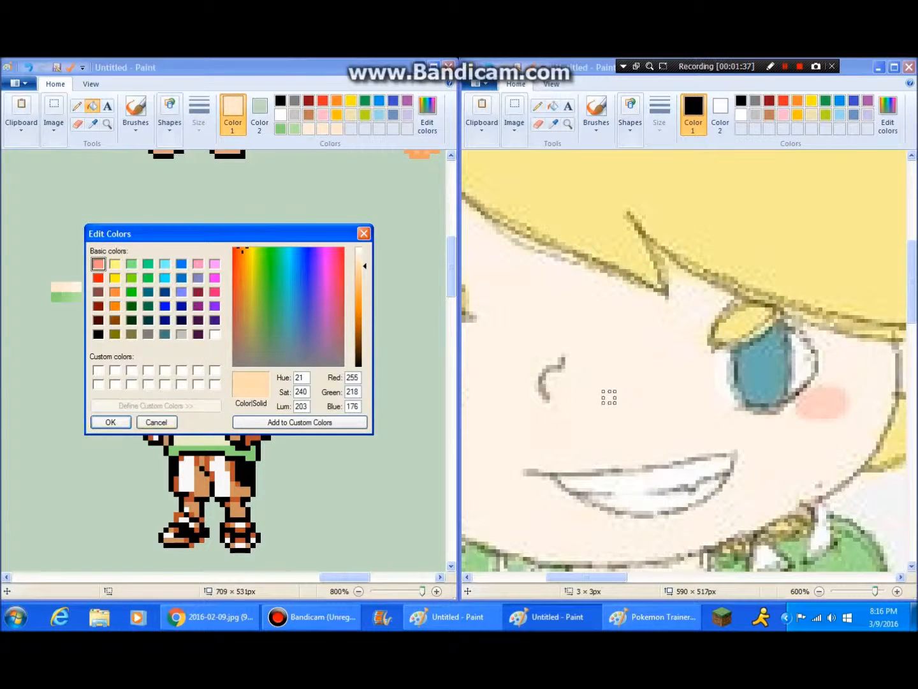
pyautogui.click(110, 422)
pyautogui.click(56, 286)
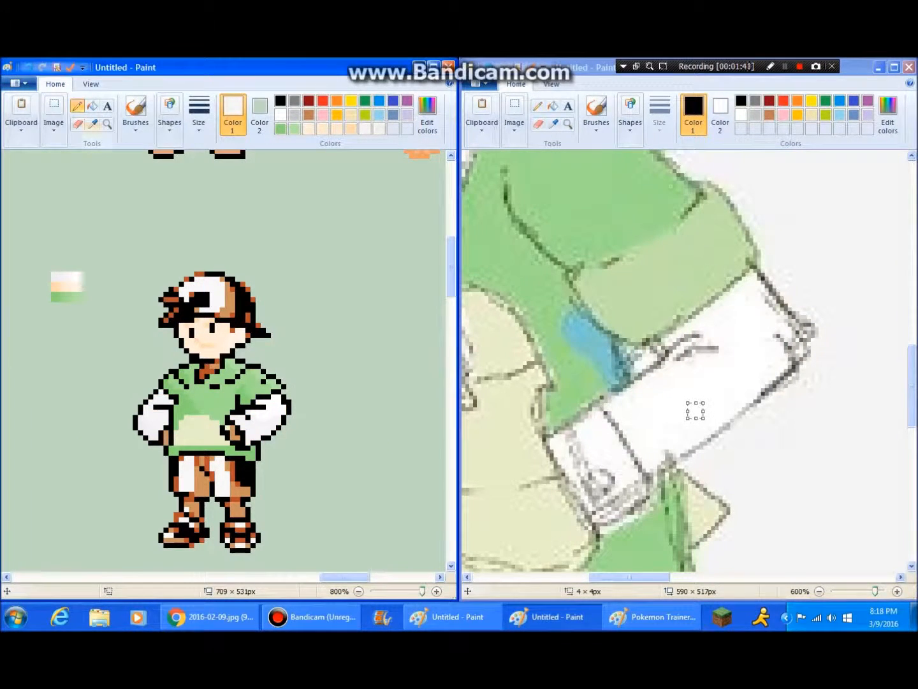
# Sample the skin colour from the swatches and examine the boy's whole head and hair in the reference drawing.
pyautogui.click(92, 123)
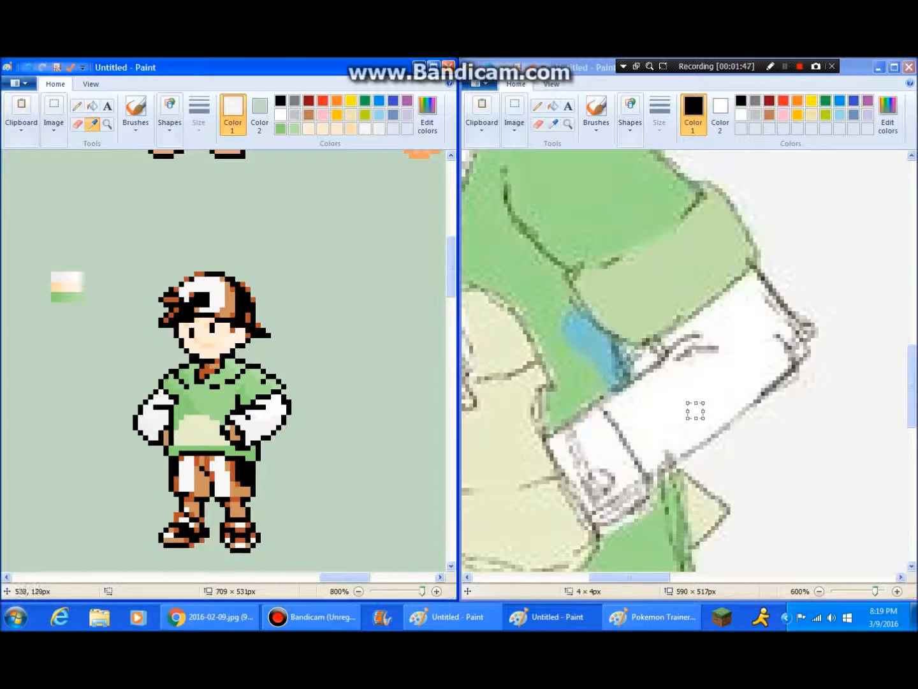
pyautogui.click(69, 288)
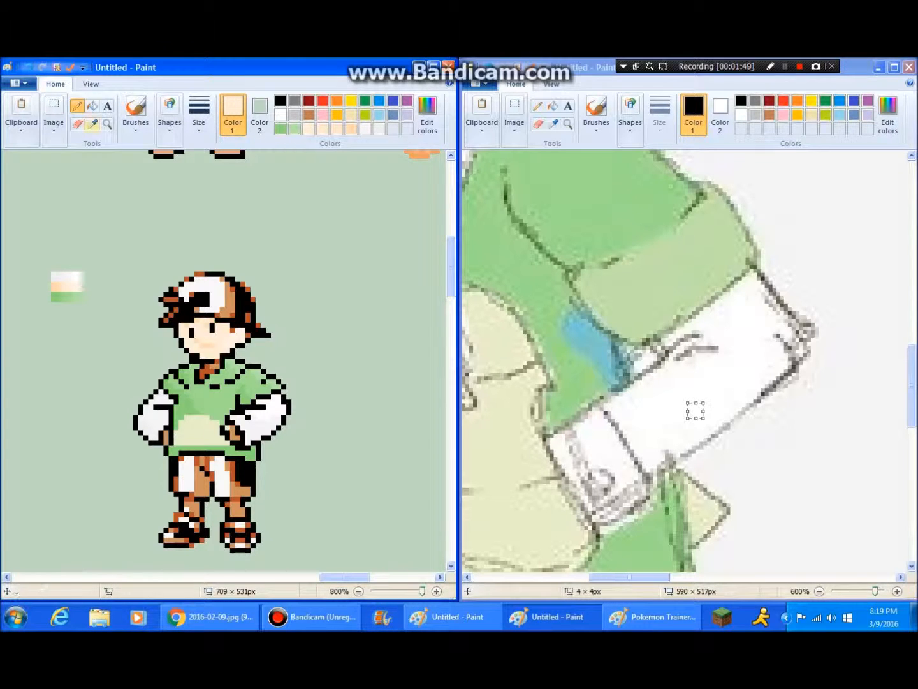
pyautogui.scroll(3, 224, 357)
pyautogui.scroll(-3, 224, 357)
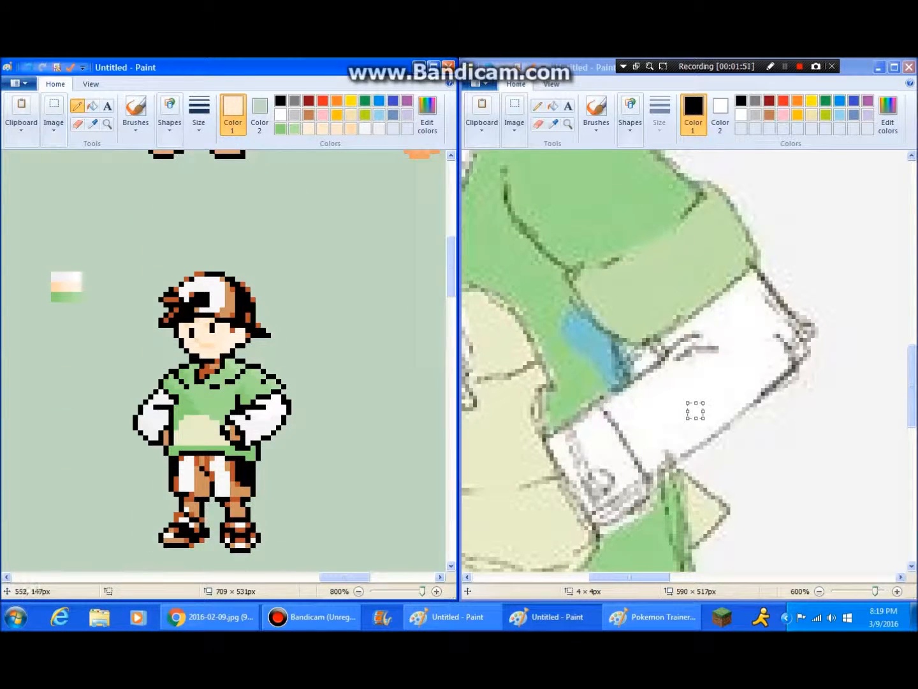
pyautogui.scroll(10, 683, 360)
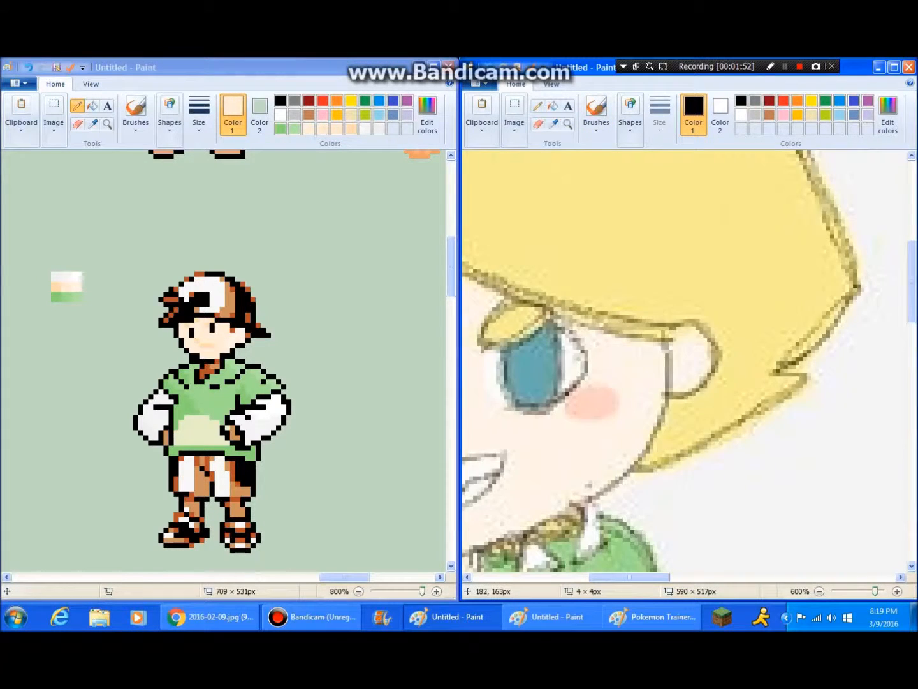
pyautogui.scroll(-1, 574, 472)
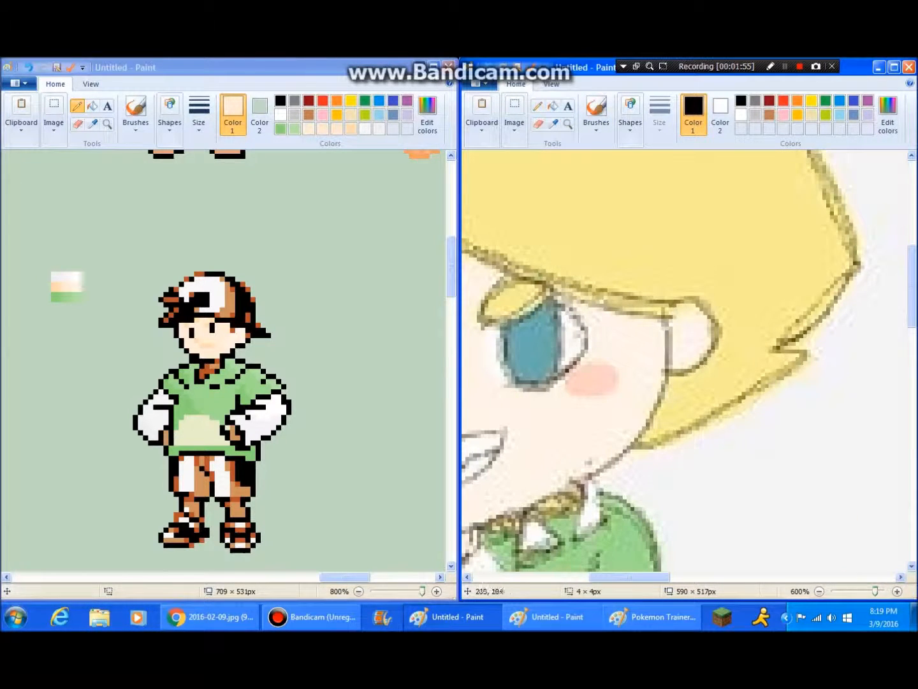
pyautogui.scroll(-3, 649, 470)
pyautogui.scroll(3, 649, 471)
pyautogui.moveTo(669, 577)
pyautogui.mouseDown()
pyautogui.moveTo(810, 577)
pyautogui.moveTo(573, 577)
pyautogui.mouseUp()
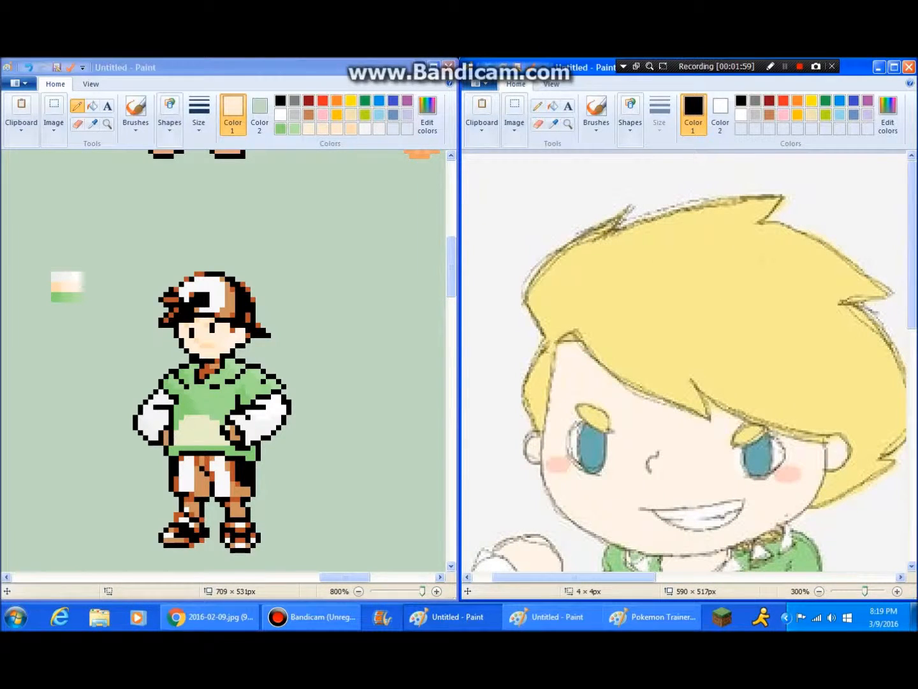
pyautogui.click(223, 67)
pyautogui.scroll(-3, 478, 319)
pyautogui.scroll(3, 478, 319)
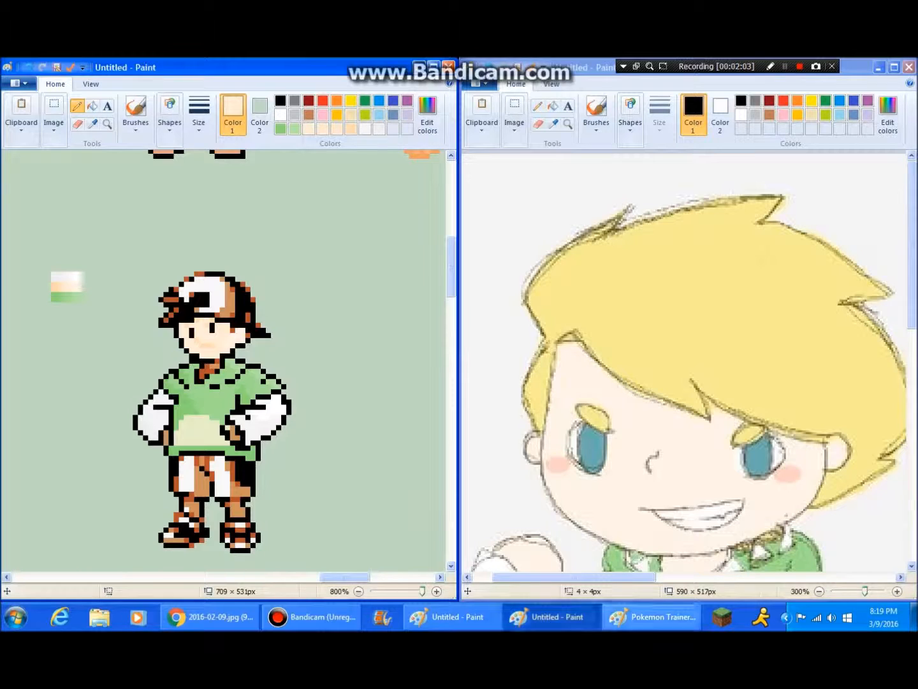
# Switch to the Pokemon Trainer Sprites sheet and search it for a trainer whose hair resembles the boy's.
pyautogui.click(654, 617)
pyautogui.click(471, 354)
pyautogui.click(416, 373)
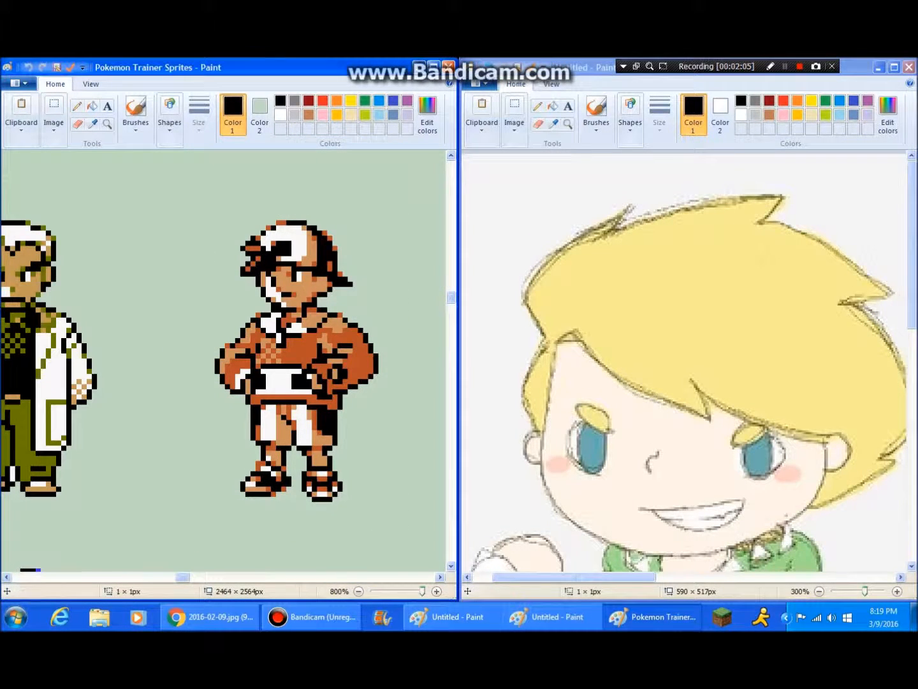
pyautogui.moveTo(183, 578)
pyautogui.mouseDown()
pyautogui.moveTo(166, 577)
pyautogui.moveTo(250, 577)
pyautogui.moveTo(178, 577)
pyautogui.mouseUp()
pyautogui.scroll(-3, 286, 529)
pyautogui.scroll(-3, 279, 537)
pyautogui.scroll(-3, 279, 537)
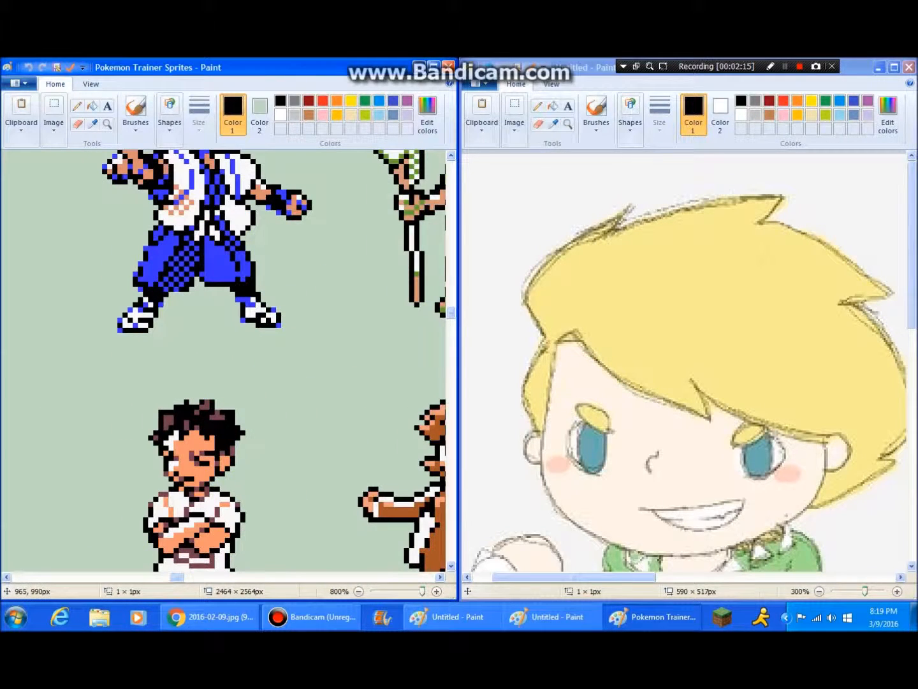
pyautogui.click(785, 66)
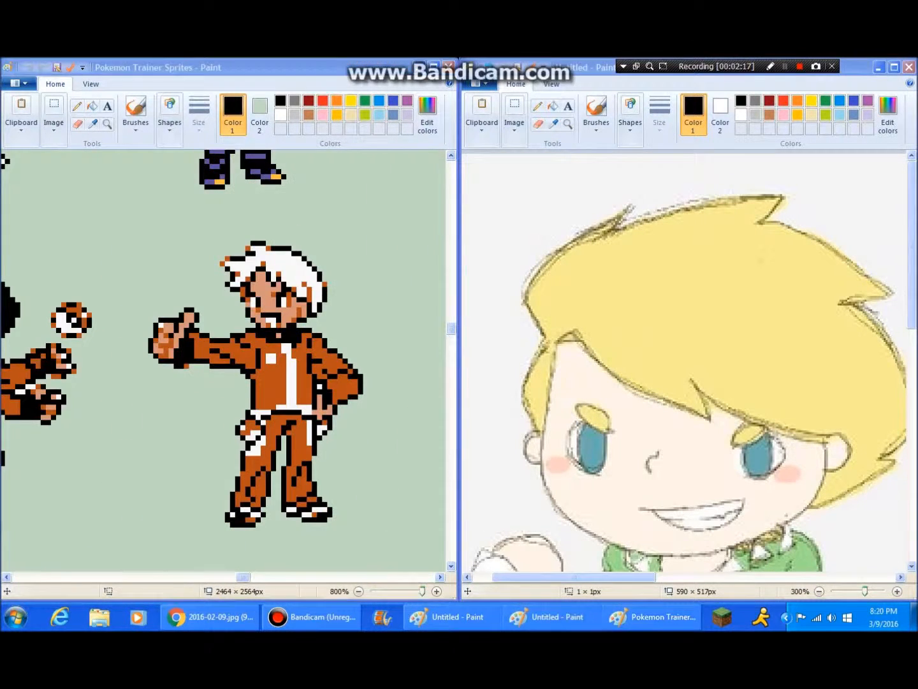
# Copy a 23 × 18 px area around the white-haired trainer's head and paste it beside the capped trainer in the sprite canvas.
pyautogui.click(77, 107)
pyautogui.click(53, 122)
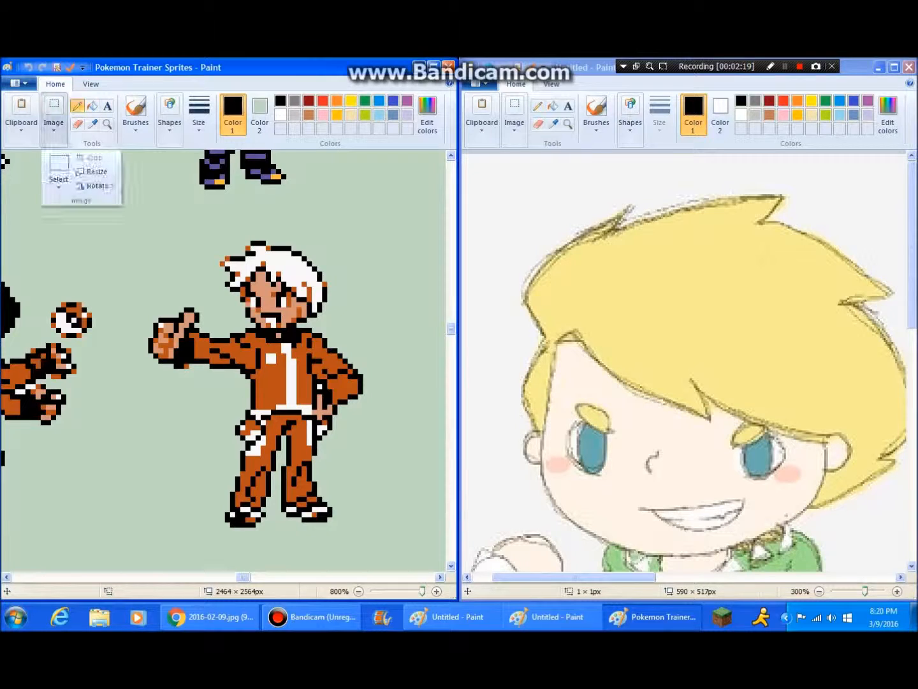
pyautogui.click(58, 167)
pyautogui.moveTo(219, 226); pyautogui.dragTo(337, 317)
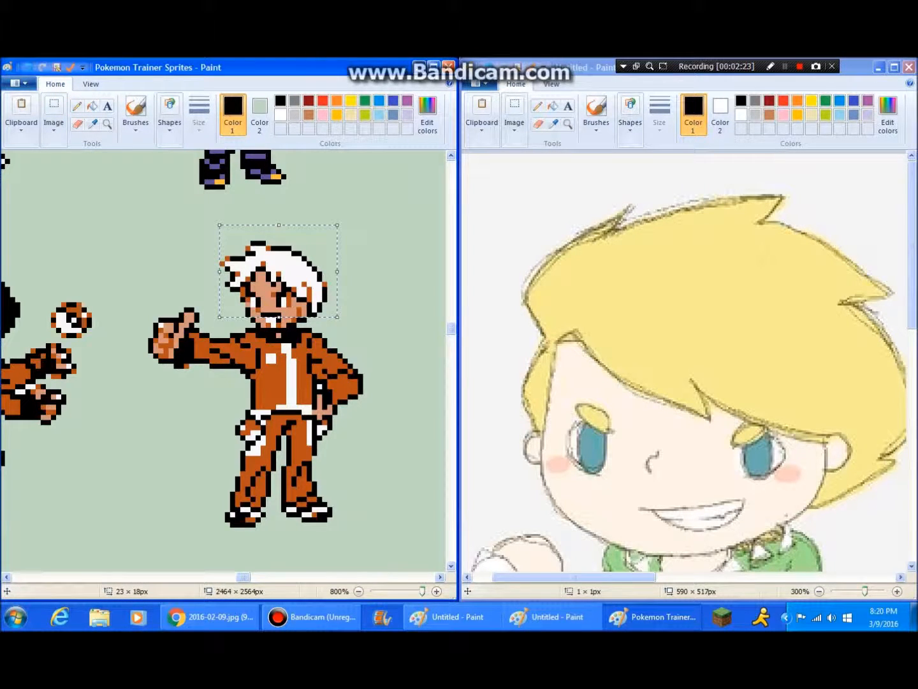
pyautogui.click(453, 617)
pyautogui.click(552, 617)
pyautogui.hotkey('ctrl', 'v')
pyautogui.moveTo(61, 202); pyautogui.dragTo(359, 301)
pyautogui.click(281, 236)
# Fill the face areas and lower face outline of the pasted head with the background green, keeping the hair.
pyautogui.click(92, 106)
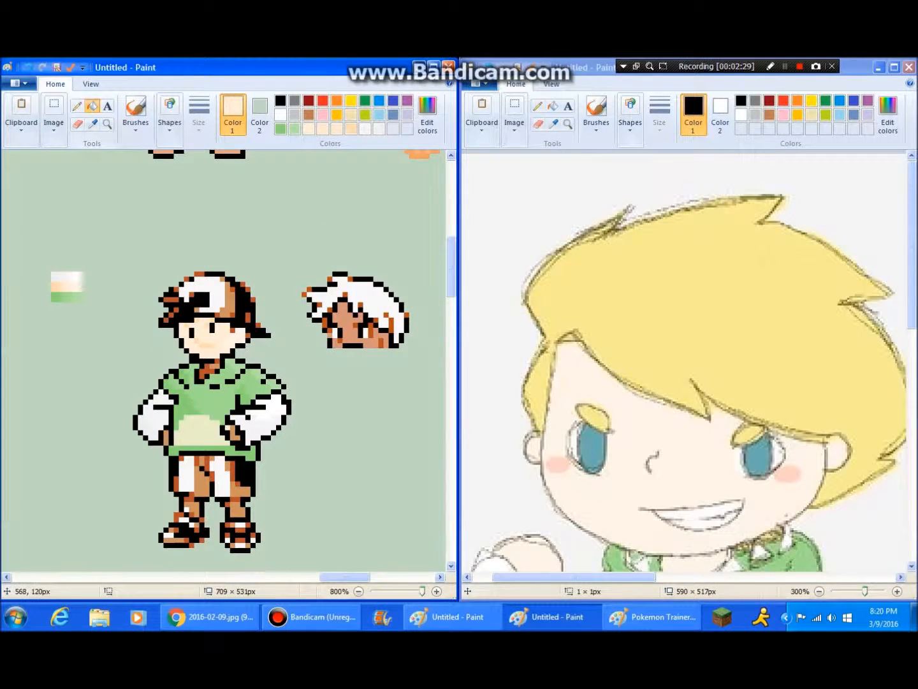
pyautogui.rightClick(342, 319)
pyautogui.rightClick(340, 332)
pyautogui.rightClick(335, 333)
pyautogui.rightClick(334, 343)
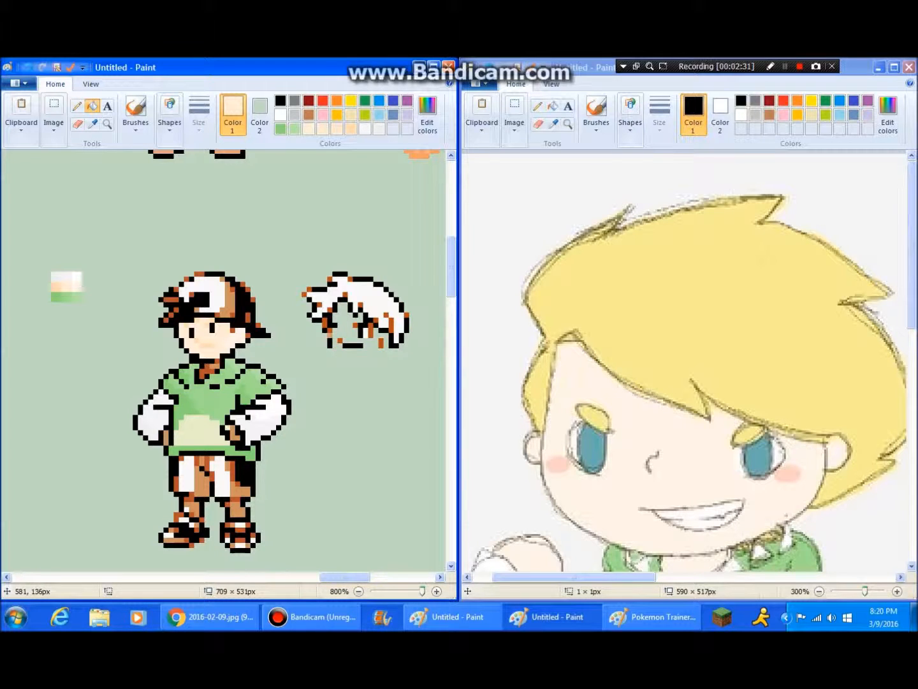
pyautogui.rightClick(353, 345)
pyautogui.rightClick(330, 343)
pyautogui.rightClick(330, 335)
# Erase the remaining eye and cheek pixels below the pasted hair with the background green.
pyautogui.click(78, 106)
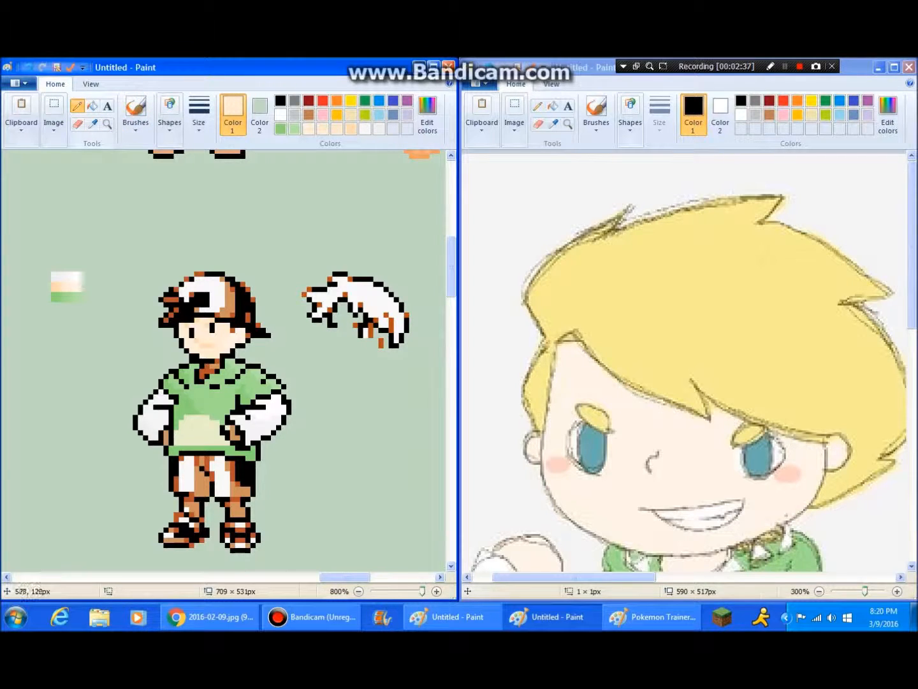
pyautogui.moveTo(355, 325); pyautogui.dragTo(366, 330)
pyautogui.rightClick(381, 344)
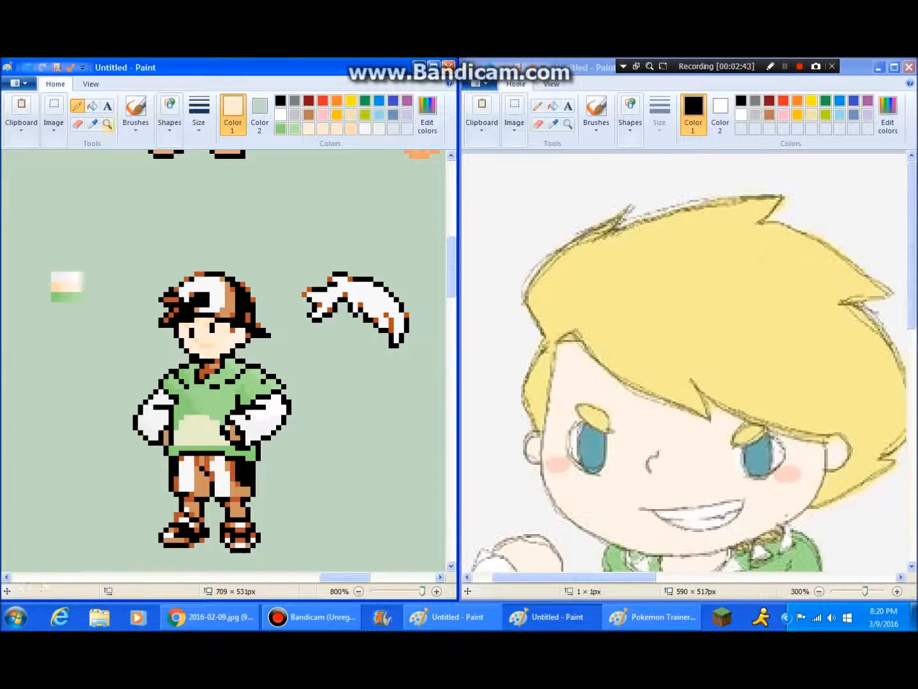
# Outline a small raised tuft in black on top of the pasted hair and colour its inside white.
pyautogui.click(93, 124)
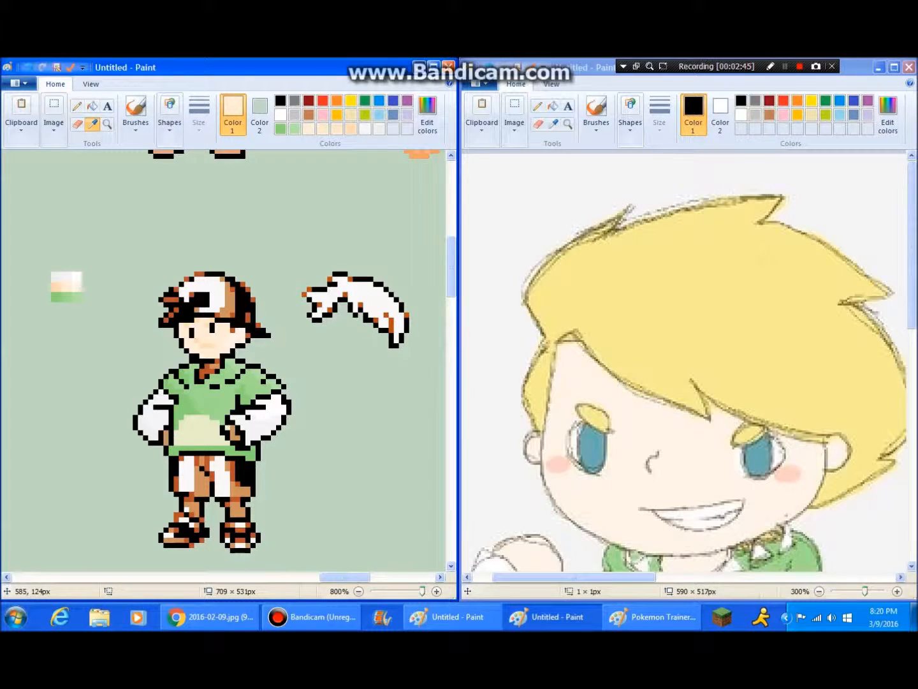
pyautogui.click(360, 278)
pyautogui.moveTo(360, 274); pyautogui.dragTo(370, 272)
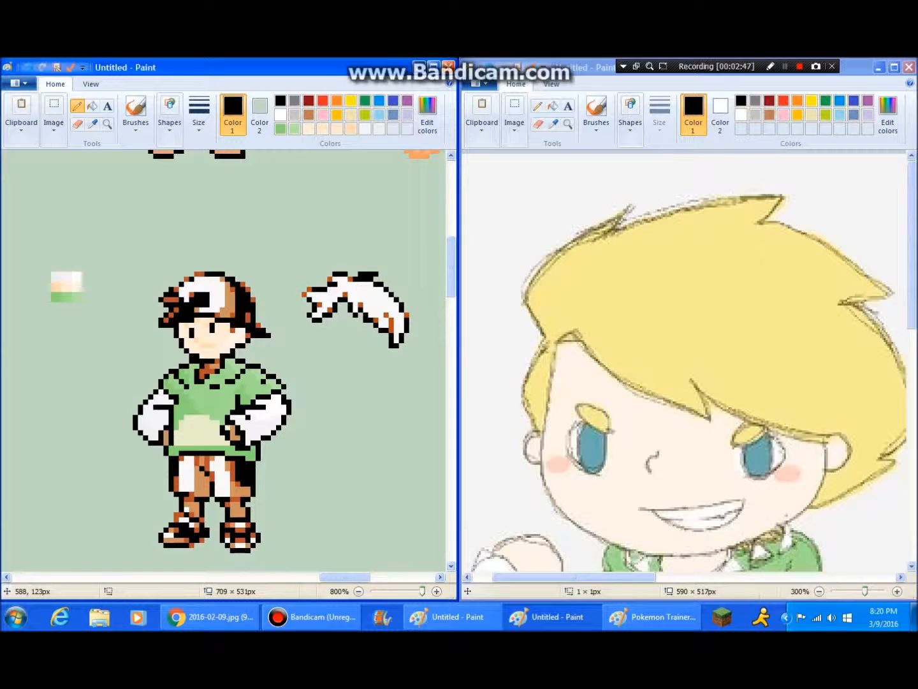
pyautogui.click(381, 279)
pyautogui.click(93, 124)
pyautogui.click(361, 287)
pyautogui.moveTo(360, 279); pyautogui.dragTo(376, 279)
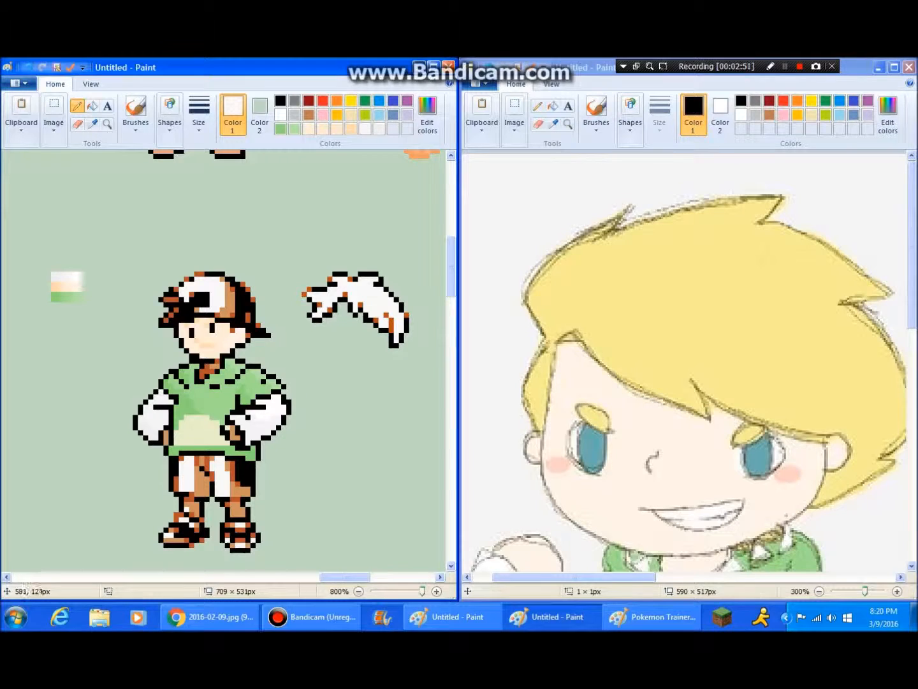
# Add a black spike pixel to the hair's outer back edge and whiten the old outline pixel inside it.
pyautogui.click(94, 124)
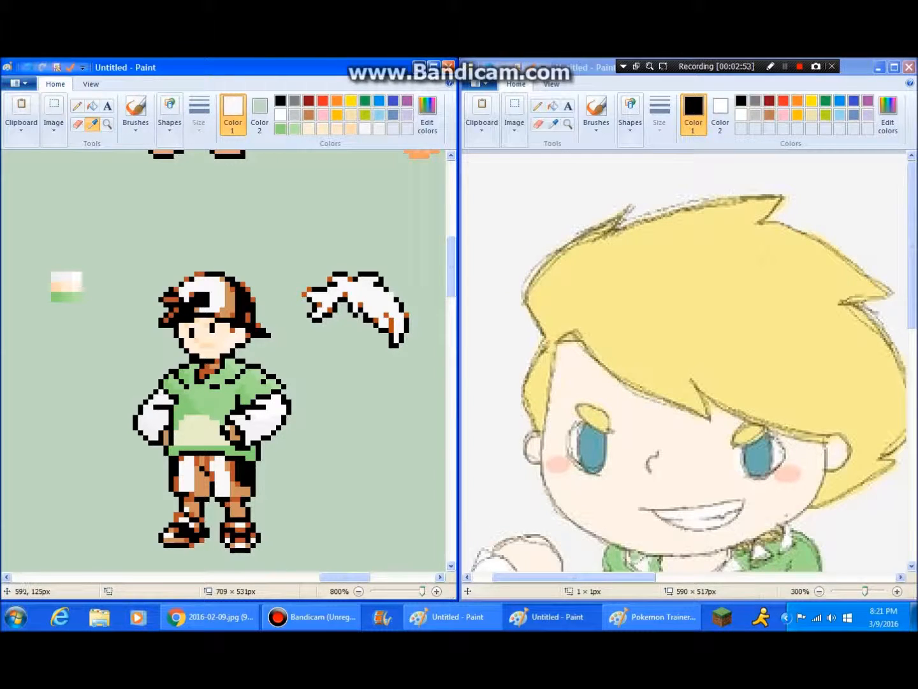
pyautogui.click(345, 275)
pyautogui.click(398, 291)
pyautogui.click(93, 124)
pyautogui.click(80, 280)
pyautogui.click(396, 294)
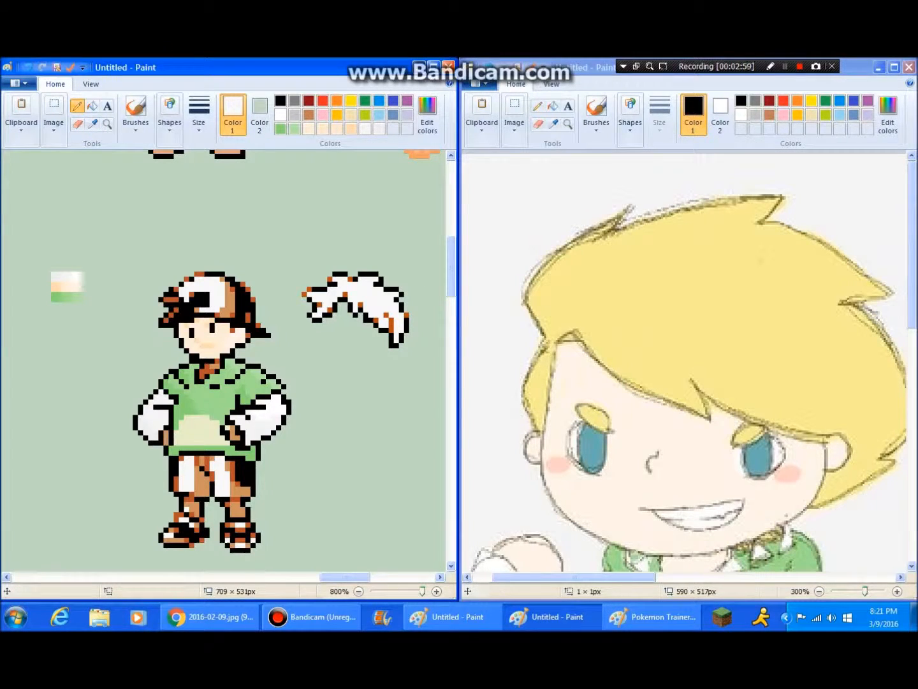
# Extend the pasted hair's lower back tip outward with black outline pixels and whiten the old outline inside it.
pyautogui.click(594, 67)
pyautogui.moveTo(575, 577); pyautogui.dragTo(603, 577)
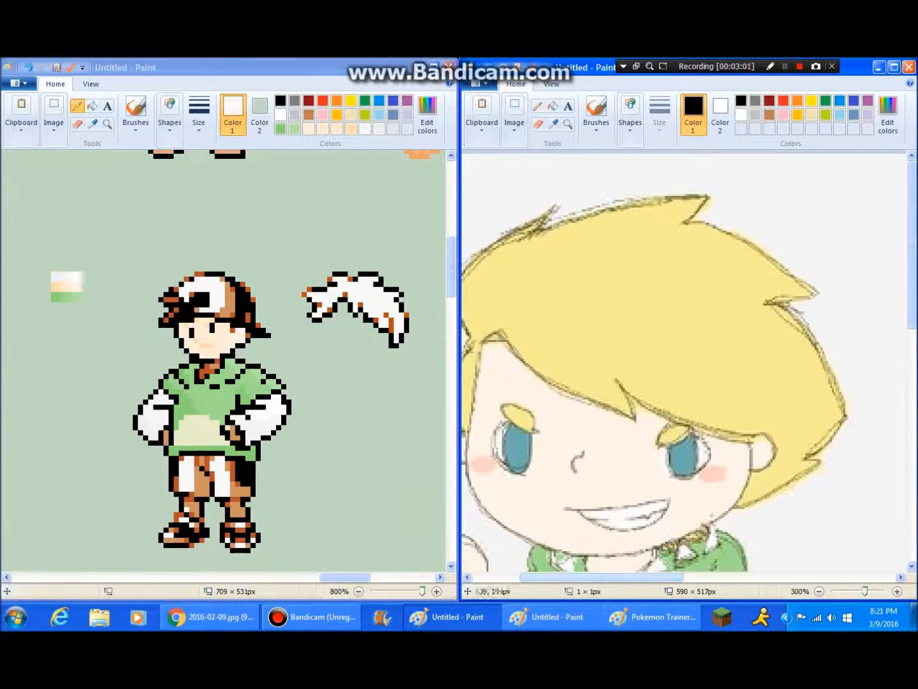
pyautogui.click(287, 67)
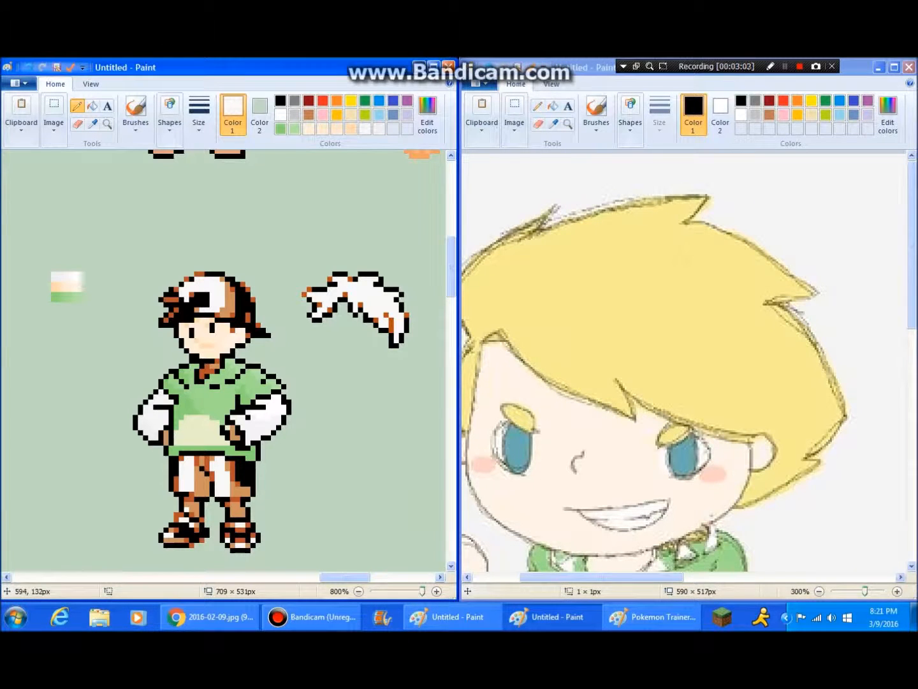
pyautogui.click(93, 125)
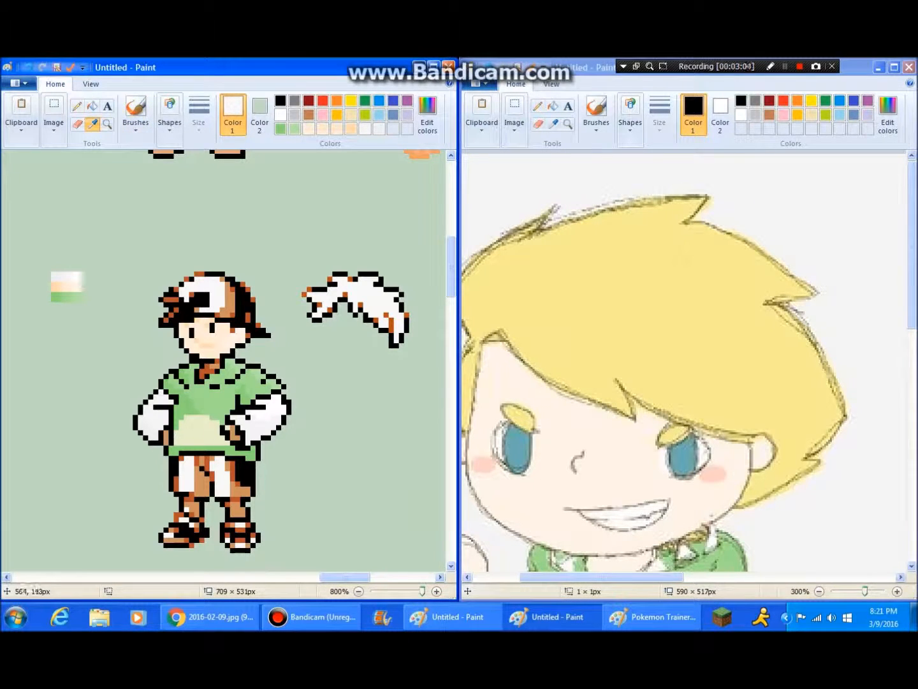
pyautogui.click(405, 322)
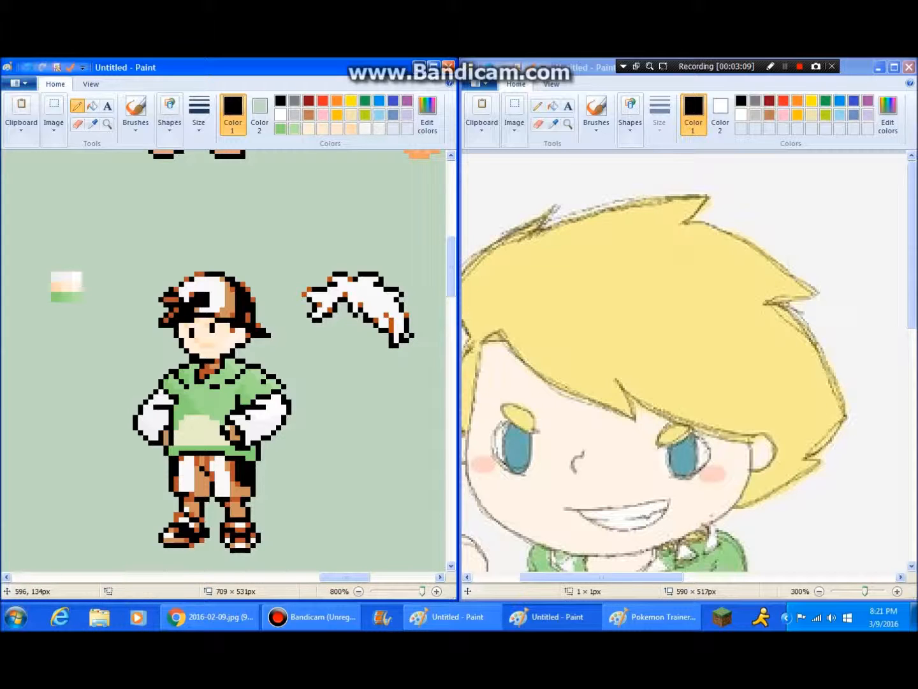
pyautogui.click(92, 123)
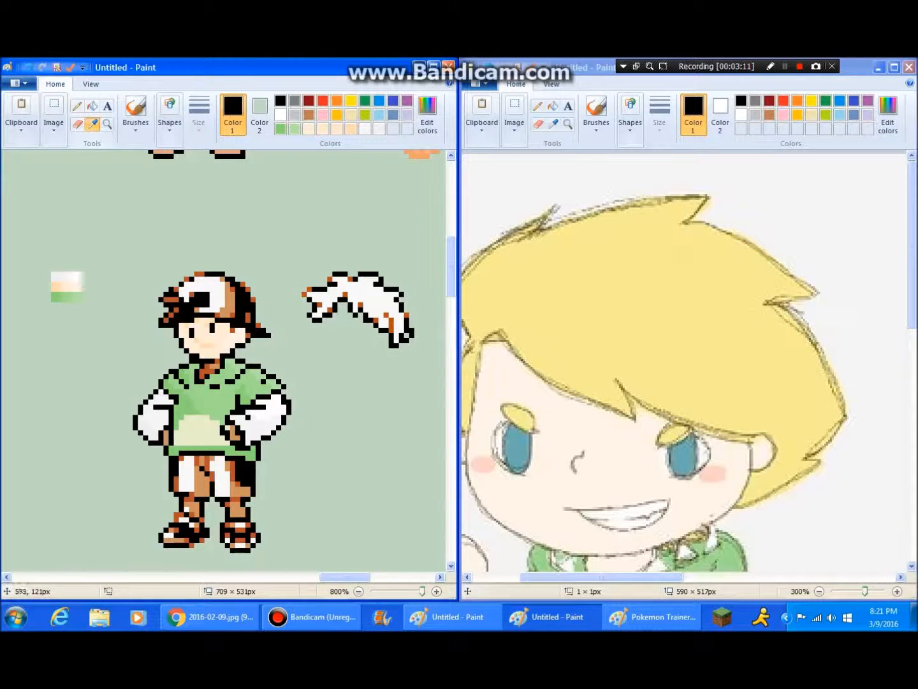
pyautogui.click(398, 330)
pyautogui.click(401, 335)
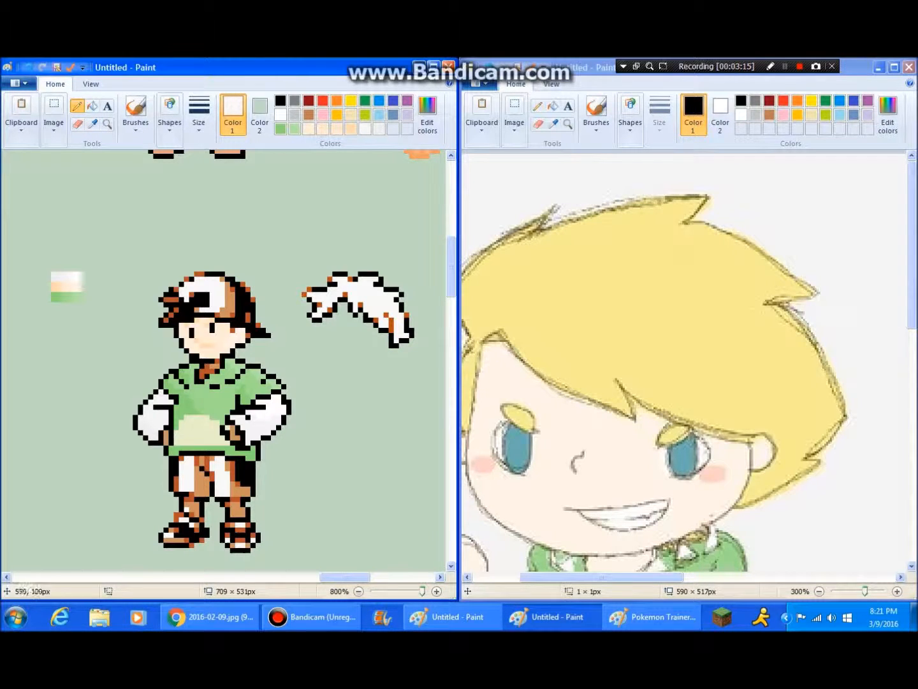
# Redraw the orange pixels along the hair's upper front outline in black and whiten the area just inside.
pyautogui.click(92, 123)
pyautogui.click(338, 274)
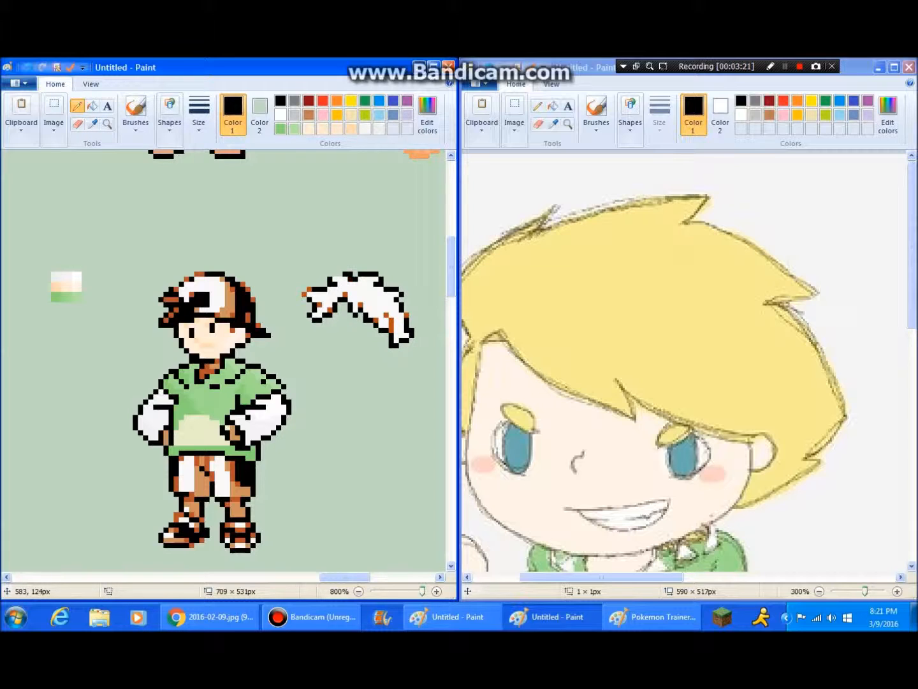
pyautogui.click(340, 274)
pyautogui.click(93, 124)
pyautogui.click(78, 279)
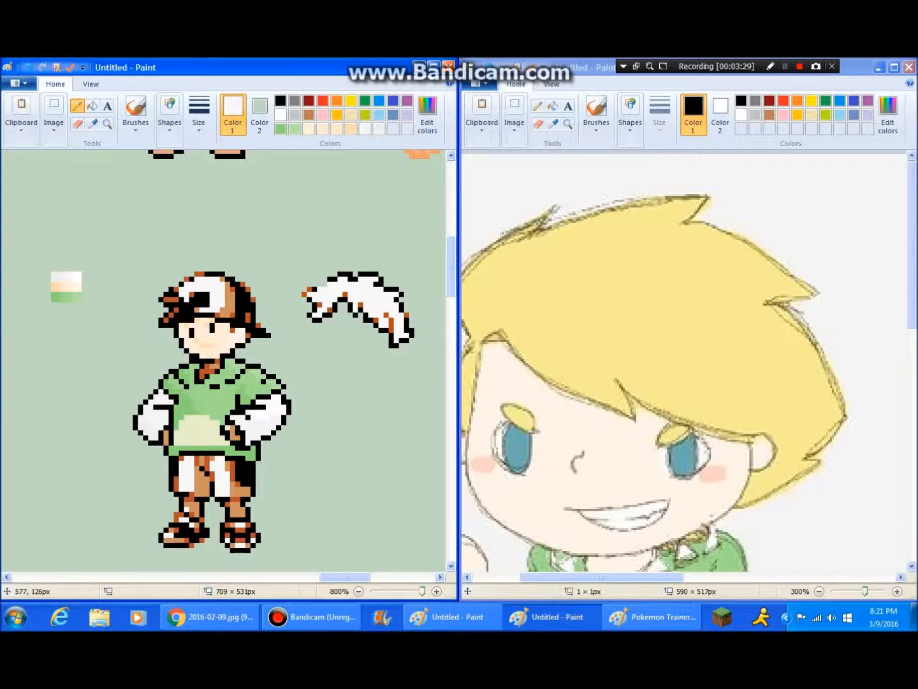
# Outline the hair's front tip in black and erase the orange pixels protruding beyond it with the background green.
pyautogui.moveTo(602, 577); pyautogui.dragTo(573, 577)
pyautogui.click(93, 124)
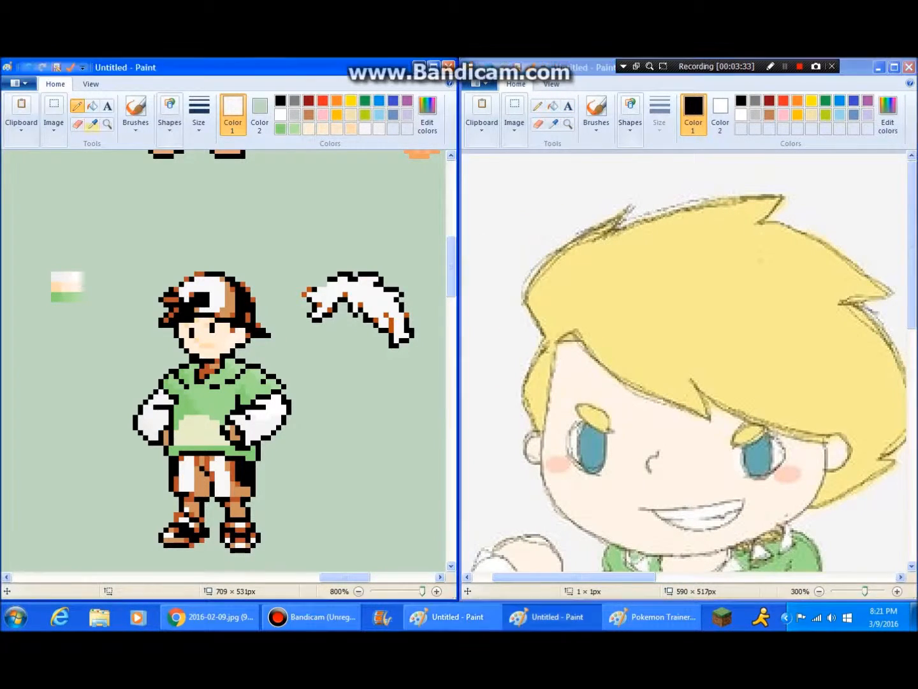
pyautogui.click(93, 124)
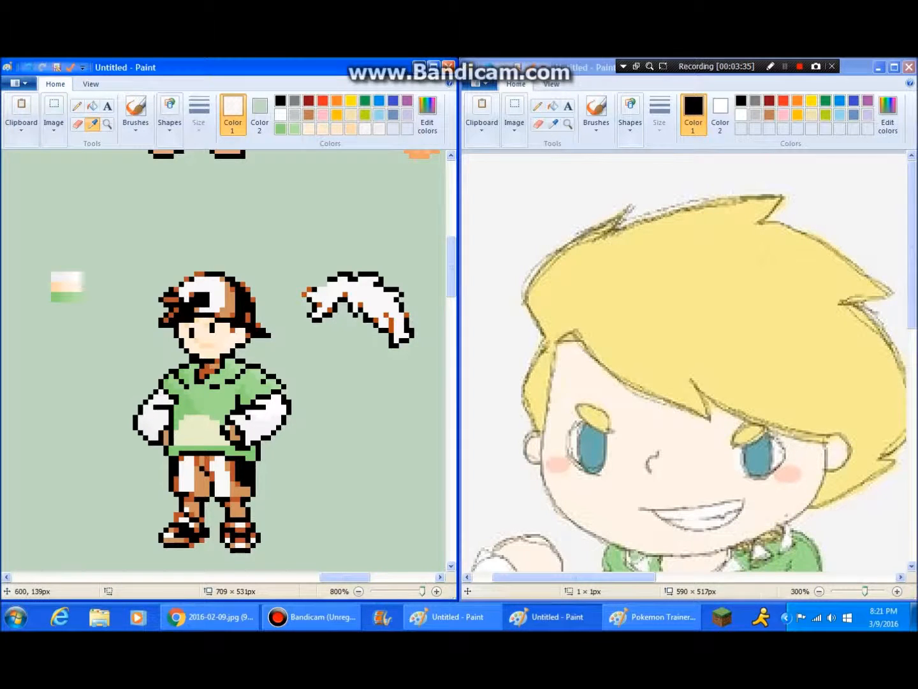
pyautogui.click(338, 276)
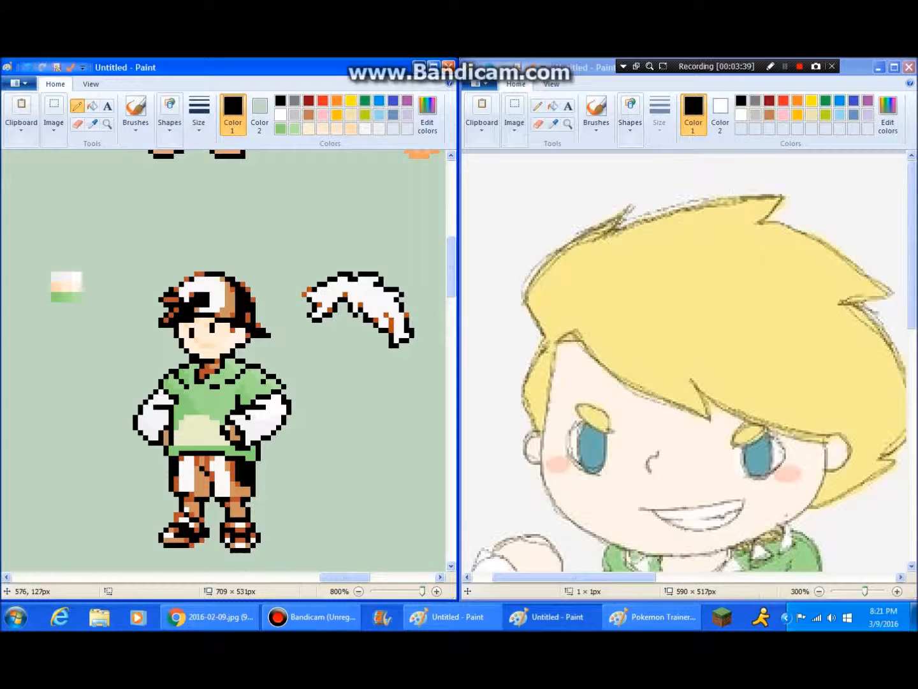
pyautogui.rightClick(304, 294)
pyautogui.rightClick(310, 290)
# Fill the remaining orange shading areas inside the pasted hair with white.
pyautogui.click(92, 106)
pyautogui.click(93, 123)
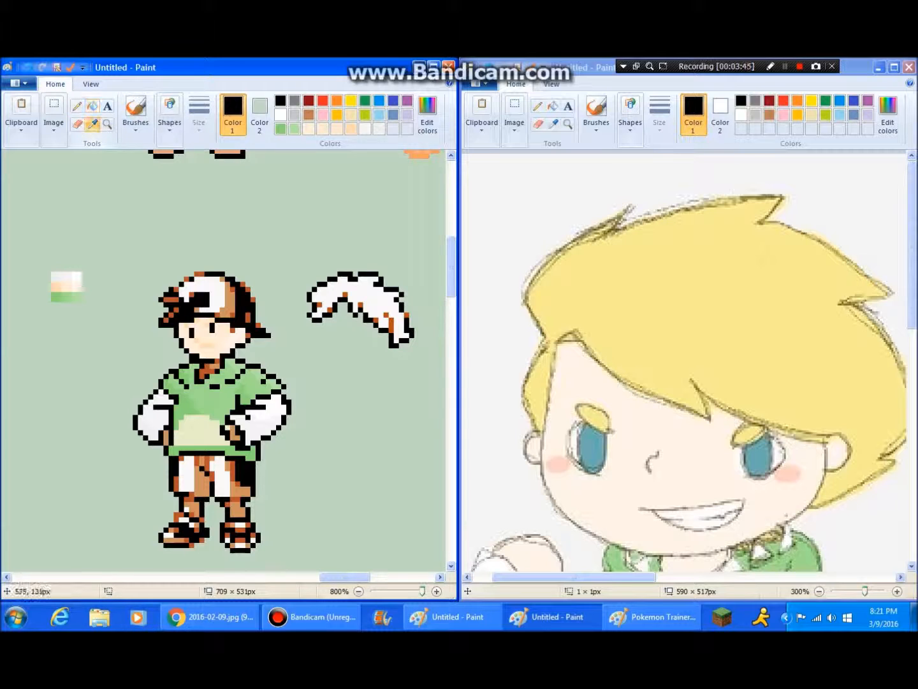
pyautogui.click(79, 279)
pyautogui.click(319, 306)
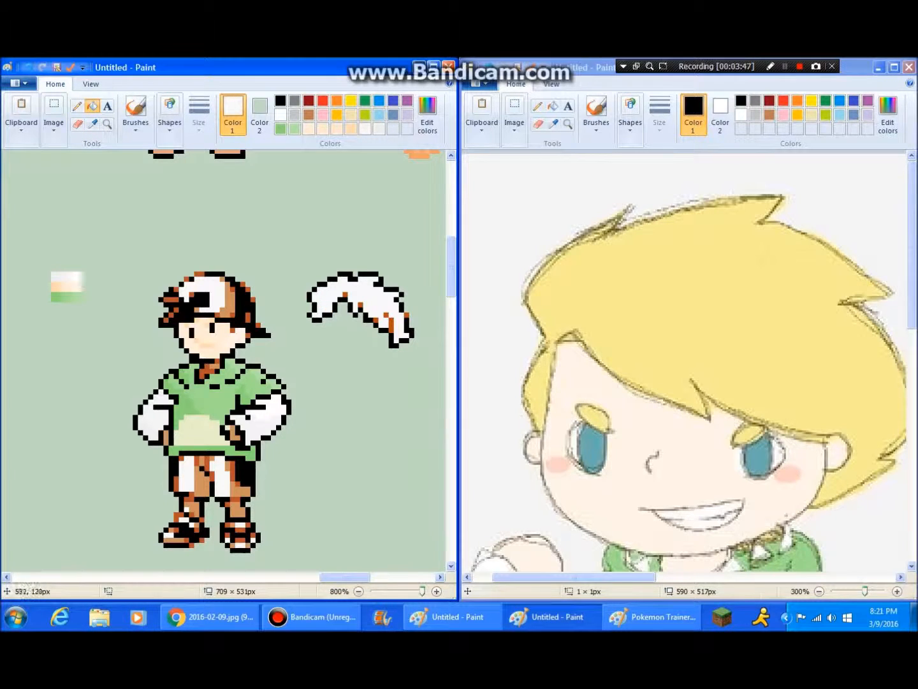
pyautogui.click(346, 295)
pyautogui.click(361, 305)
pyautogui.click(390, 326)
pyautogui.click(386, 315)
# Reshape the inner edge of the front hair lock by whitening its old outline and redrawing it in black.
pyautogui.click(77, 106)
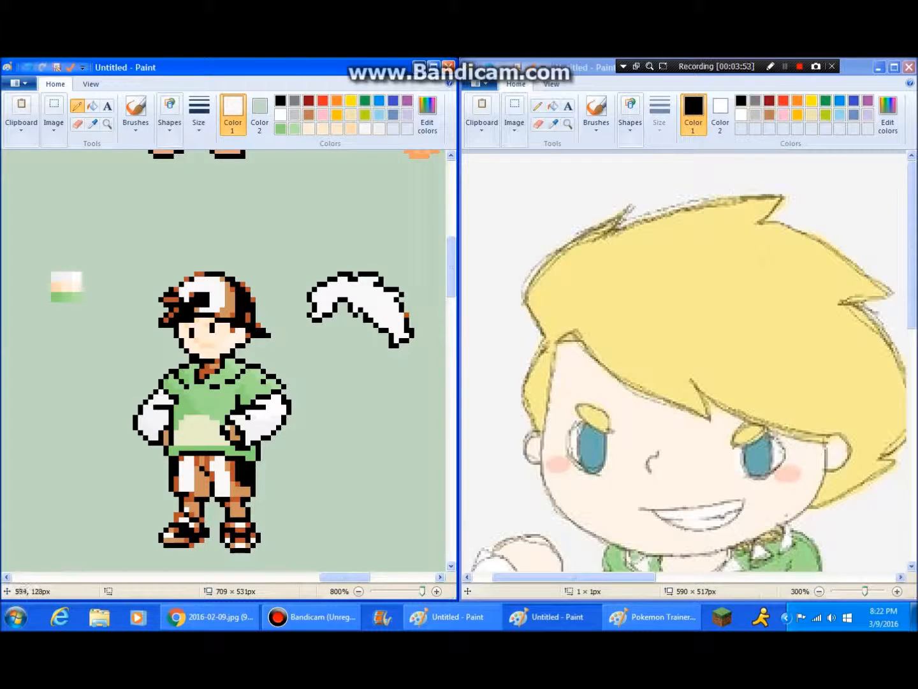
pyautogui.click(335, 305)
pyautogui.click(324, 316)
pyautogui.click(92, 123)
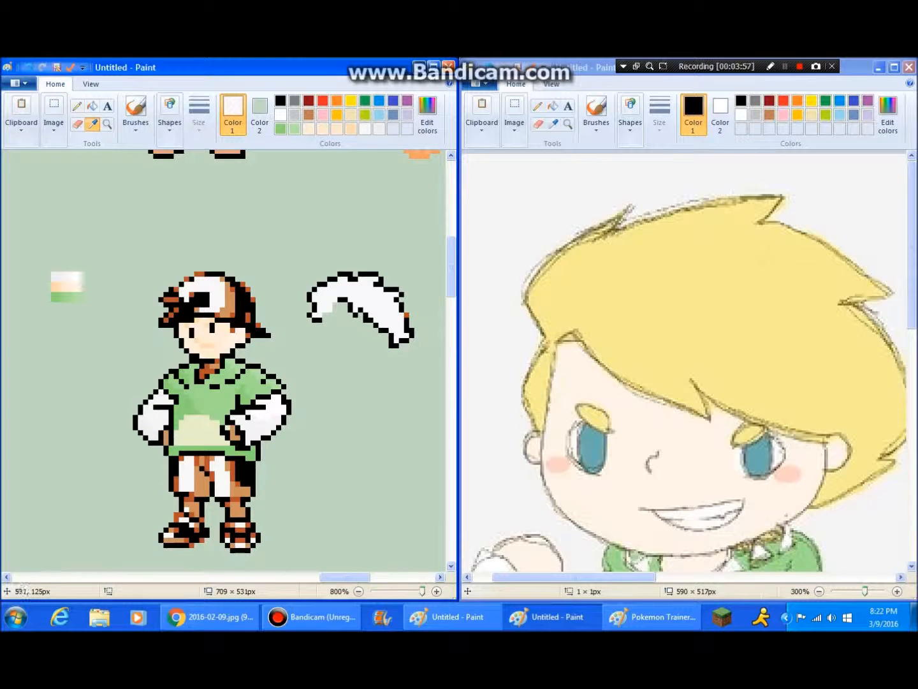
pyautogui.click(340, 302)
pyautogui.click(335, 305)
pyautogui.click(330, 310)
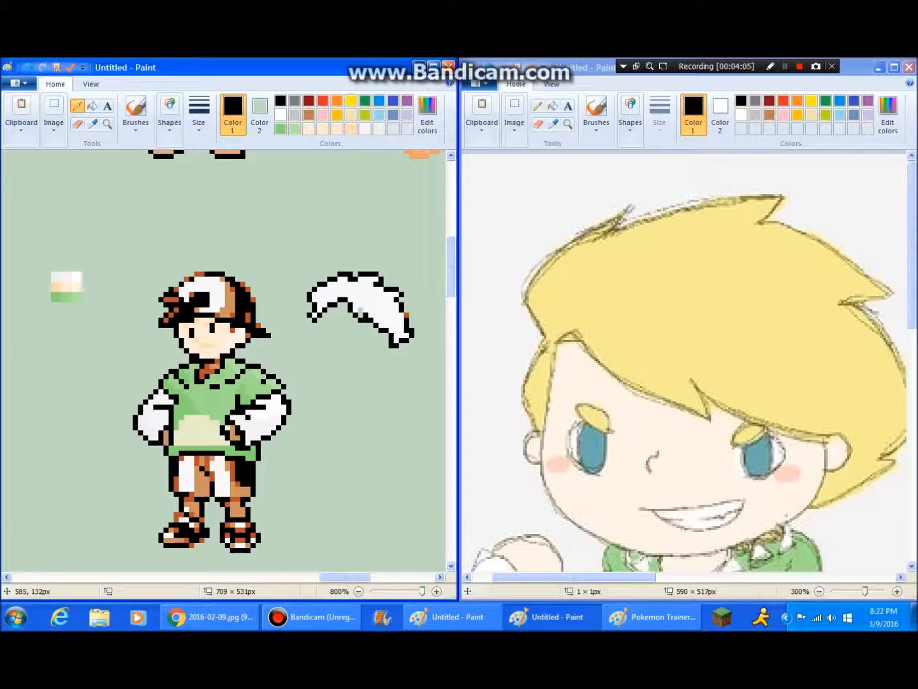
pyautogui.click(93, 124)
pyautogui.click(370, 291)
# Delete the cap and the dark hair beneath it from the hoodie sprite, leaving the face.
pyautogui.click(53, 114)
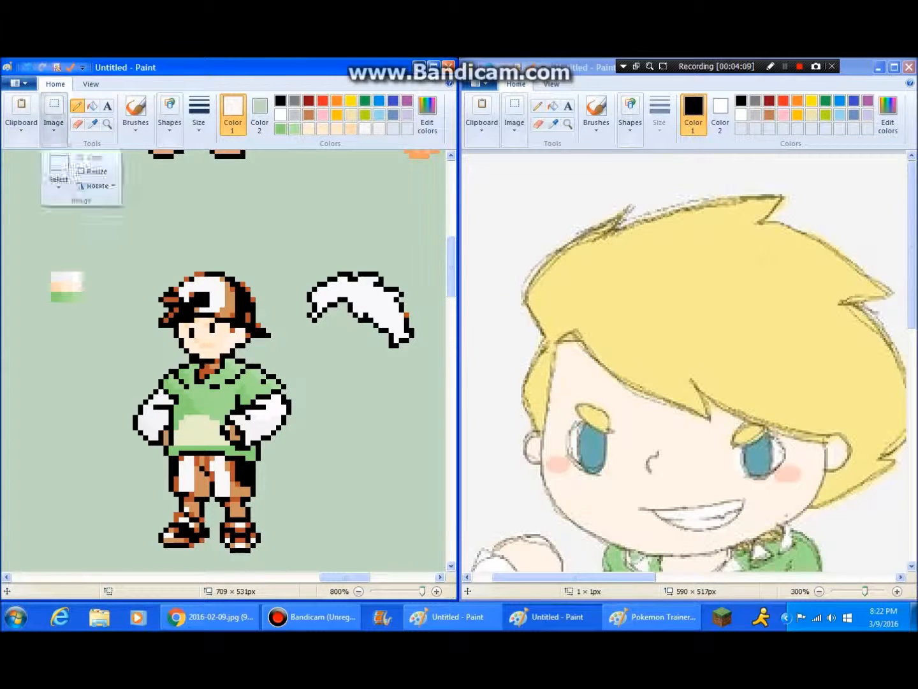
pyautogui.click(59, 165)
pyautogui.moveTo(164, 263); pyautogui.dragTo(216, 292)
pyautogui.press('Delete')
pyautogui.press('Delete')
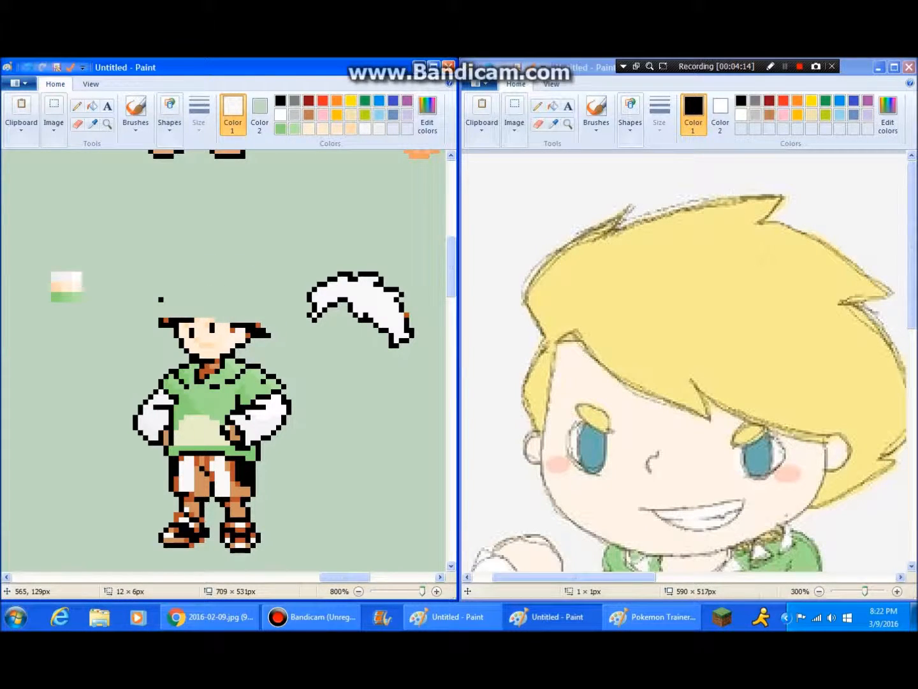
pyautogui.moveTo(271, 303); pyautogui.dragTo(232, 326)
pyautogui.click(785, 66)
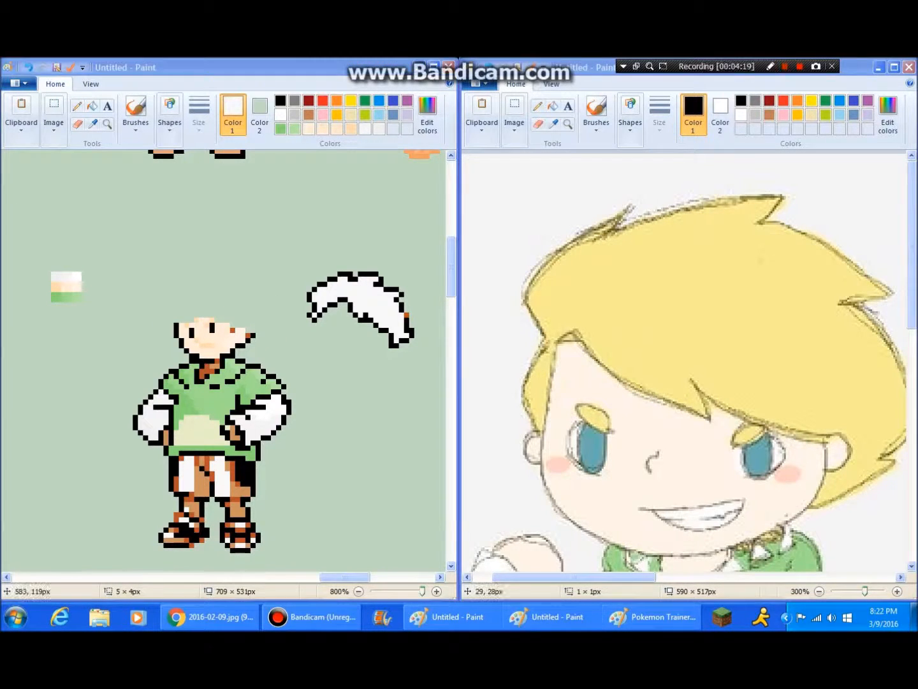
# Move the finished white hair onto the hoodie sprite's head.
pyautogui.moveTo(301, 260)
pyautogui.mouseDown()
pyautogui.moveTo(408, 350)
pyautogui.moveTo(423, 351)
pyautogui.mouseUp()
pyautogui.moveTo(376, 312); pyautogui.dragTo(376, 307)
pyautogui.moveTo(258, 310); pyautogui.dragTo(236, 315)
pyautogui.click(298, 233)
# Join the hair's lower back end to the jaw with black outline pixels and whiten the inside.
pyautogui.click(76, 106)
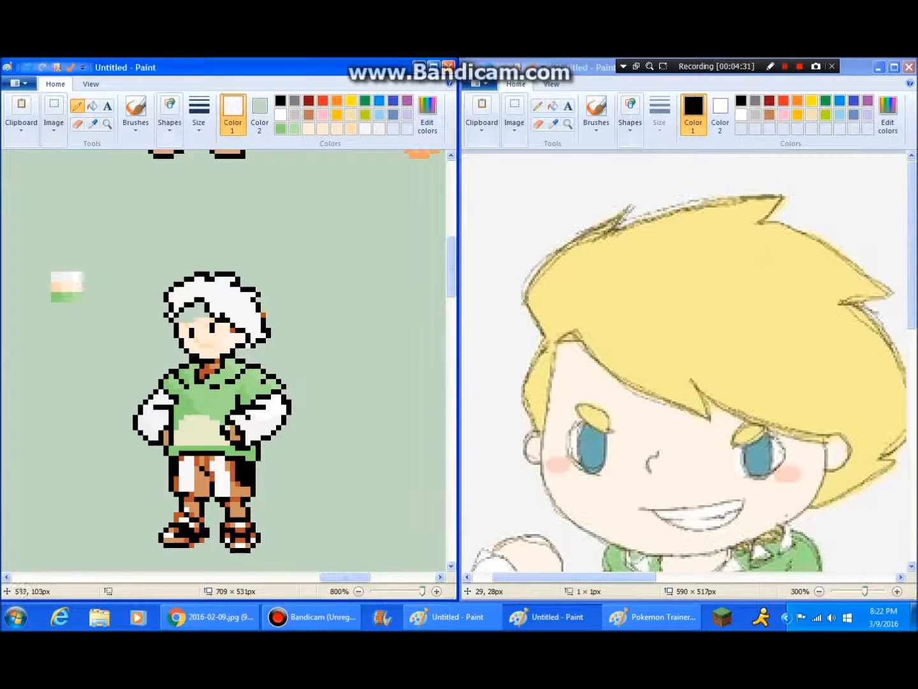
pyautogui.click(93, 124)
pyautogui.click(258, 338)
pyautogui.moveTo(249, 346); pyautogui.dragTo(248, 351)
pyautogui.click(93, 123)
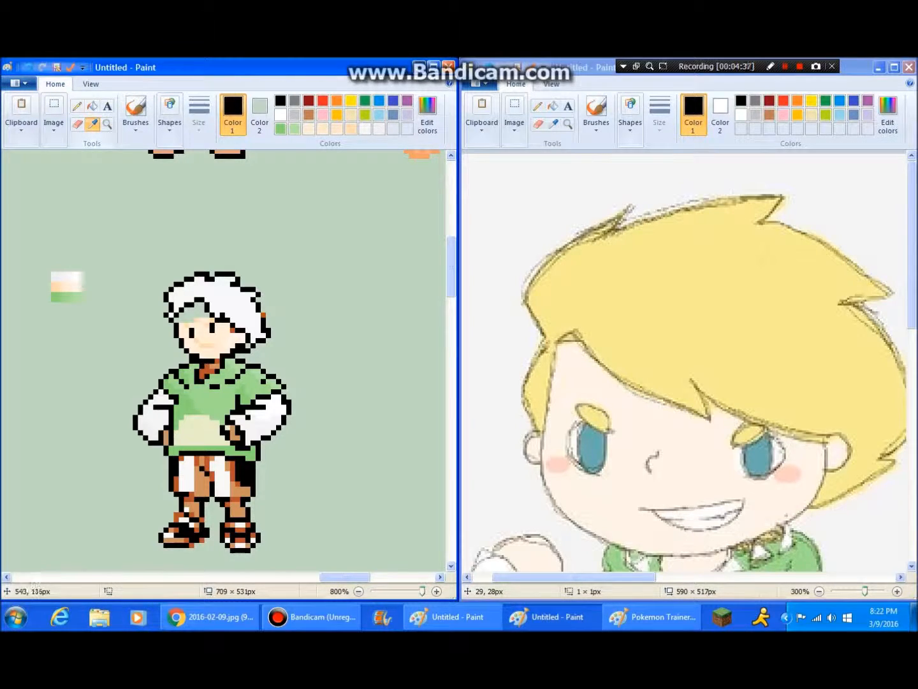
pyautogui.click(249, 346)
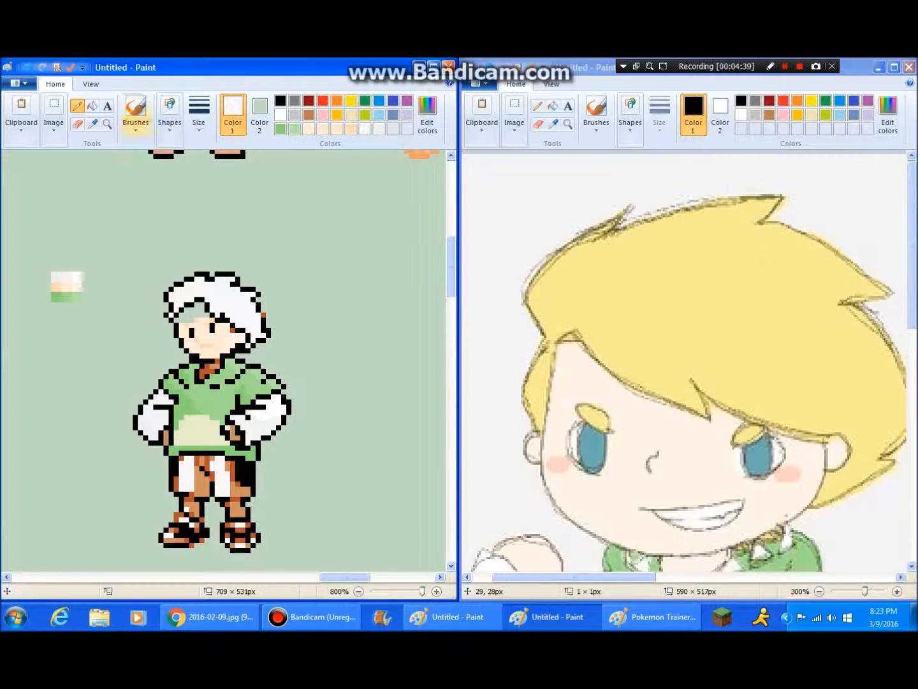
# Fill the green gap on the forehead below the hair with the face's skin colour.
pyautogui.click(93, 123)
pyautogui.click(201, 334)
pyautogui.click(192, 311)
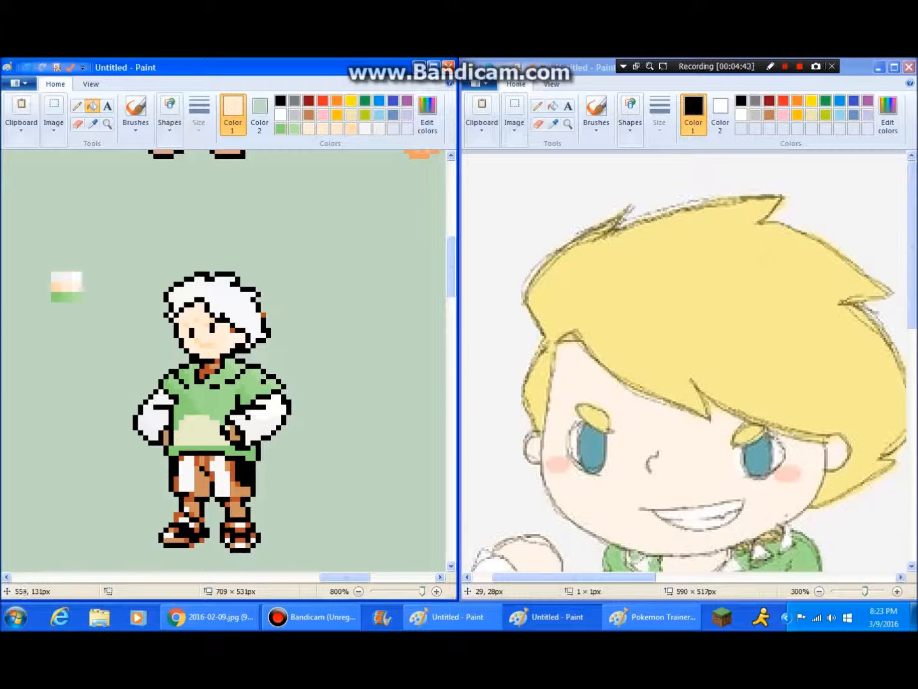
pyautogui.click(77, 106)
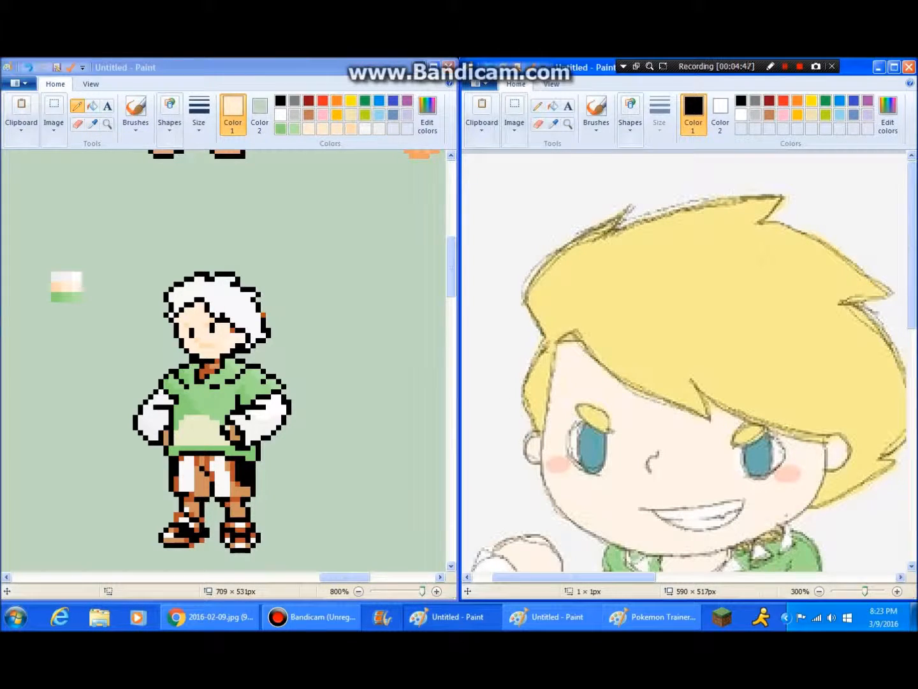
# Sample the yellow from the drawing's hair, add it to the colour swatches, and recolour the sprite's white hair yellow.
pyautogui.click(514, 115)
pyautogui.click(519, 167)
pyautogui.moveTo(629, 326); pyautogui.dragTo(644, 318)
pyautogui.click(185, 67)
pyautogui.click(785, 66)
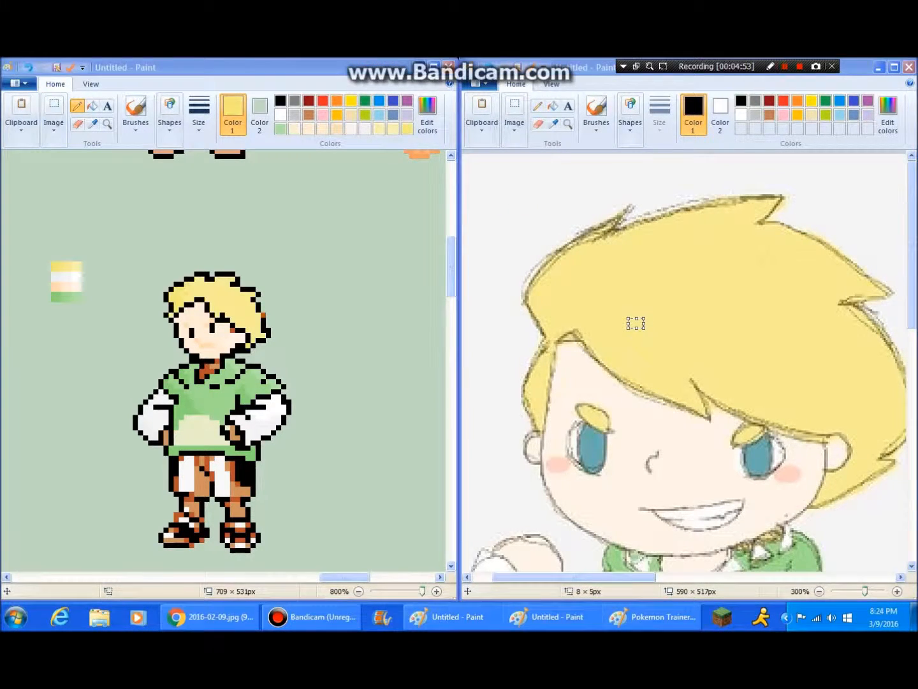
# Replace the last orange pixel on the hair's back outline with black.
pyautogui.click(185, 68)
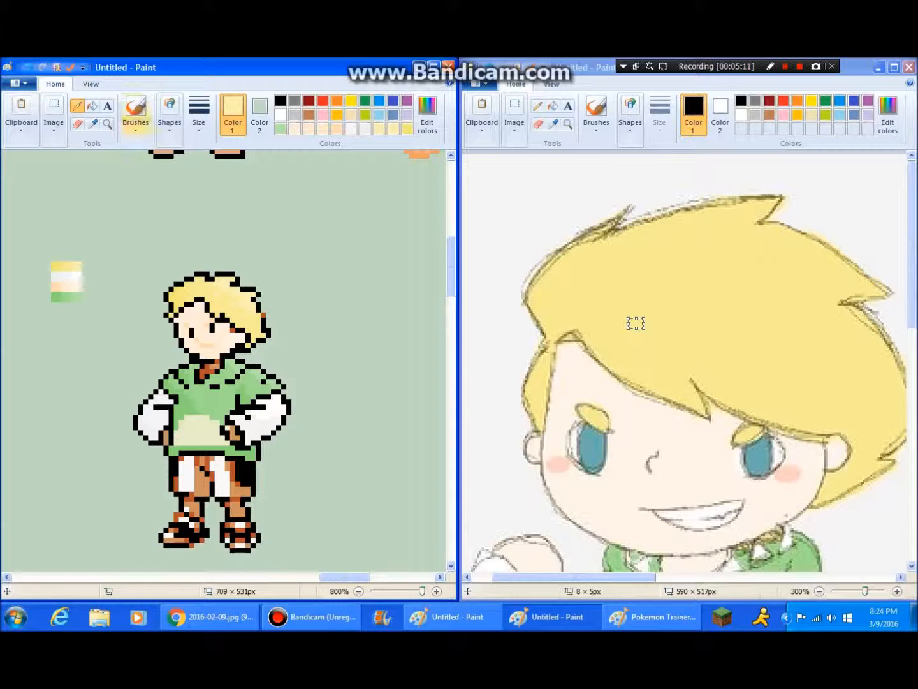
pyautogui.click(93, 125)
pyautogui.click(263, 314)
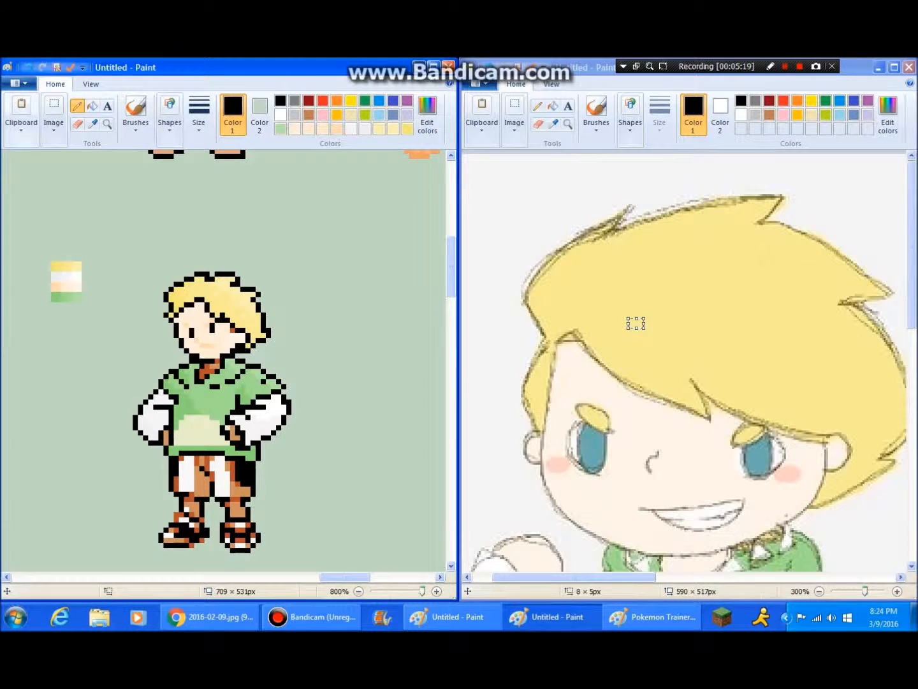
# Add a dark teal swatch sampled from the drawing's trousers and draw white shirt tails at both hips of the sprite.
pyautogui.scroll(-2, 223, 361)
pyautogui.click(636, 323)
pyautogui.scroll(-10, 636, 324)
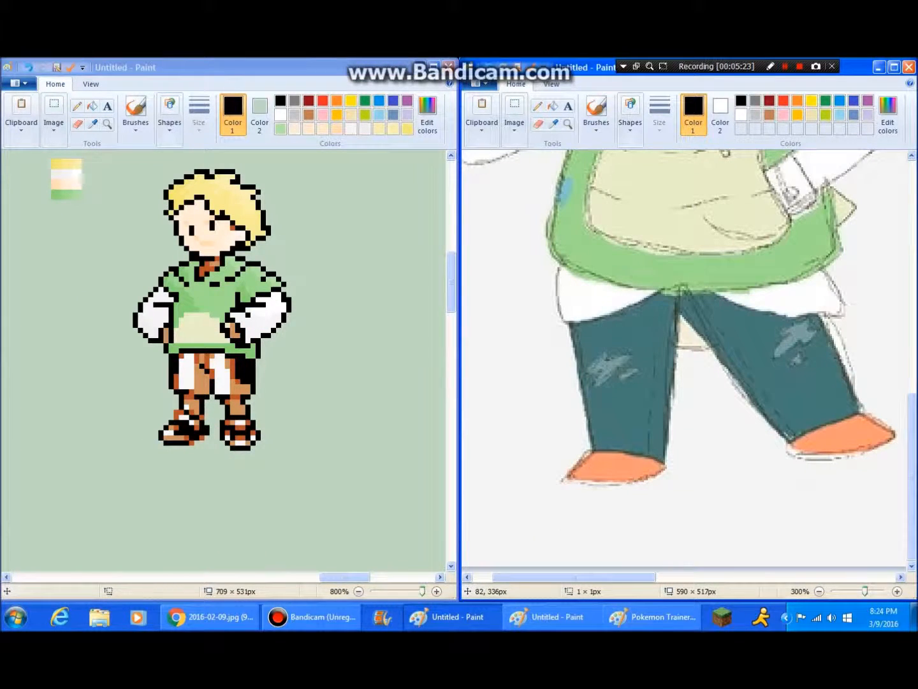
pyautogui.click(77, 106)
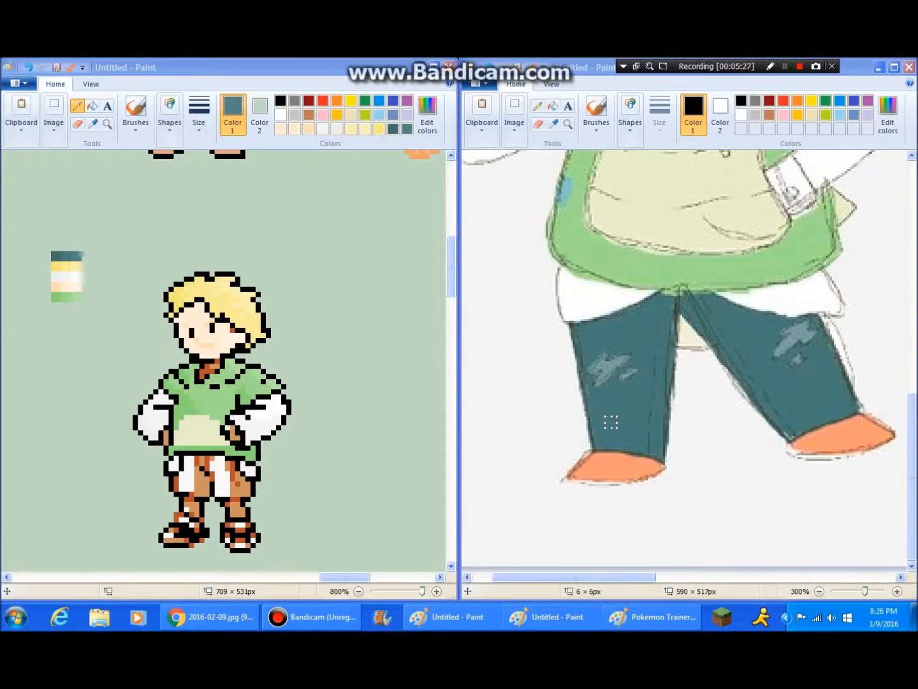
# Recolour the sprite's shorts with the sampled dark teal and draw the fold lines in black.
pyautogui.scroll(-2, 223, 360)
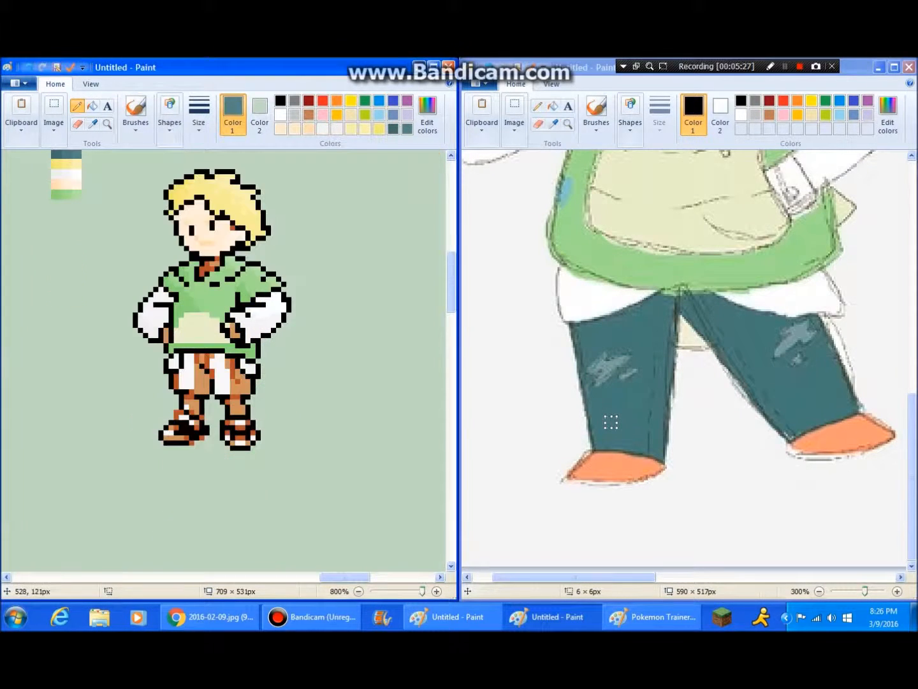
pyautogui.click(92, 106)
pyautogui.click(785, 66)
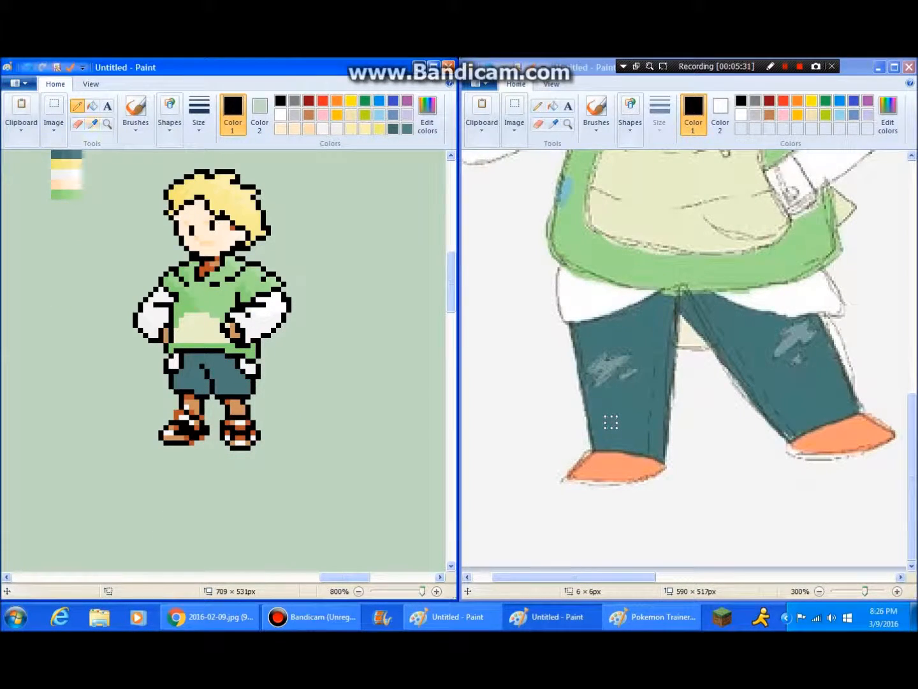
pyautogui.click(93, 124)
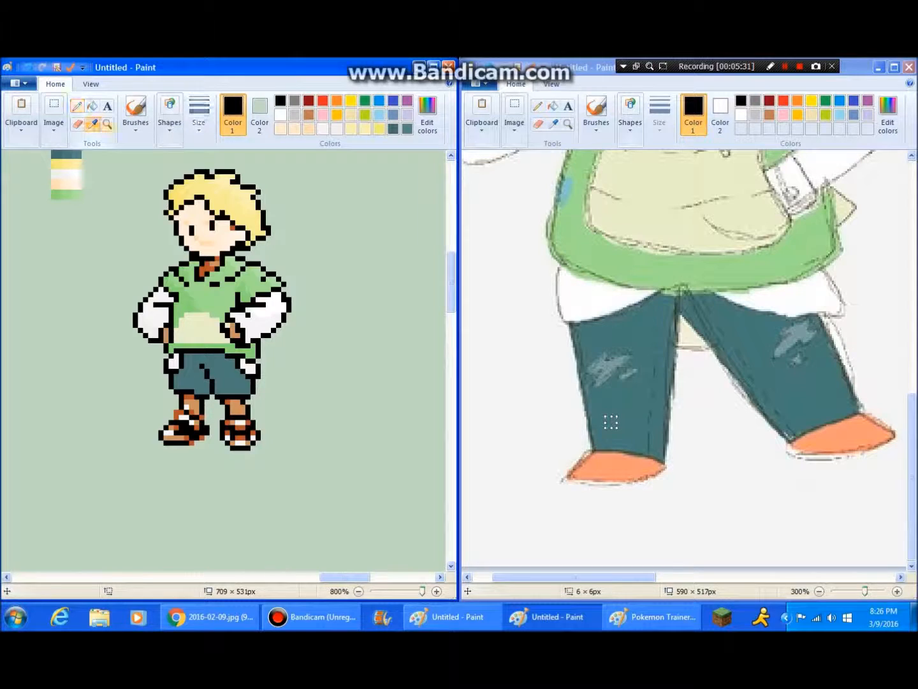
pyautogui.scroll(2, 95, 204)
pyautogui.click(66, 255)
pyautogui.scroll(-2, 76, 255)
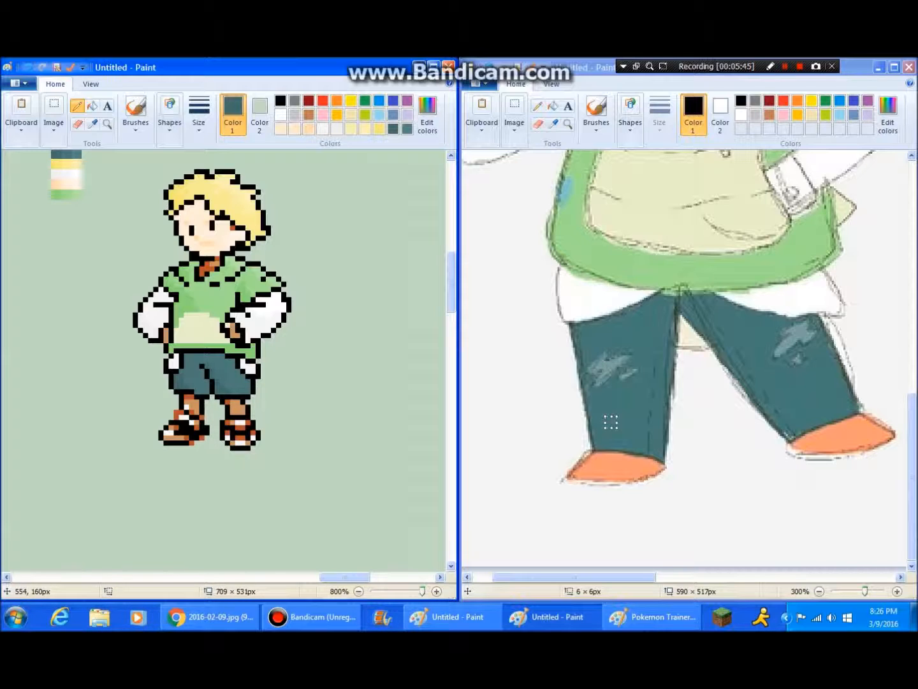
# Examine the finished black-haired trainer sprites above, comparing their outlines and shading, and return to the blond sprite.
pyautogui.scroll(8, 191, 318)
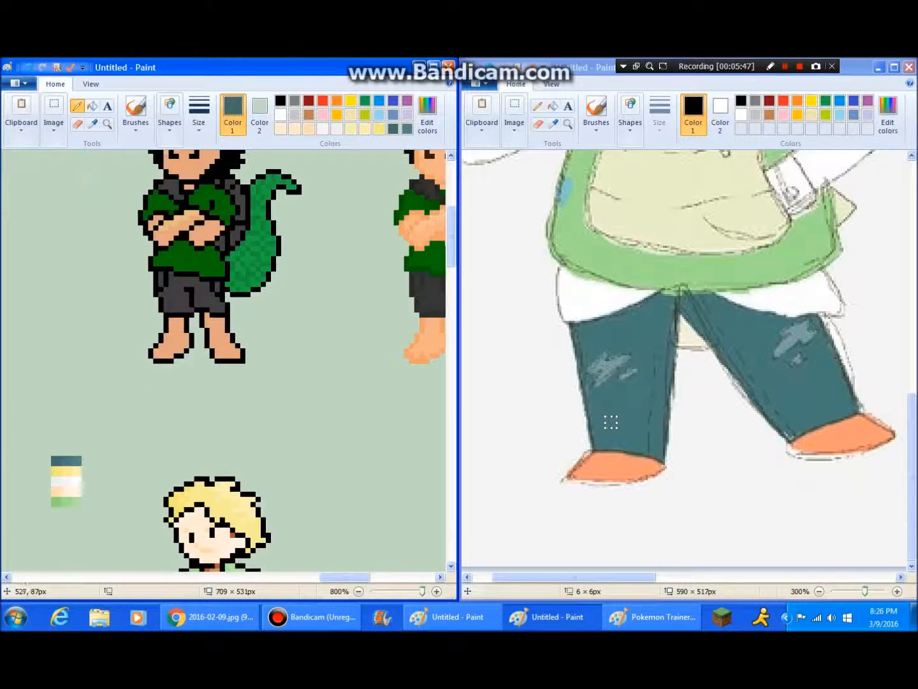
pyautogui.scroll(-3, 191, 319)
pyautogui.scroll(3, 223, 358)
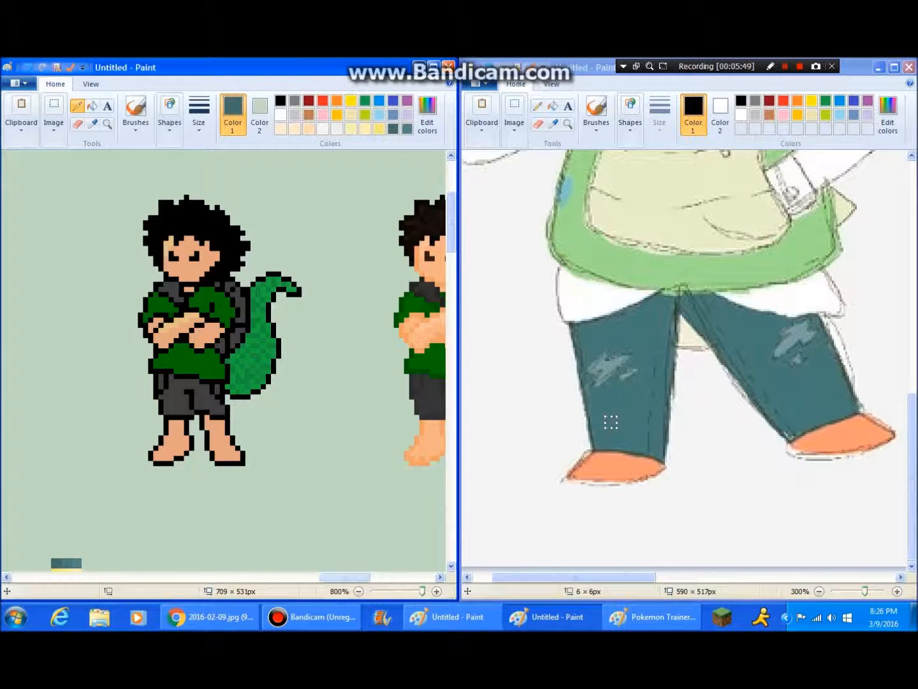
pyautogui.moveTo(345, 578); pyautogui.dragTo(391, 577)
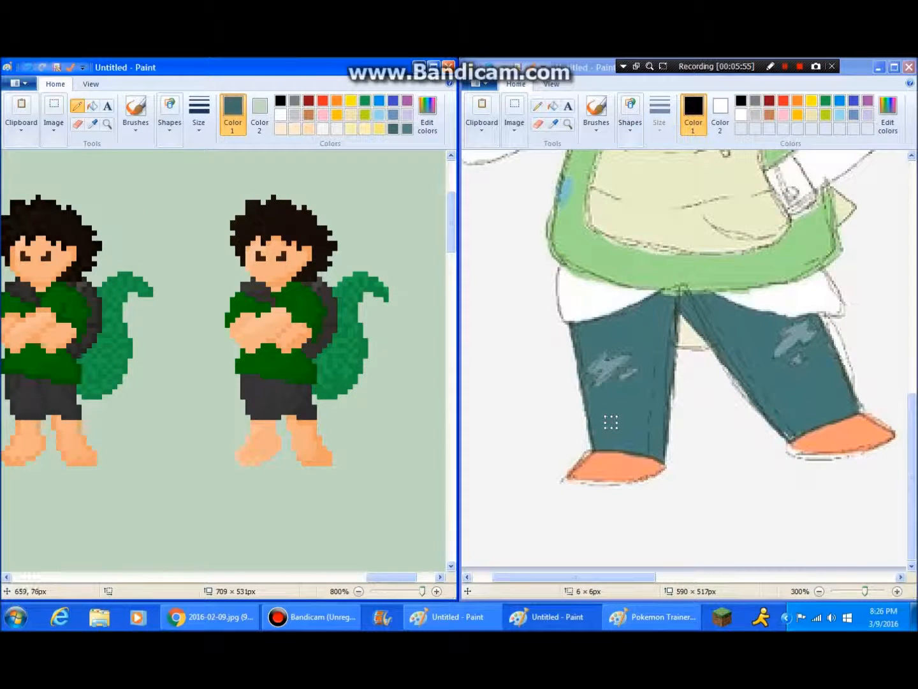
pyautogui.moveTo(391, 577); pyautogui.dragTo(397, 577)
pyautogui.click(54, 122)
pyautogui.click(60, 169)
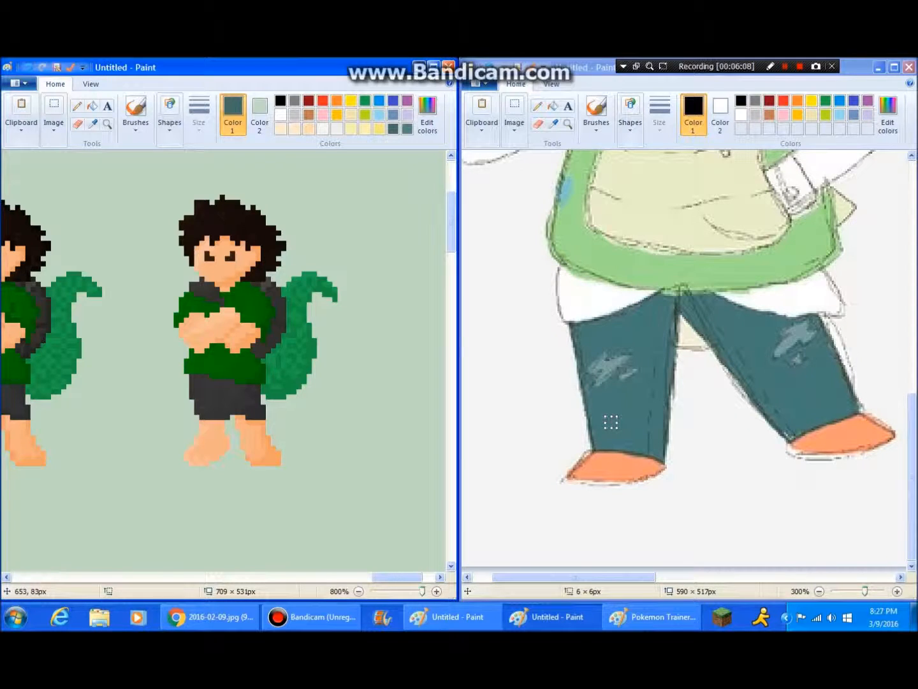
pyautogui.scroll(-2, 310, 408)
pyautogui.scroll(1, 310, 408)
pyautogui.moveTo(400, 577); pyautogui.dragTo(346, 578)
pyautogui.scroll(-3, 229, 357)
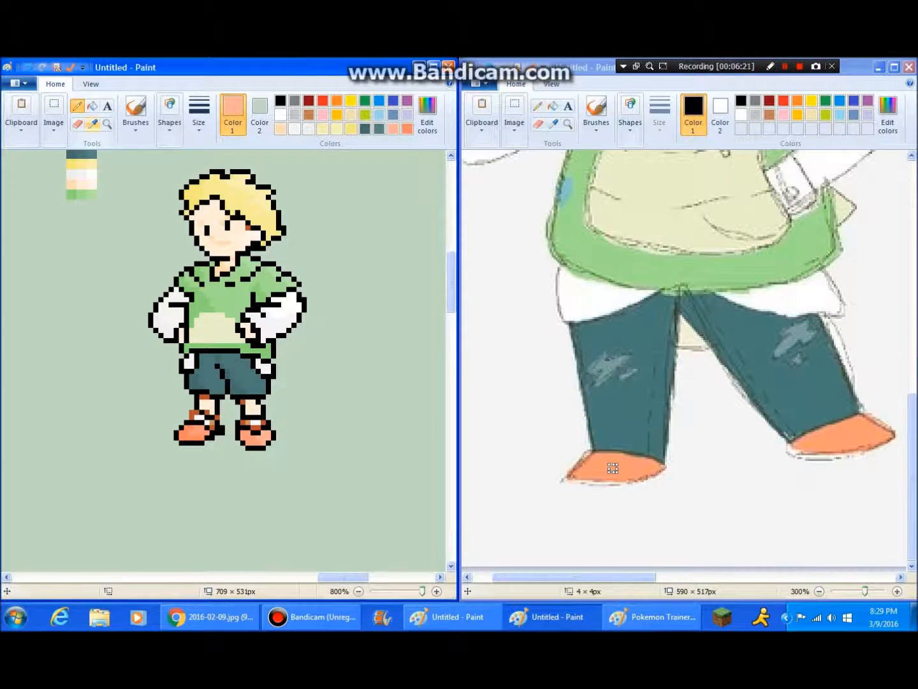
# Outline the blond sprite's right-hand trouser leg in black down to the shoe and add dark teal along its inner edge.
pyautogui.click(93, 124)
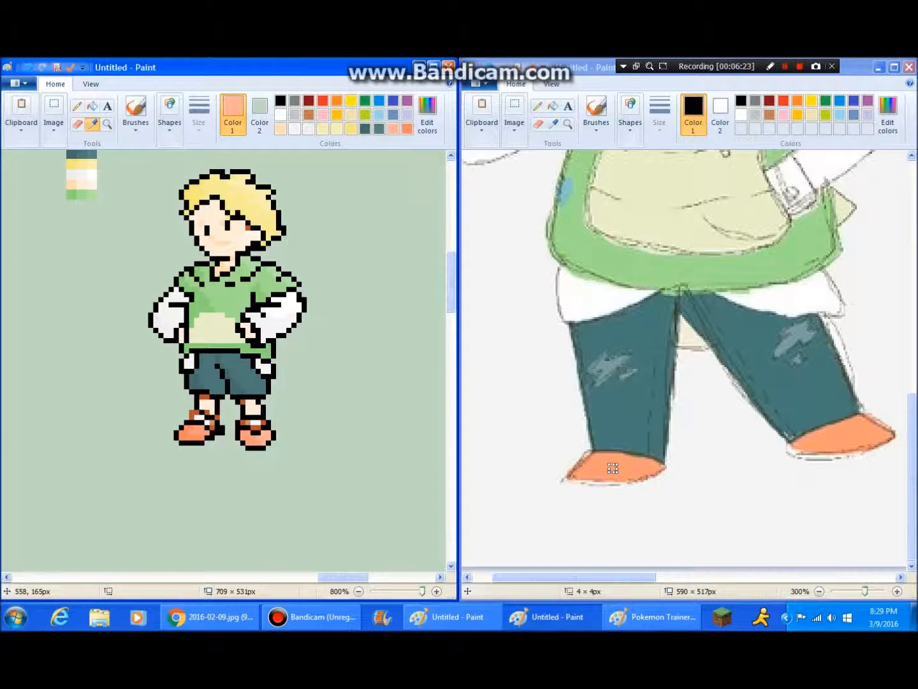
pyautogui.click(237, 399)
pyautogui.click(233, 406)
pyautogui.click(93, 124)
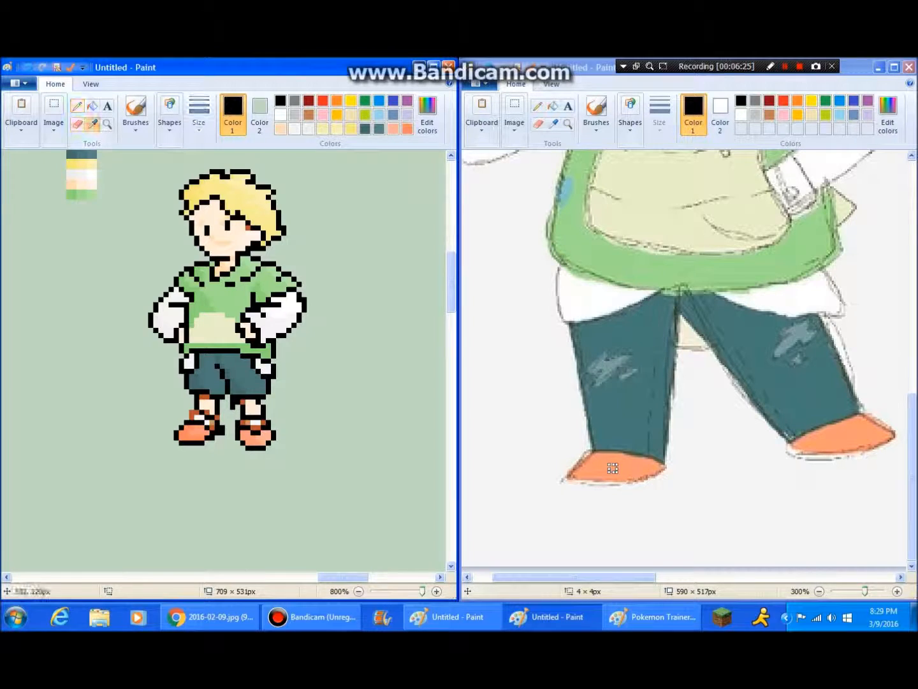
pyautogui.click(237, 393)
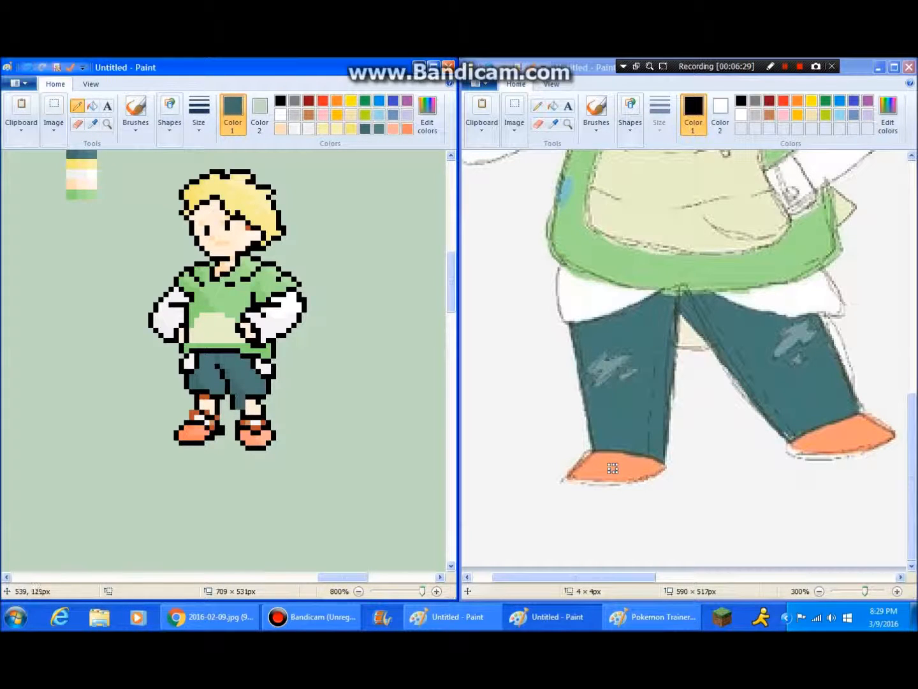
pyautogui.click(93, 124)
pyautogui.click(268, 387)
pyautogui.moveTo(274, 396); pyautogui.dragTo(278, 424)
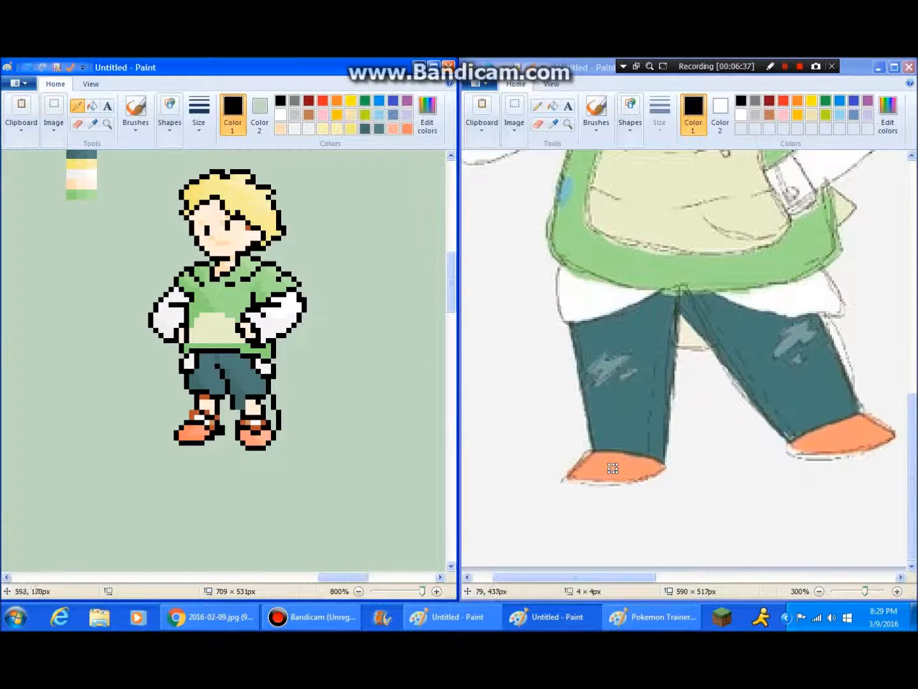
# Fill the lower part of the right-hand trouser leg with the sampled dark teal, covering the skin and sock.
pyautogui.moveTo(240, 411); pyautogui.dragTo(238, 418)
pyautogui.click(93, 124)
pyautogui.click(210, 371)
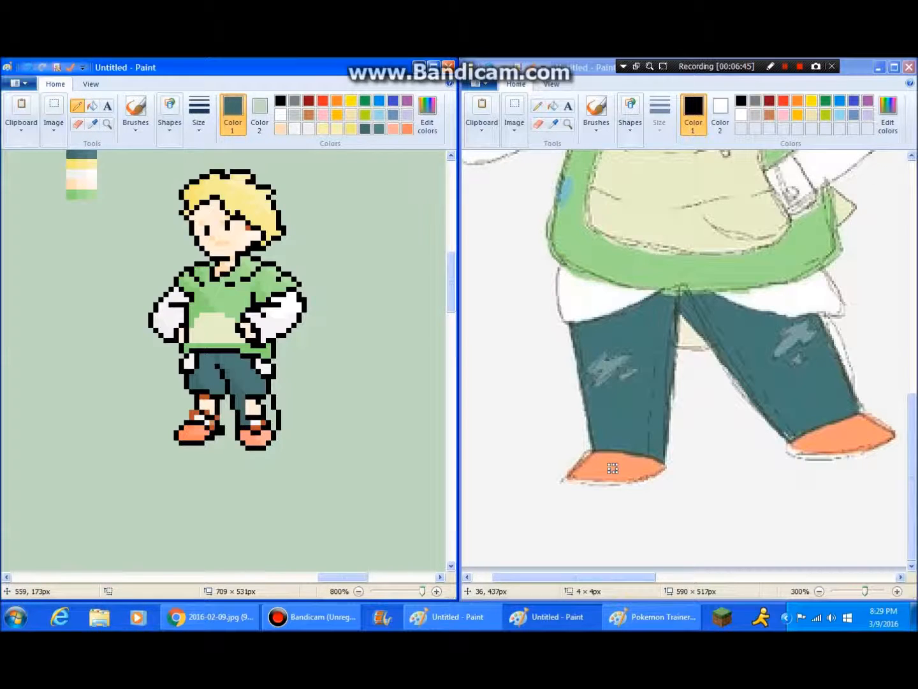
pyautogui.click(253, 424)
pyautogui.moveTo(254, 427)
pyautogui.mouseDown()
pyautogui.moveTo(268, 423)
pyautogui.moveTo(249, 414)
pyautogui.moveTo(256, 401)
pyautogui.moveTo(258, 415)
pyautogui.moveTo(268, 400)
pyautogui.moveTo(268, 414)
pyautogui.mouseUp()
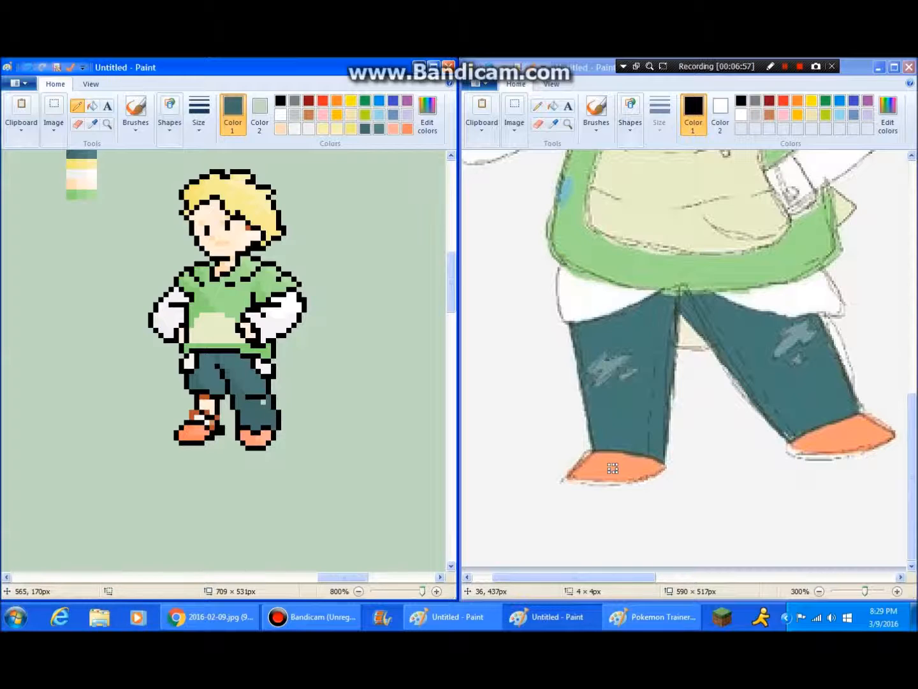
# Extend the left-hand trouser leg with a black outer outline and start filling its lower part with dark teal.
pyautogui.click(92, 123)
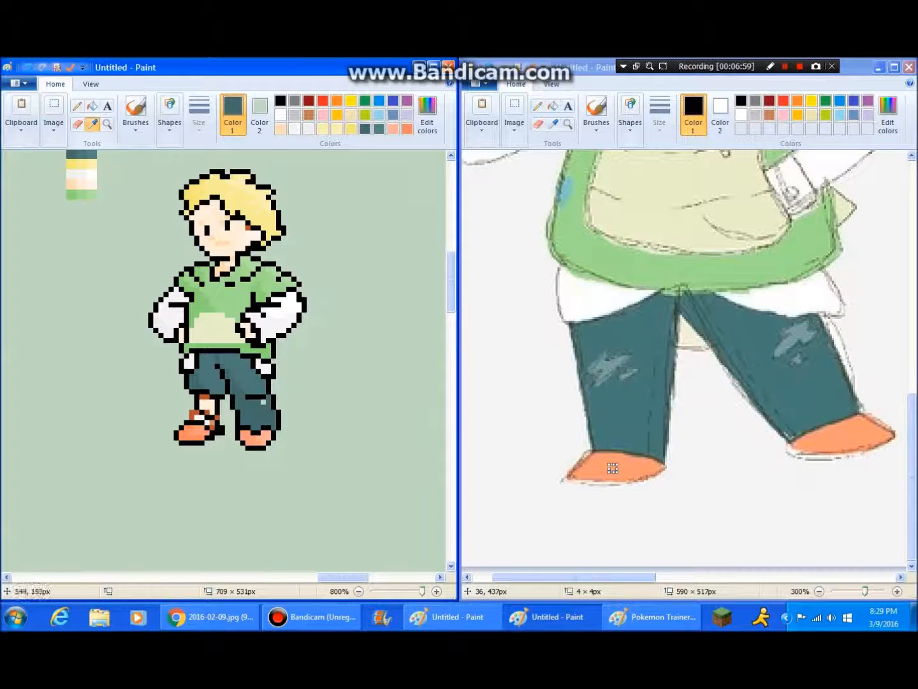
pyautogui.click(187, 377)
pyautogui.moveTo(181, 394); pyautogui.dragTo(181, 412)
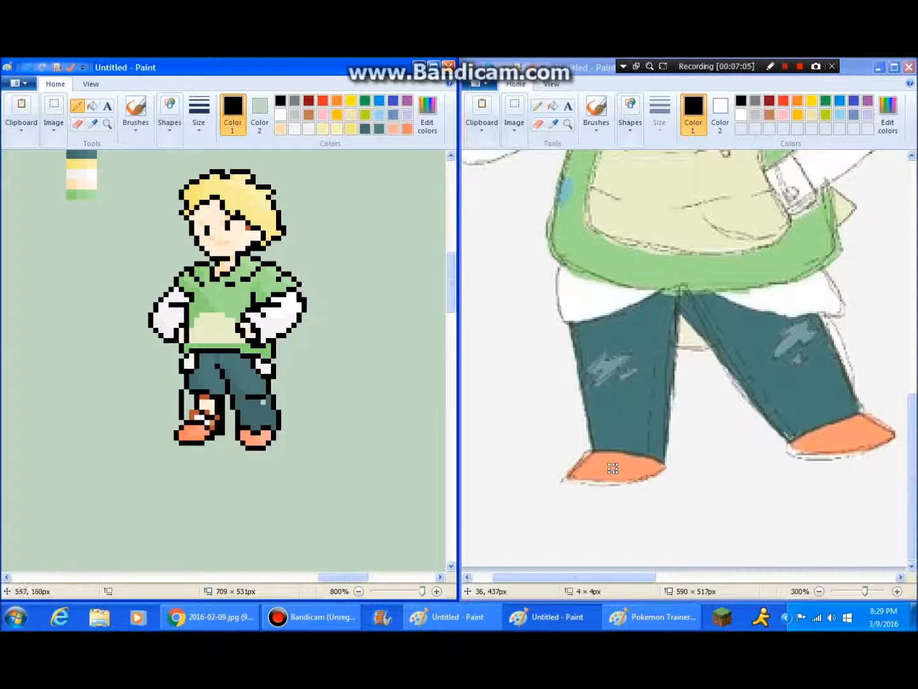
pyautogui.click(92, 123)
pyautogui.click(81, 154)
pyautogui.moveTo(189, 389)
pyautogui.mouseDown()
pyautogui.moveTo(189, 415)
pyautogui.moveTo(204, 411)
pyautogui.mouseUp()
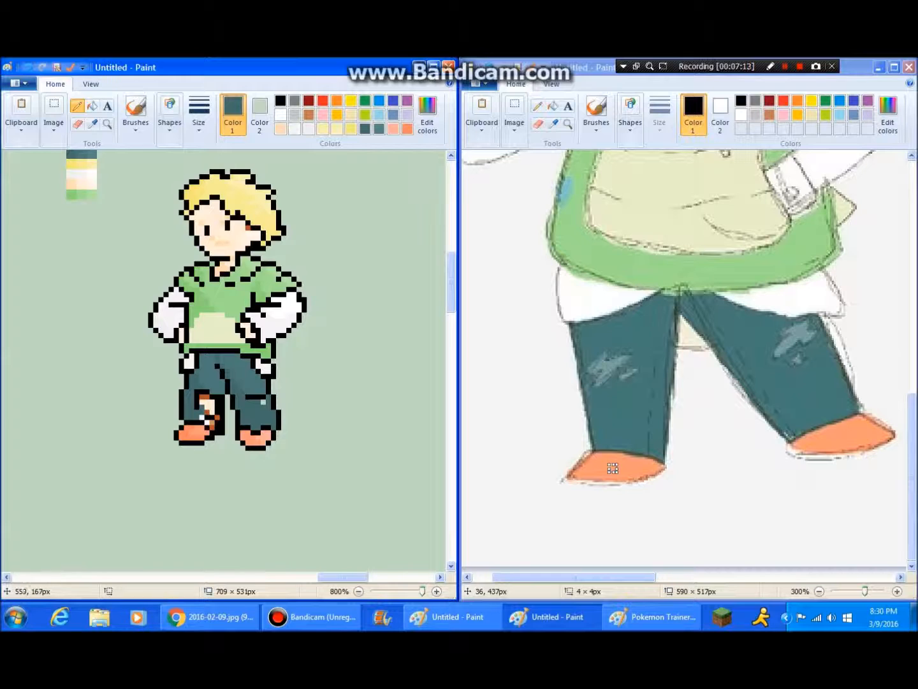
# Paint over the old hem line on the right-hand leg and fill the rest of the left-hand leg with dark teal.
pyautogui.click(92, 123)
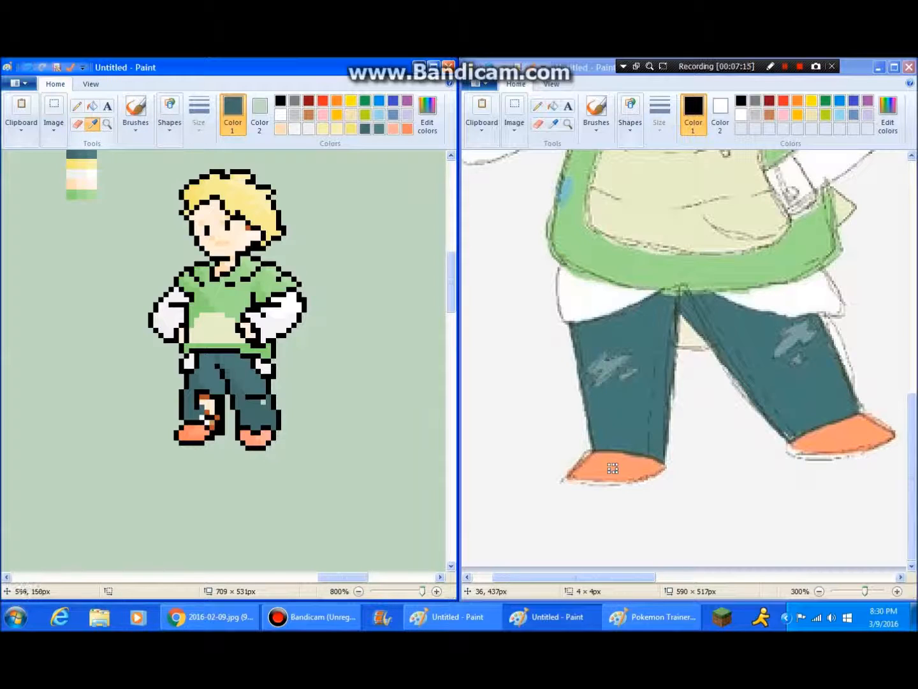
pyautogui.click(247, 387)
pyautogui.moveTo(253, 397); pyautogui.dragTo(258, 397)
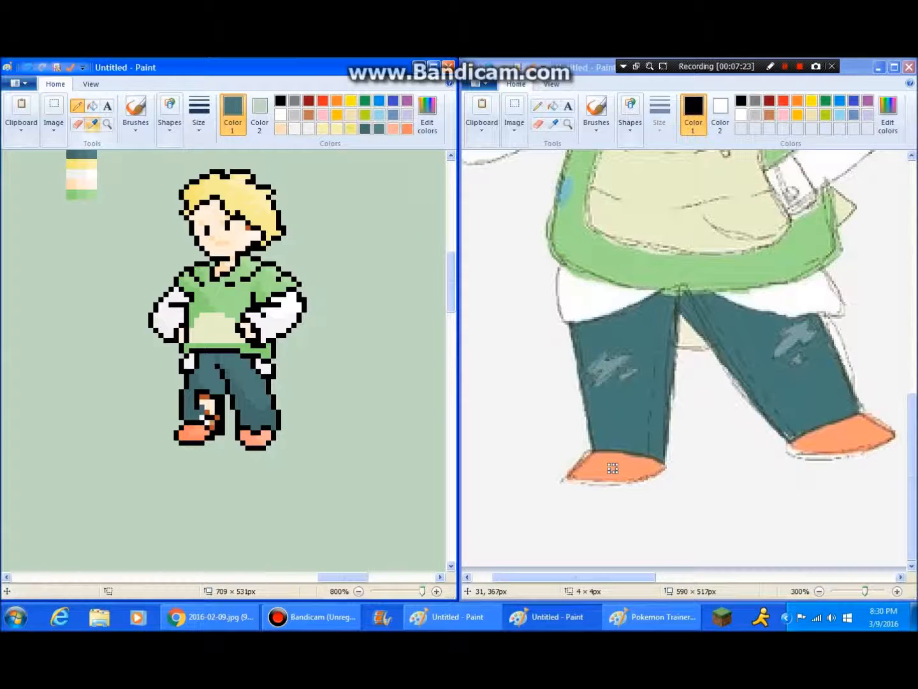
pyautogui.click(93, 123)
pyautogui.click(197, 412)
pyautogui.moveTo(196, 396)
pyautogui.mouseDown()
pyautogui.moveTo(212, 402)
pyautogui.moveTo(217, 426)
pyautogui.moveTo(206, 412)
pyautogui.moveTo(207, 422)
pyautogui.mouseUp()
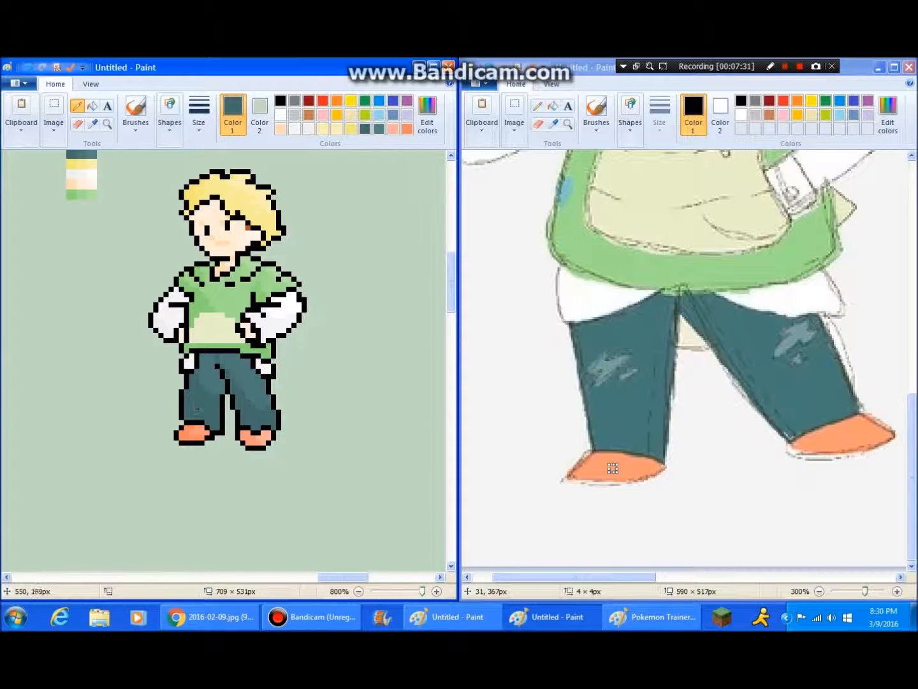
pyautogui.hotkey('shift', 'F12')
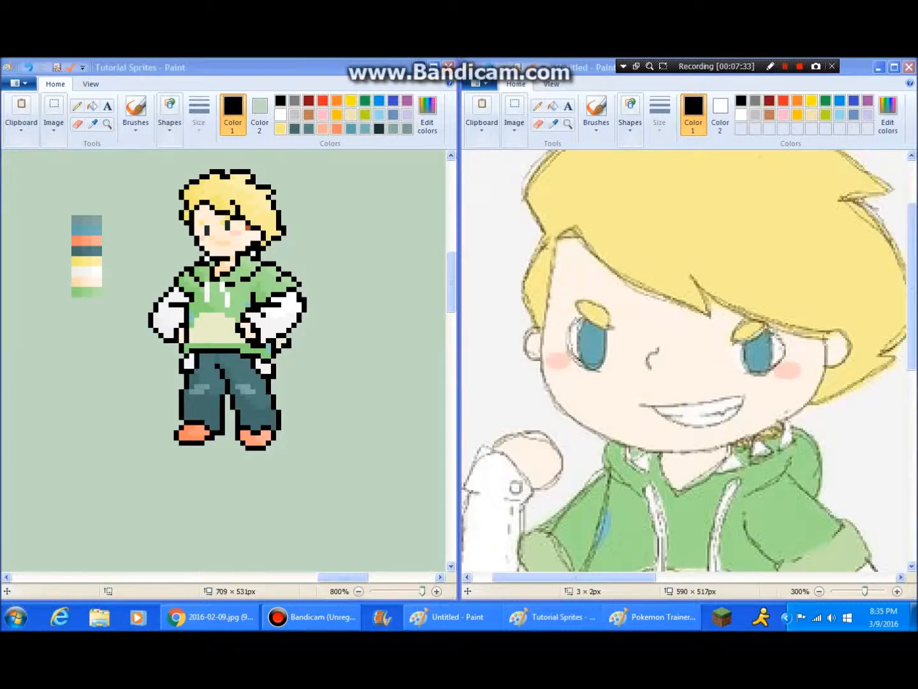
# Compare the finished sprite's face, hoodie, sleeves and trousers with the reference drawing.
pyautogui.click(355, 171)
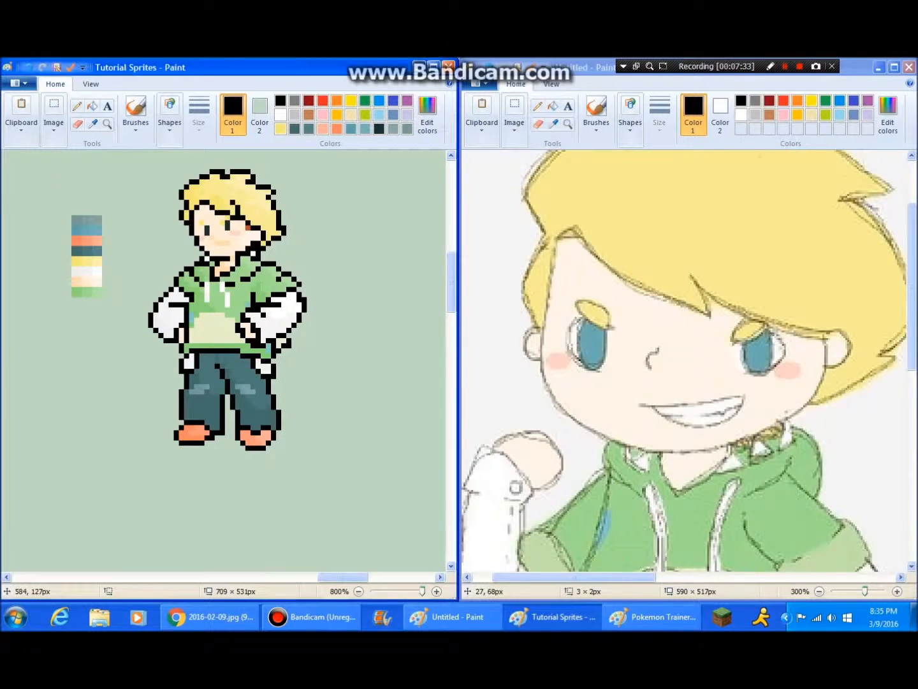
pyautogui.scroll(2, 338, 235)
pyautogui.scroll(-4, 338, 235)
pyautogui.scroll(4, 338, 235)
pyautogui.scroll(-2, 229, 357)
pyautogui.moveTo(142, 158); pyautogui.dragTo(317, 507)
pyautogui.click(200, 412)
pyautogui.scroll(2, 229, 357)
pyautogui.click(505, 365)
pyautogui.scroll(-2, 504, 366)
pyautogui.scroll(1, 505, 365)
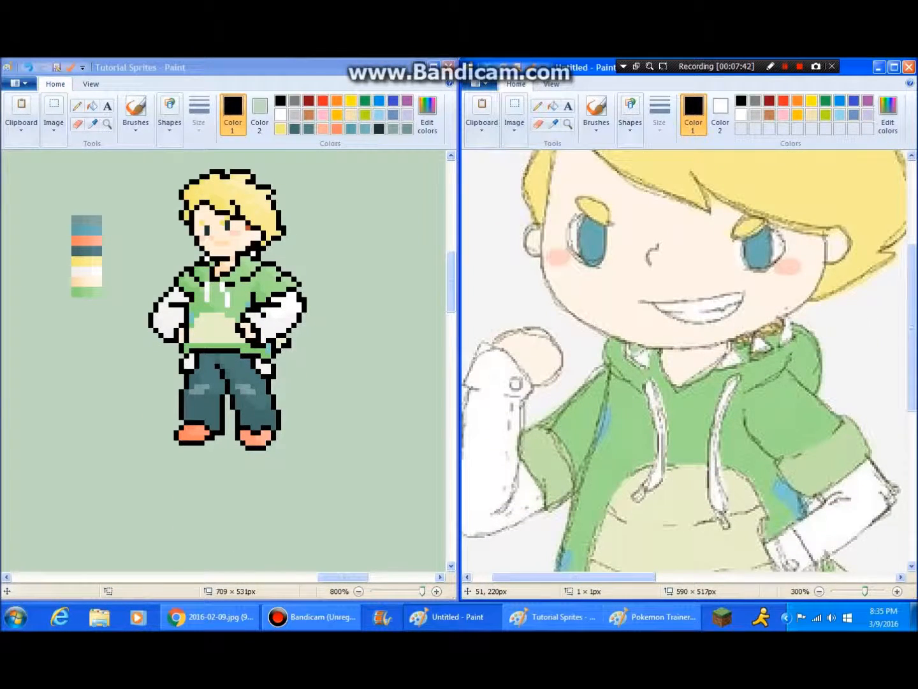
pyautogui.scroll(-2, 506, 366)
pyautogui.click(369, 319)
pyautogui.scroll(1, 369, 320)
pyautogui.scroll(-1, 228, 360)
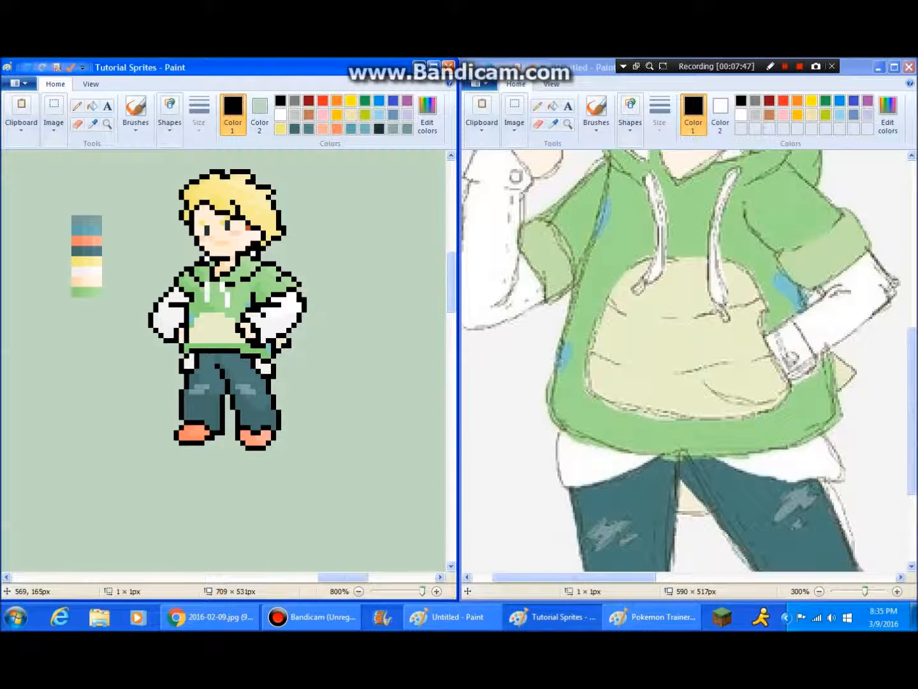
pyautogui.scroll(1, 284, 370)
pyautogui.moveTo(343, 576); pyautogui.dragTo(357, 577)
pyautogui.moveTo(187, 258); pyautogui.dragTo(21, 555)
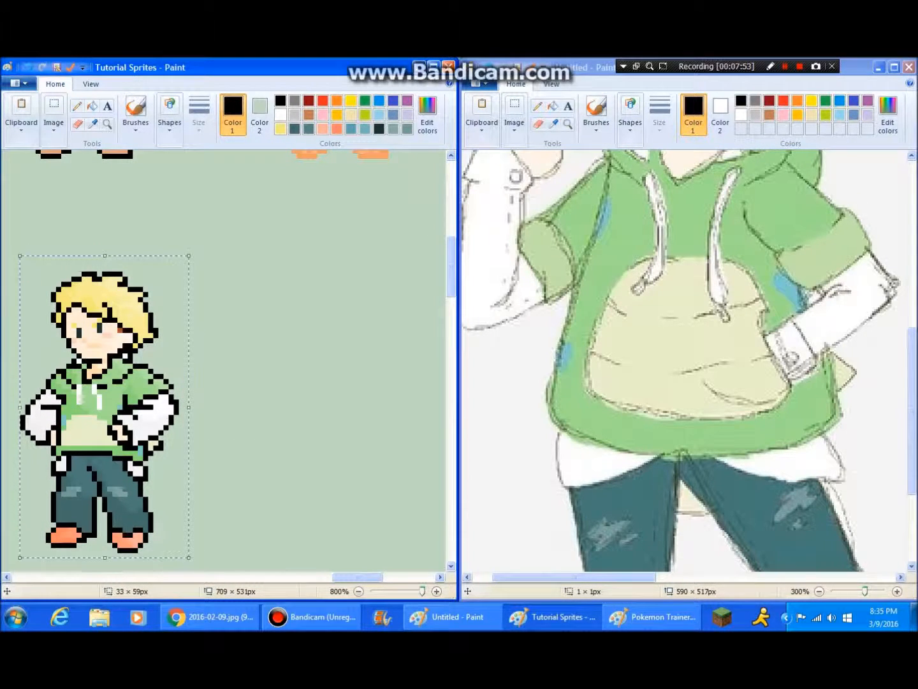
pyautogui.scroll(3, 245, 396)
pyautogui.scroll(-3, 23, 563)
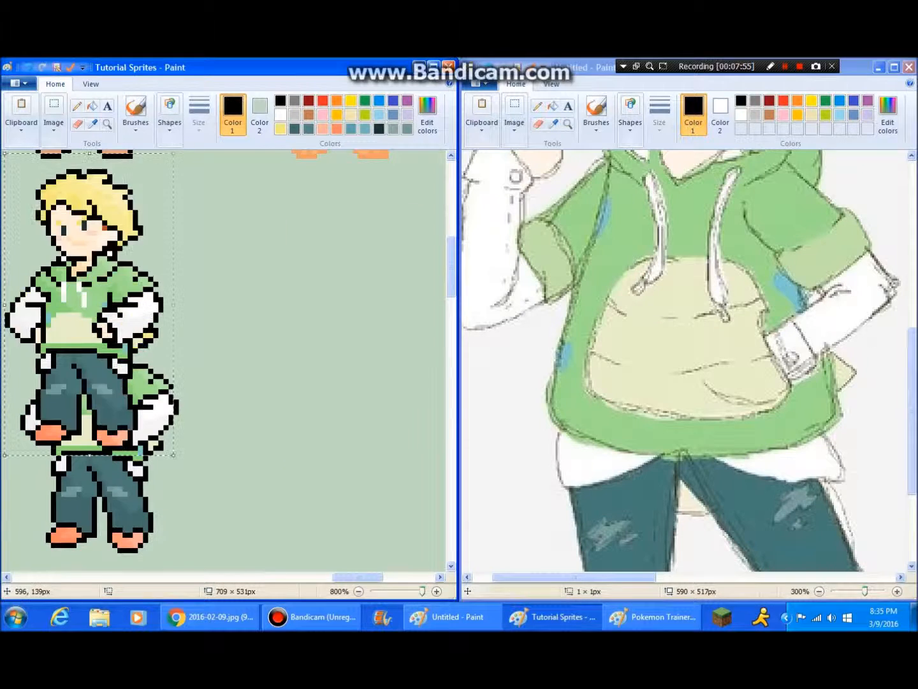
pyautogui.moveTo(67, 330); pyautogui.dragTo(277, 438)
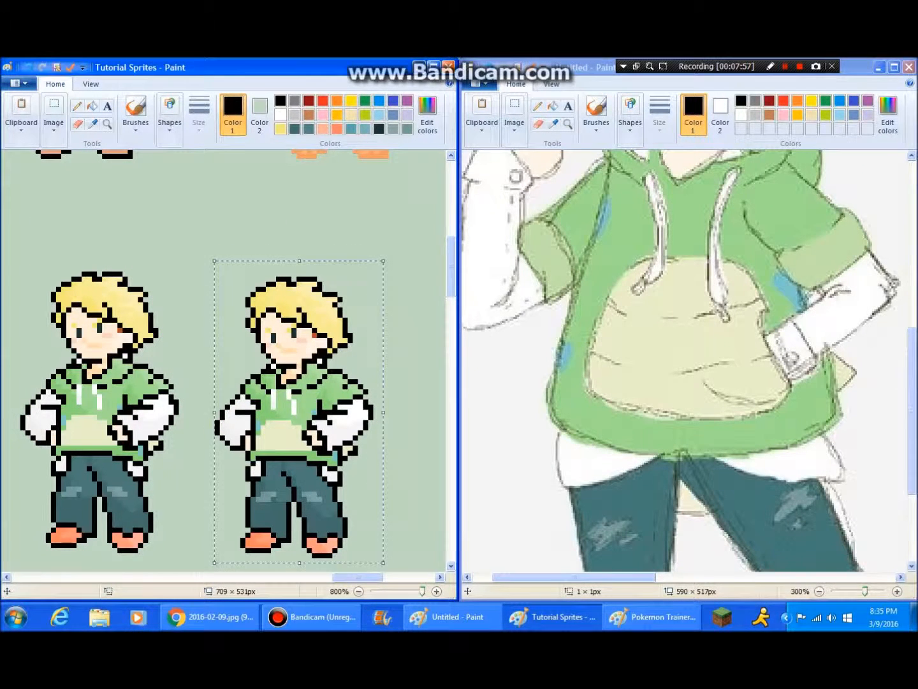
pyautogui.click(345, 206)
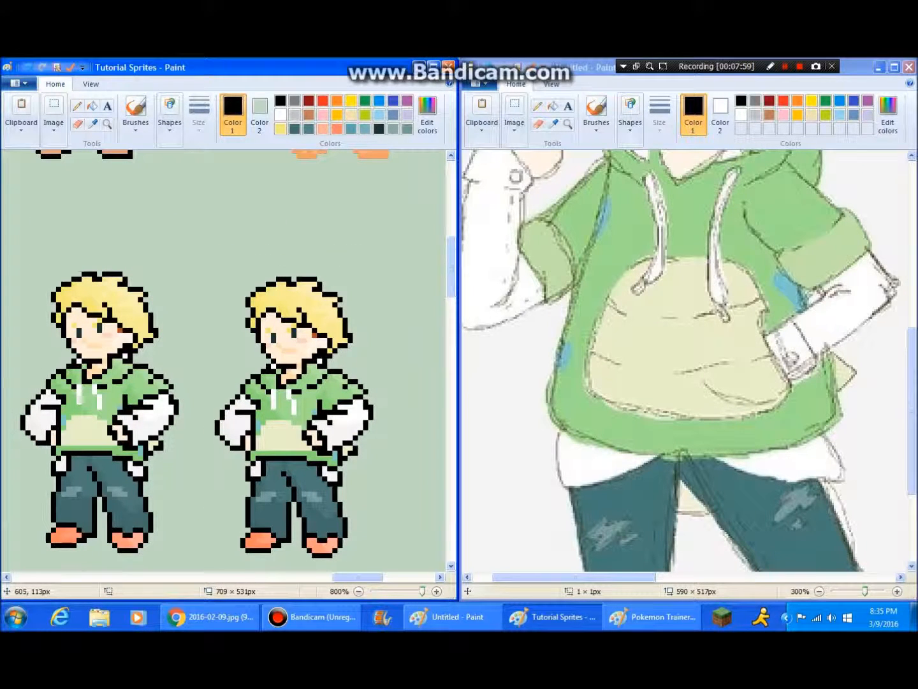
pyautogui.hotkey('ctrl', 'z')
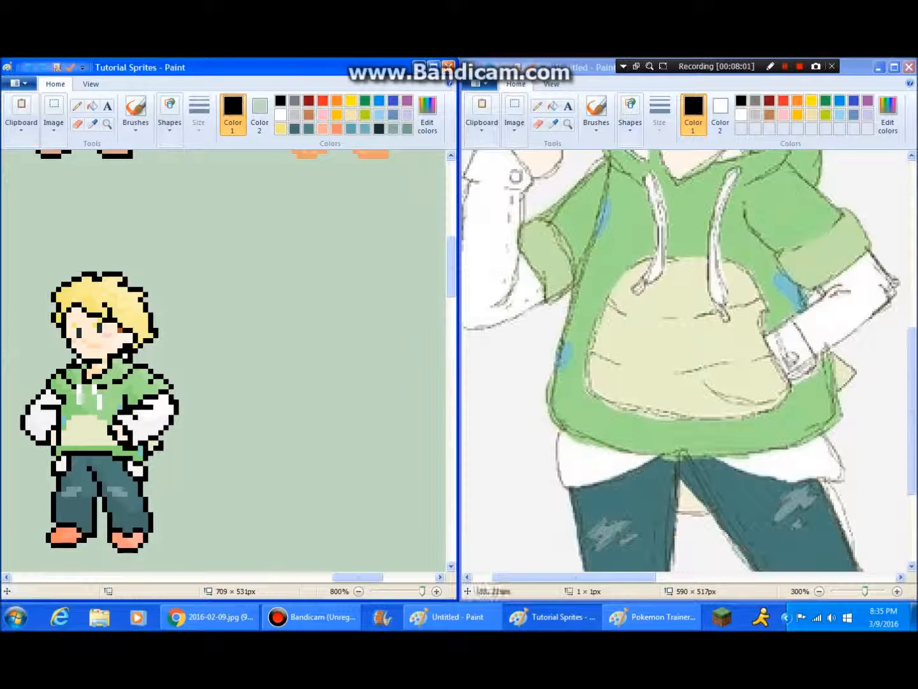
# Compare the outline of the blond sprite with that of the black-haired trainer sprite above it.
pyautogui.moveTo(362, 578); pyautogui.dragTo(345, 577)
pyautogui.scroll(-1, 345, 480)
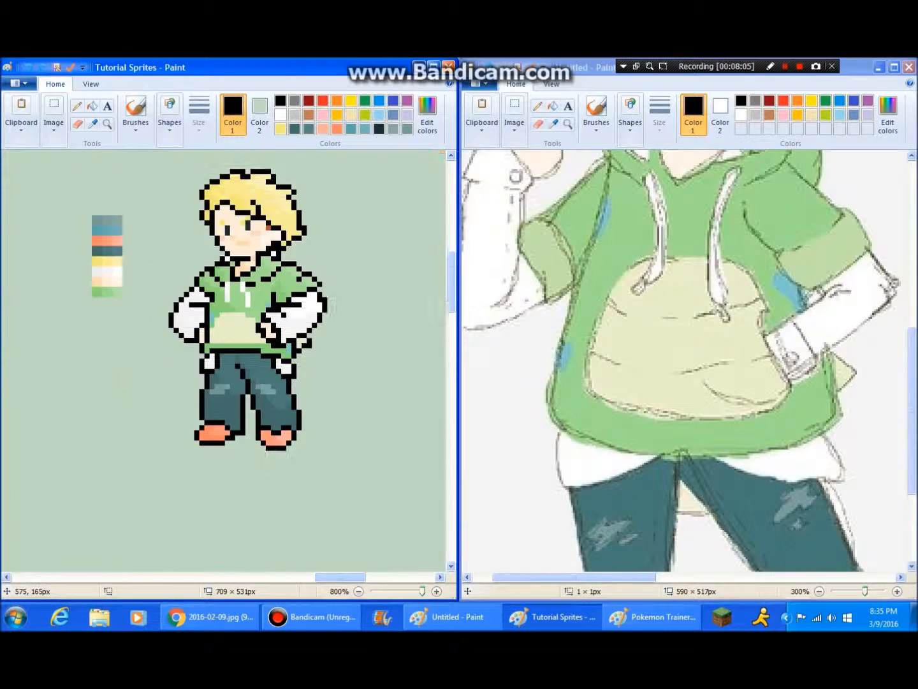
pyautogui.scroll(2, 223, 360)
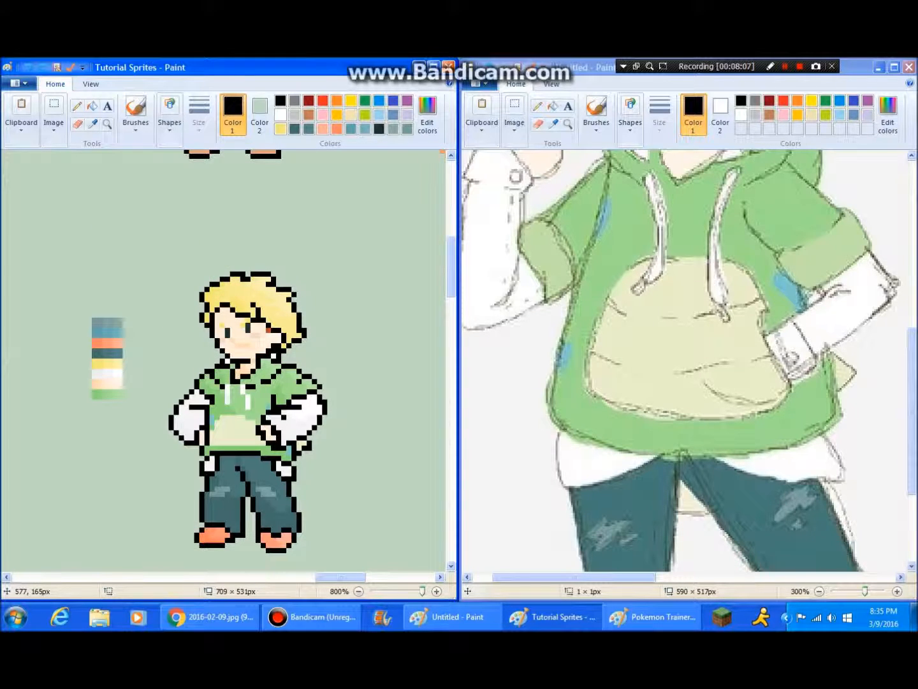
pyautogui.scroll(-2, 224, 361)
pyautogui.scroll(2, 223, 360)
pyautogui.scroll(6, 224, 360)
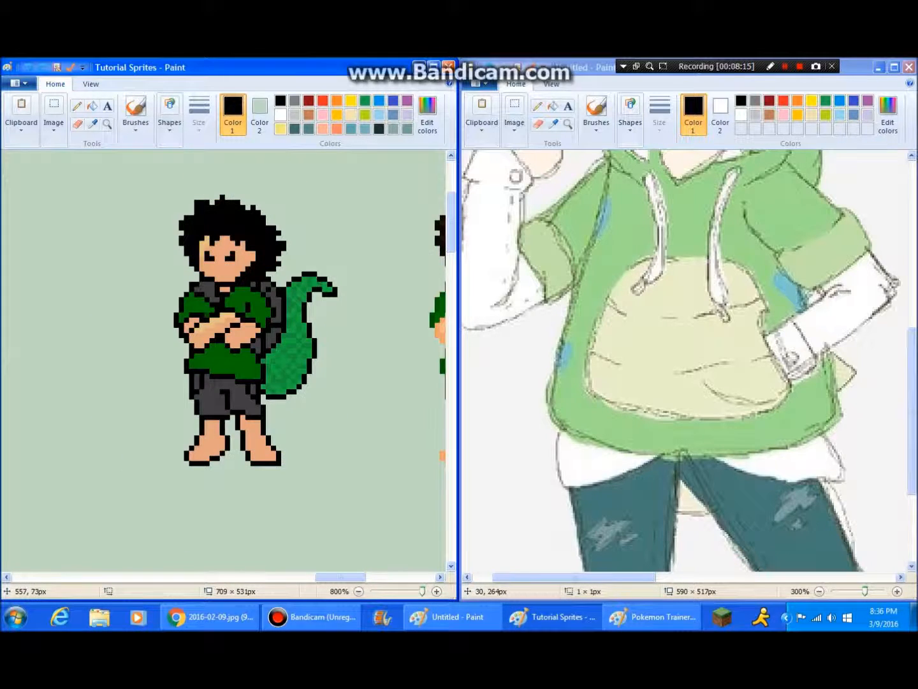
pyautogui.scroll(-8, 224, 360)
pyautogui.scroll(2, 223, 360)
pyautogui.scroll(2, 224, 360)
pyautogui.scroll(-2, 224, 360)
# Sample the skin tone from the sprite's face and the yellow from its hair as the drawing colour.
pyautogui.click(93, 123)
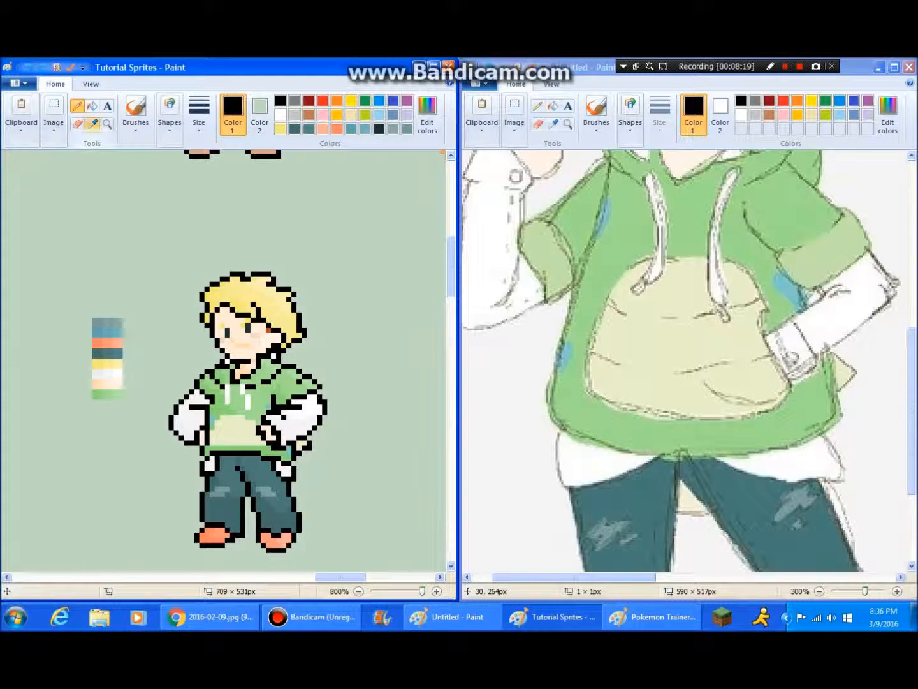
pyautogui.click(256, 345)
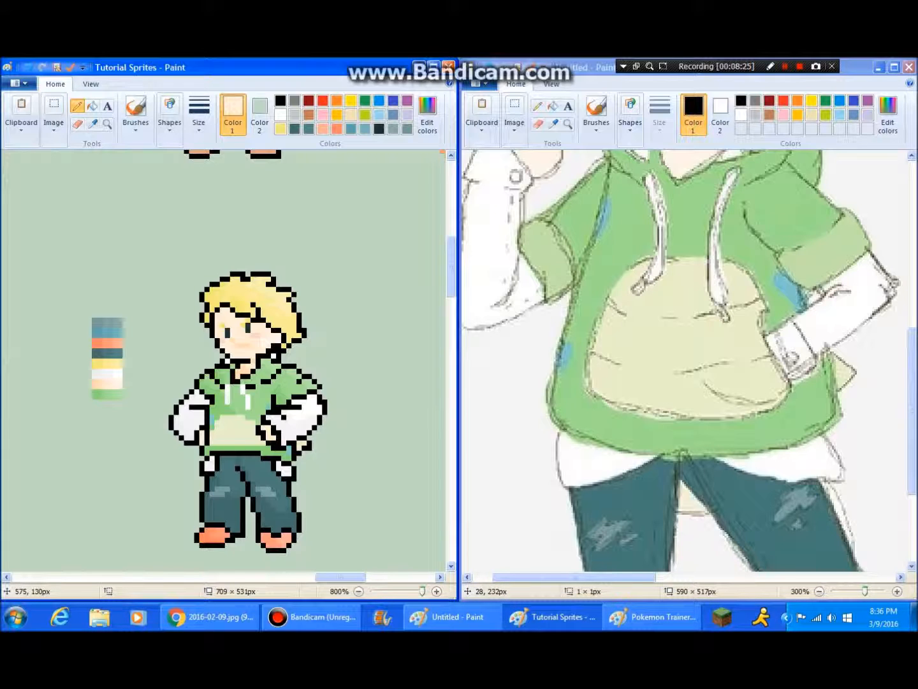
pyautogui.scroll(-3, 345, 300)
pyautogui.scroll(3, 363, 324)
pyautogui.click(93, 123)
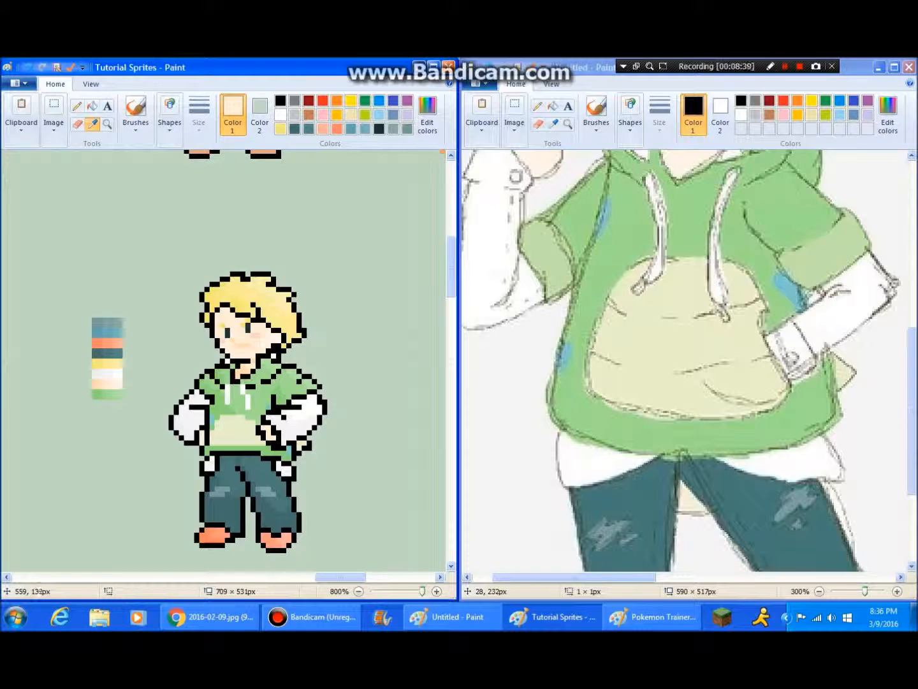
pyautogui.click(270, 317)
pyautogui.click(273, 352)
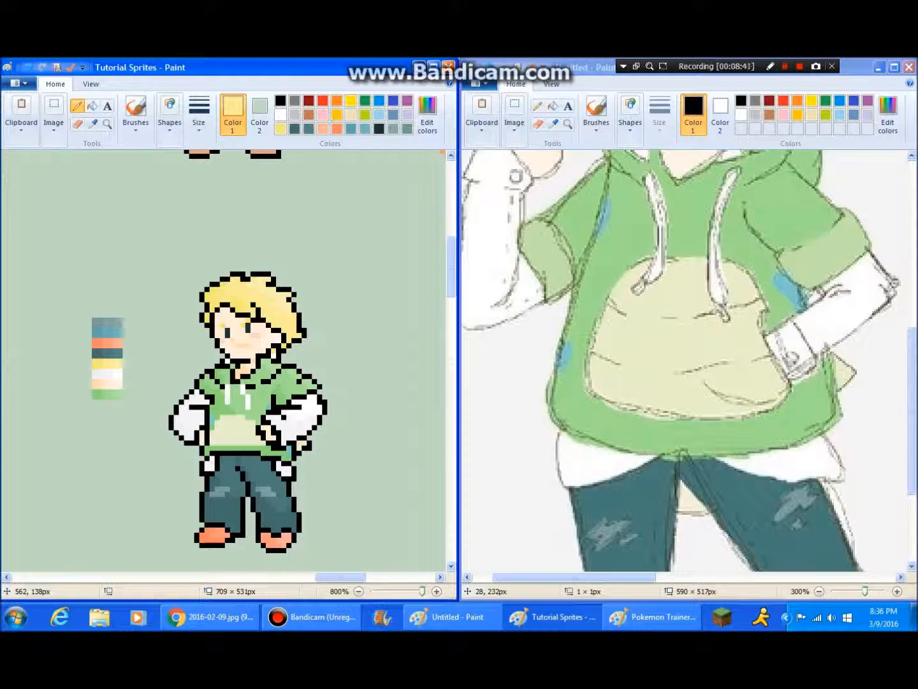